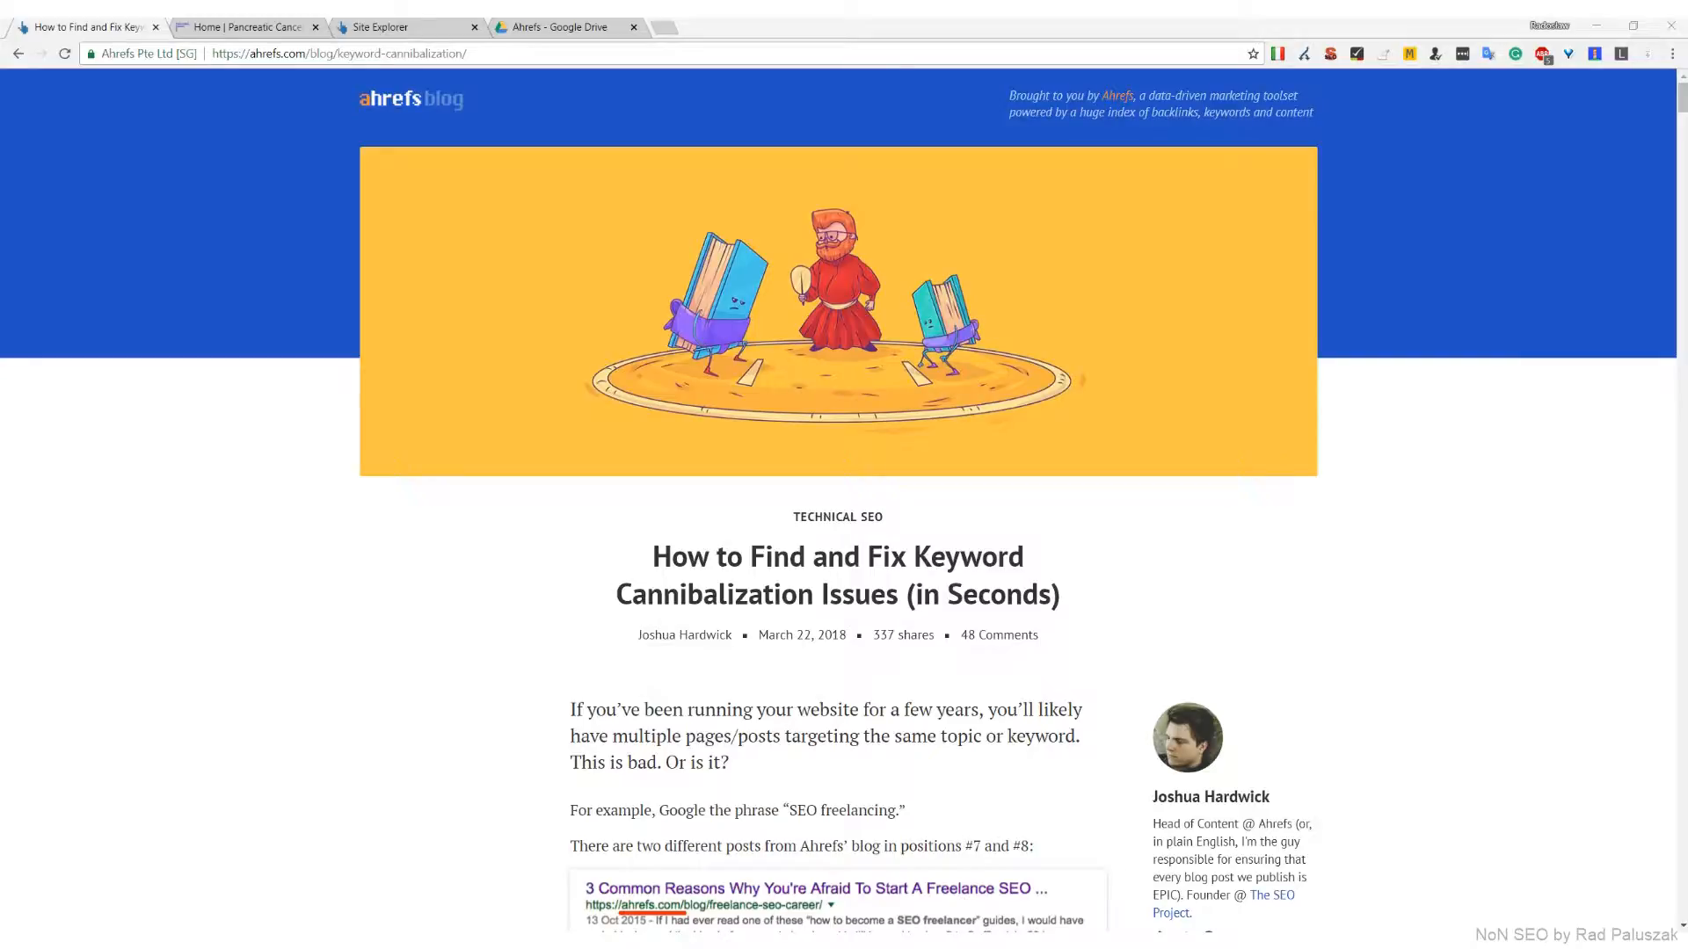
pyautogui.hotkey('ctrl', 'Tab')
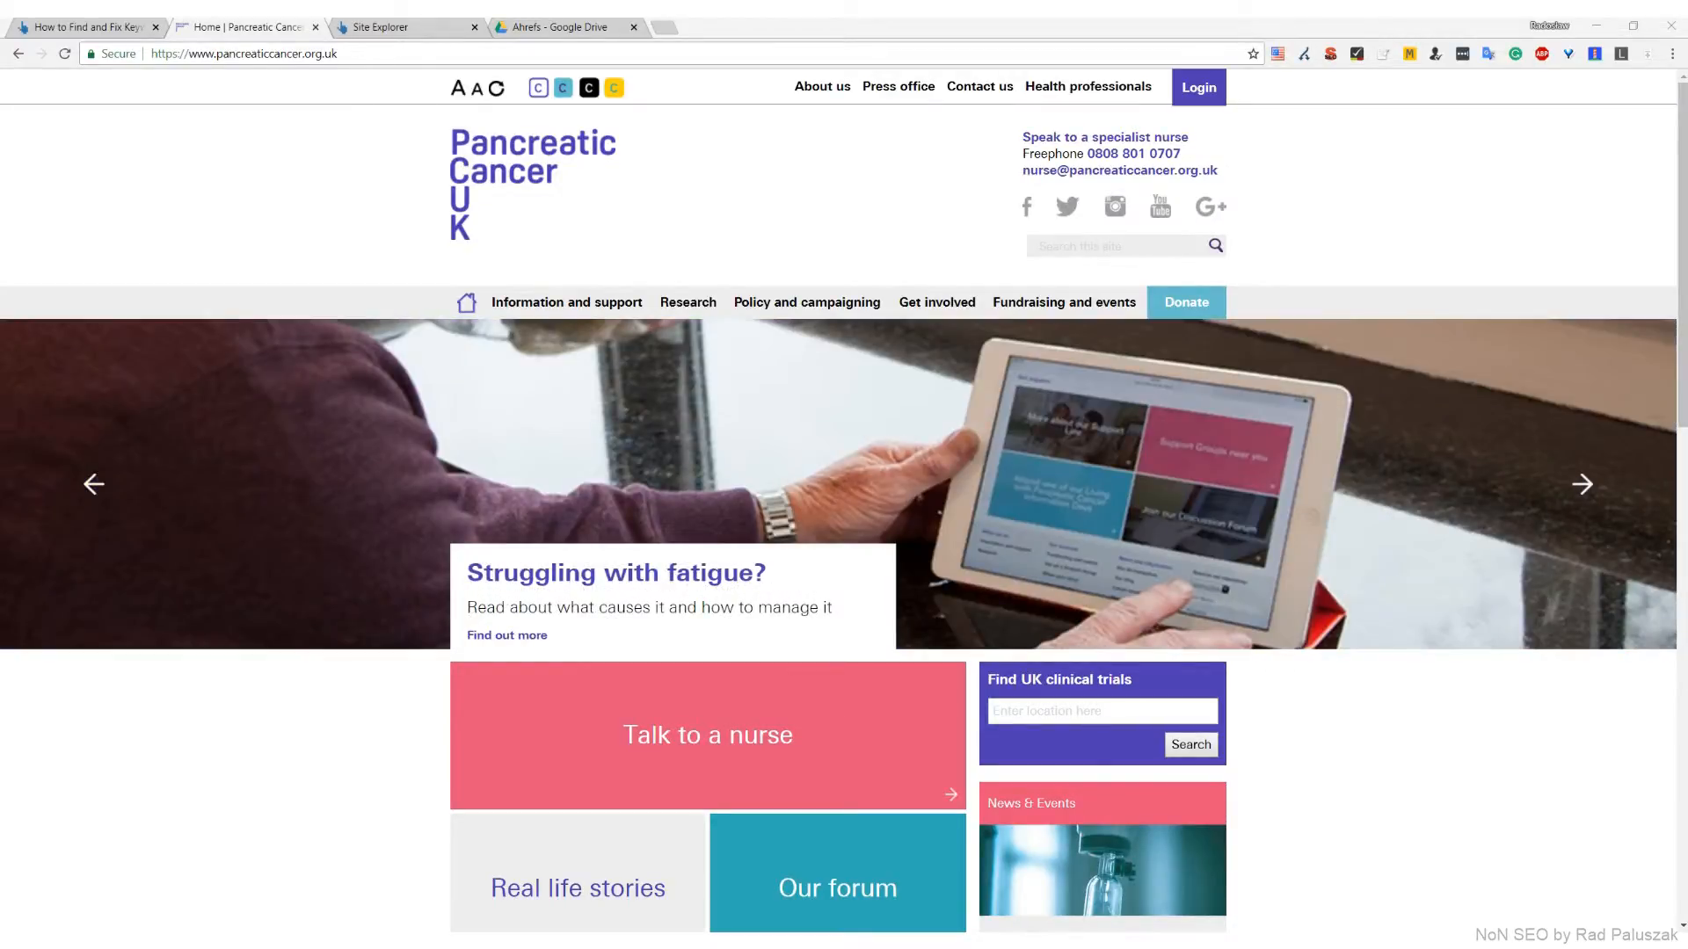
pyautogui.hotkey('ctrl', 'Tab')
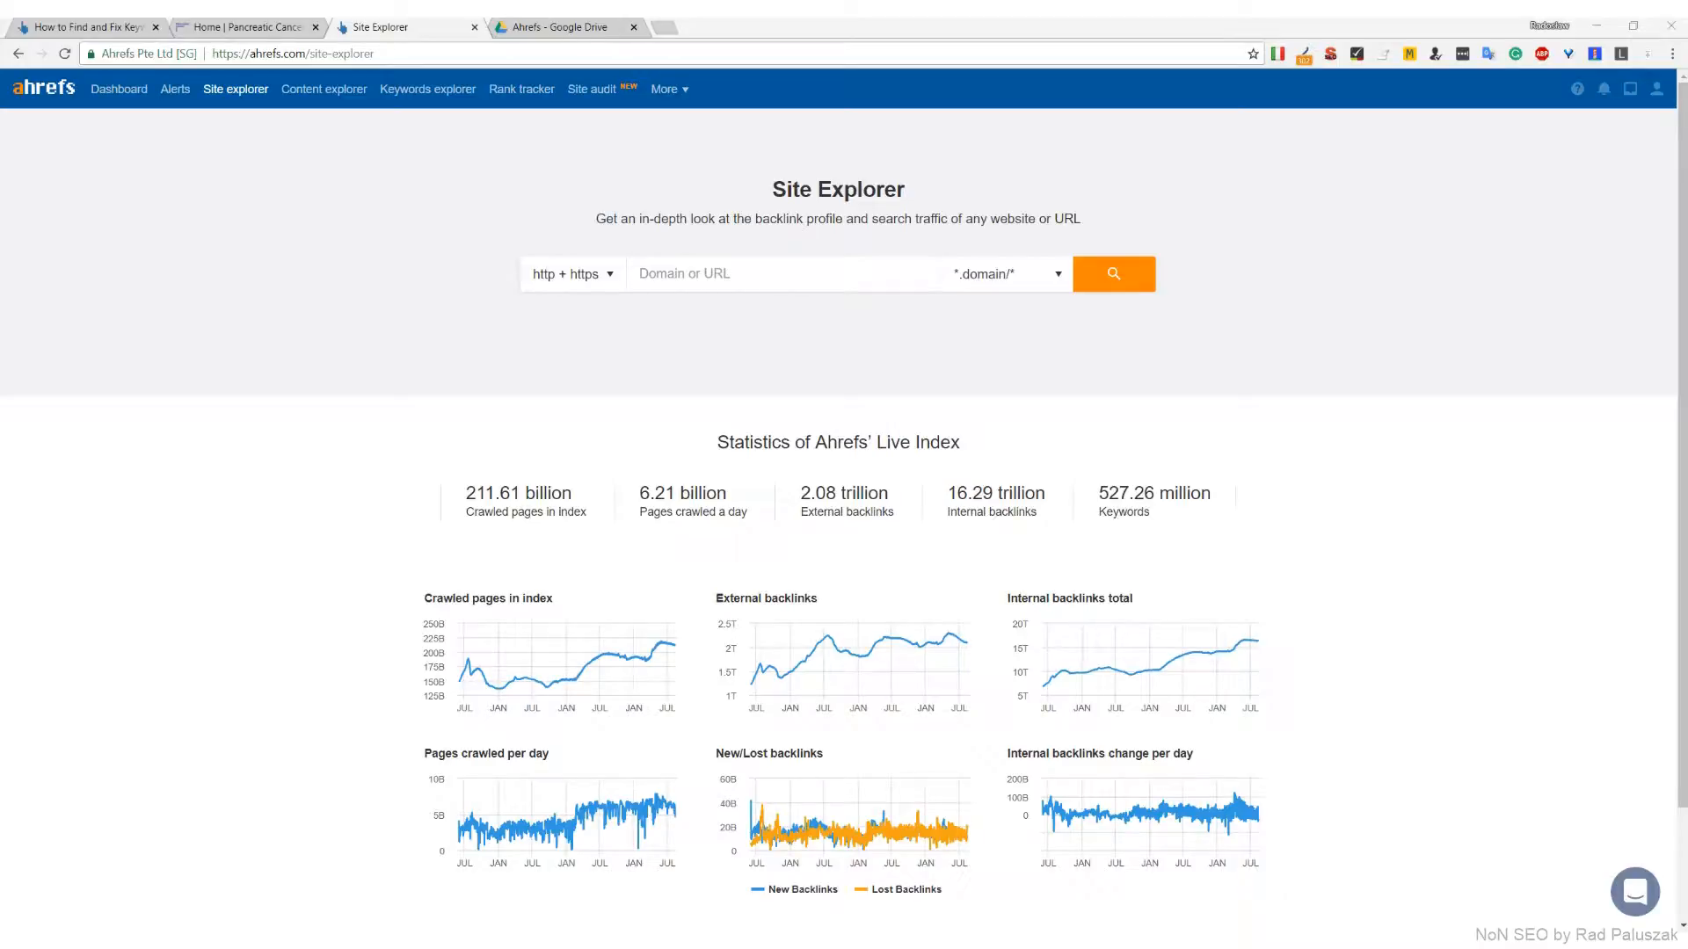
pyautogui.click(754, 275)
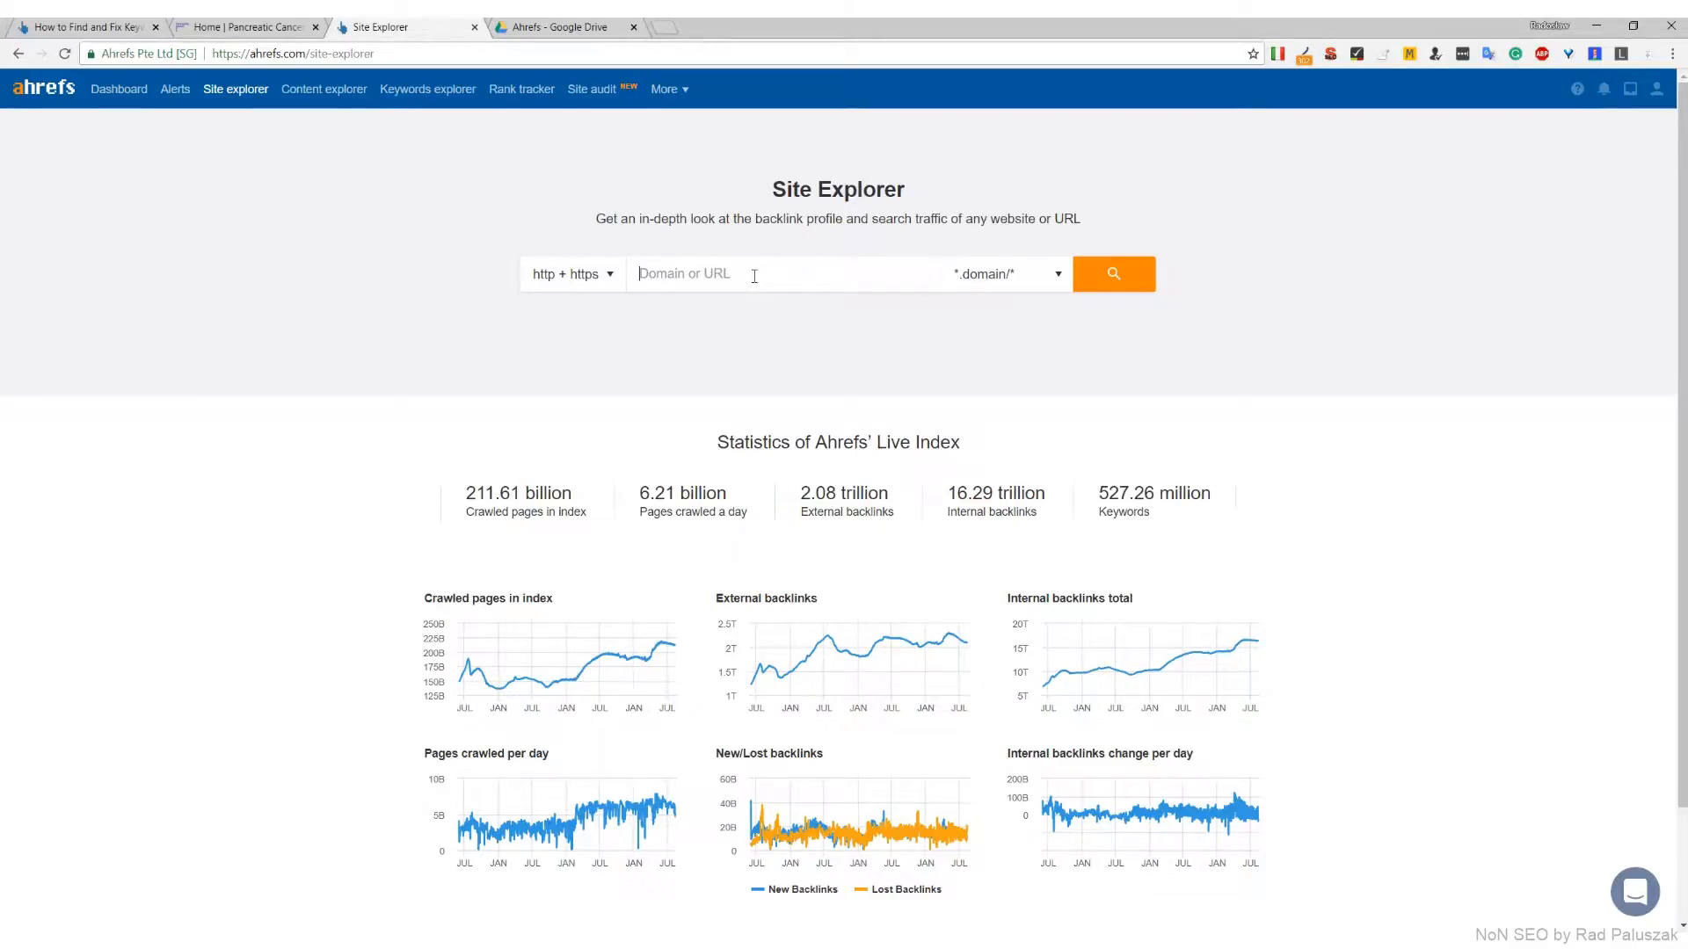
pyautogui.write('https://www.pancreaticcancer.org.uk/')
pyautogui.click(1127, 274)
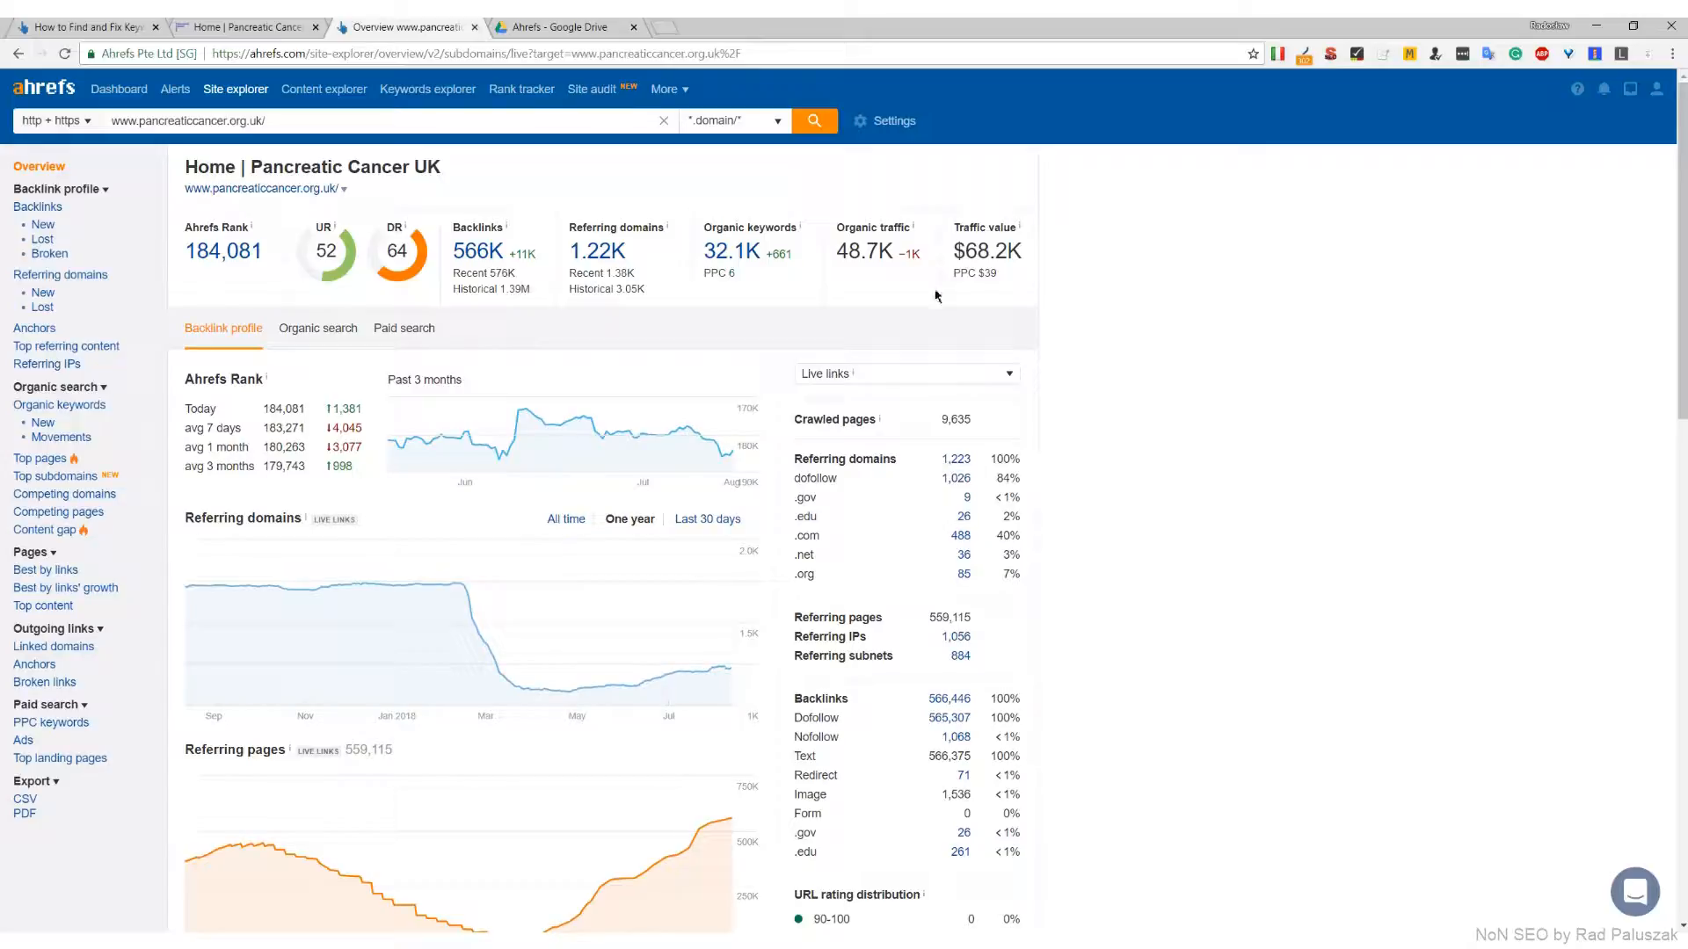
# Start a full CSV export, in Microsoft Excel format, of the site's organic keywords for the United Kingdom
pyautogui.click(731, 252)
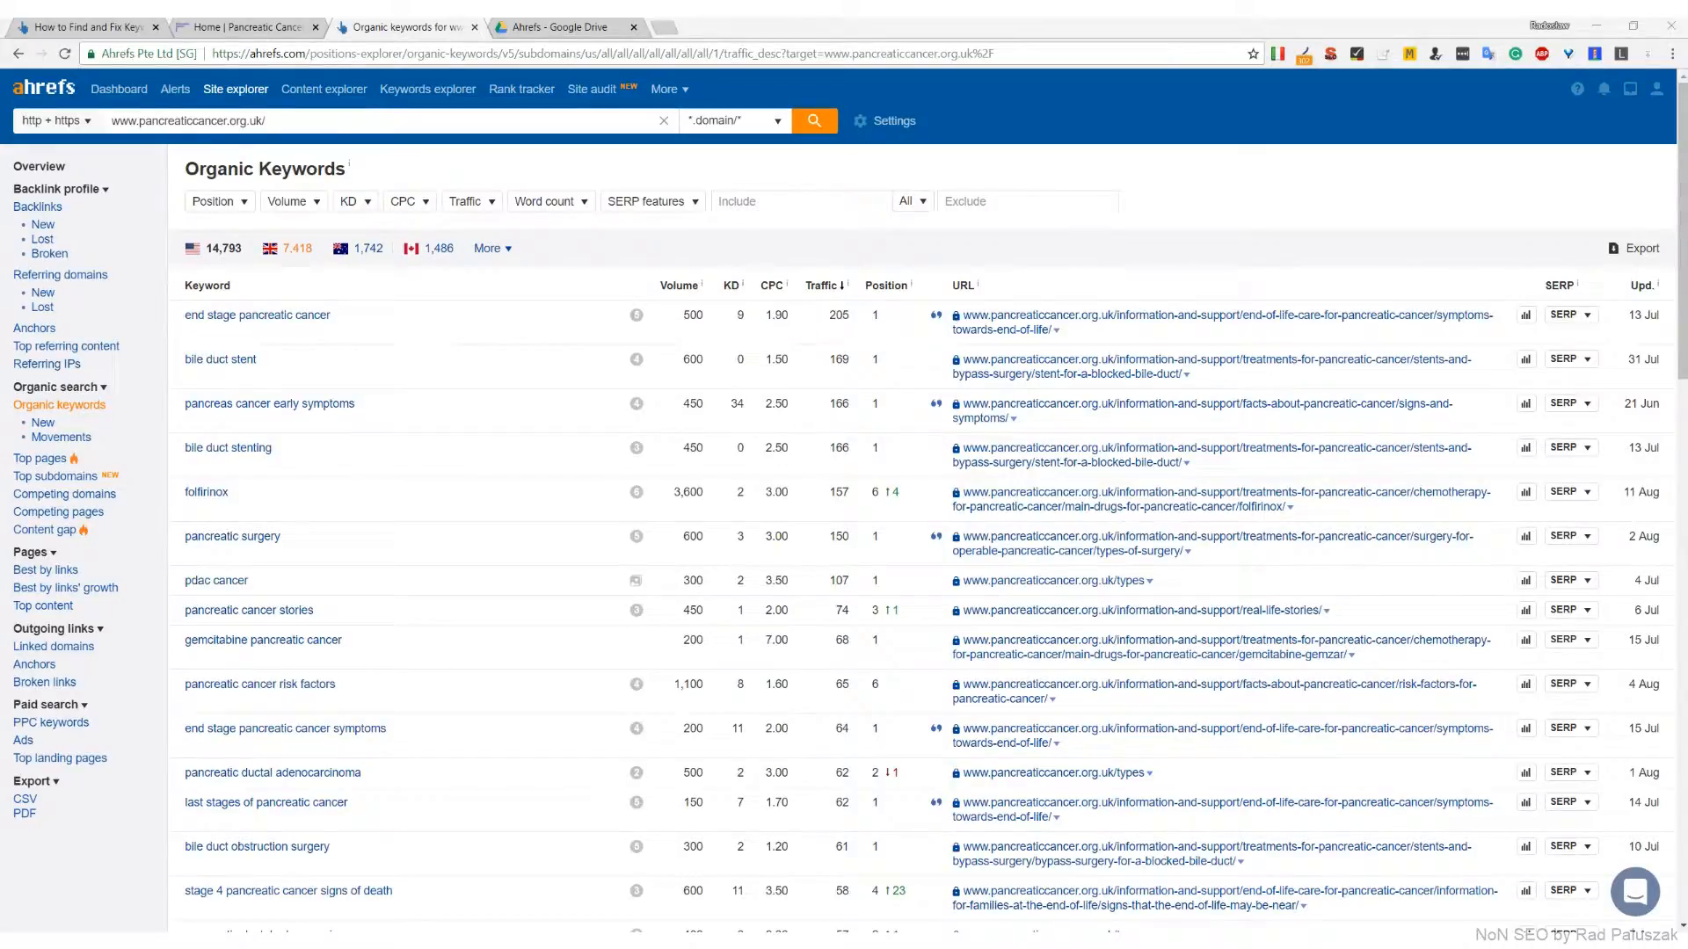
pyautogui.click(297, 248)
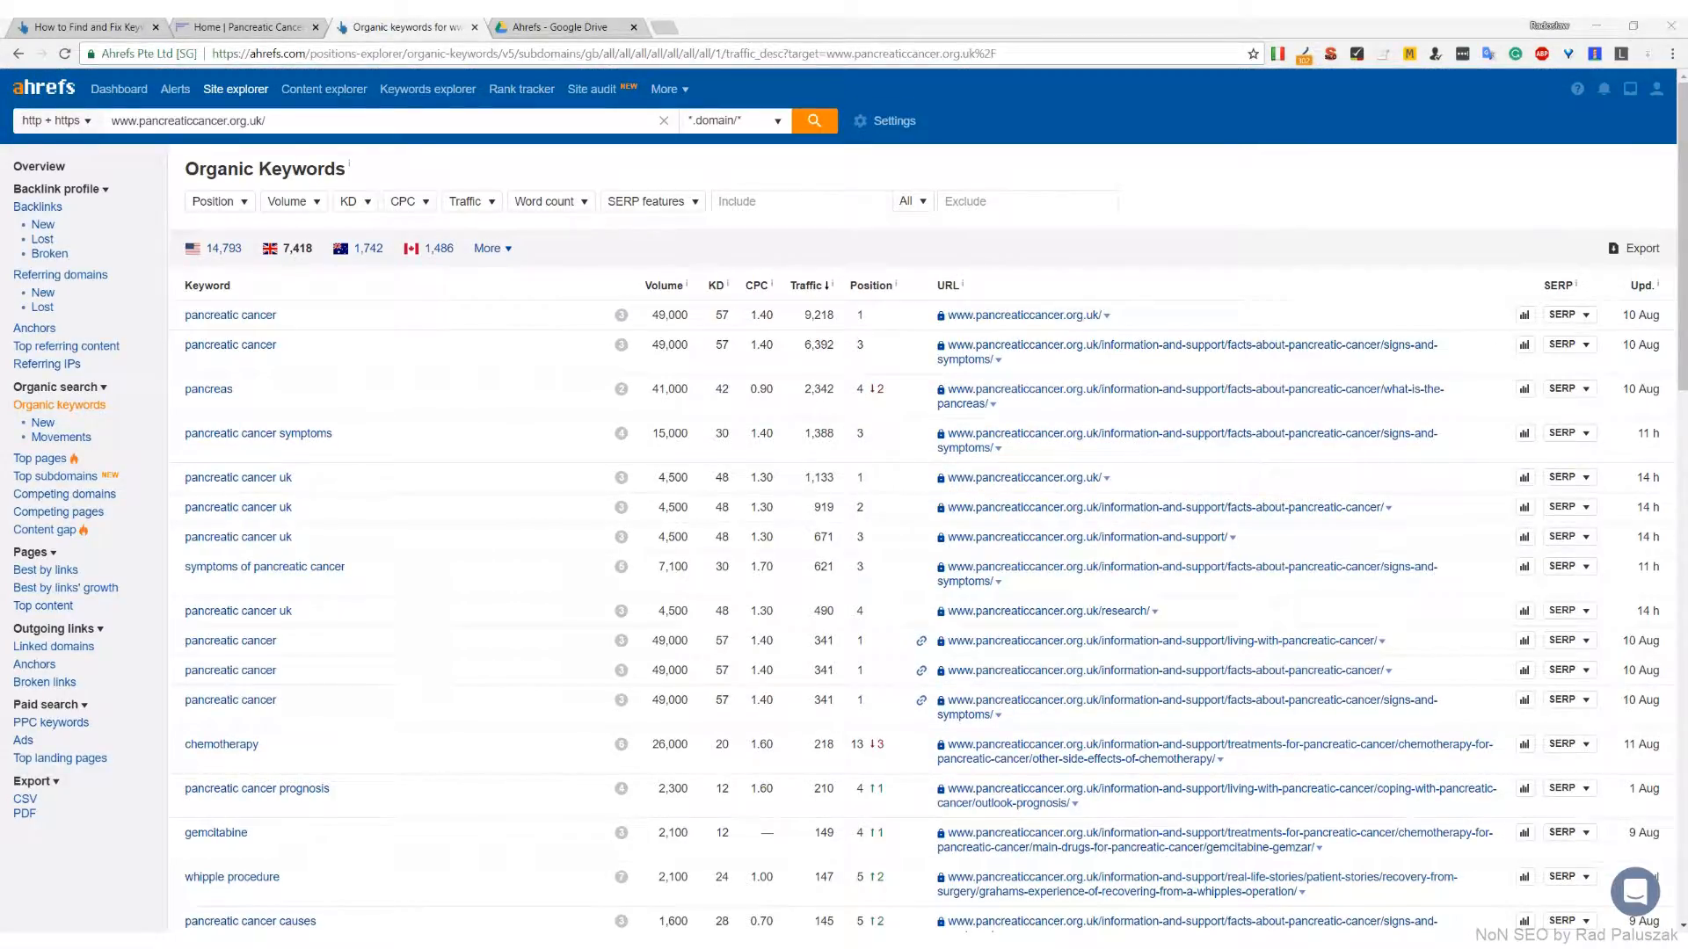
pyautogui.click(1634, 249)
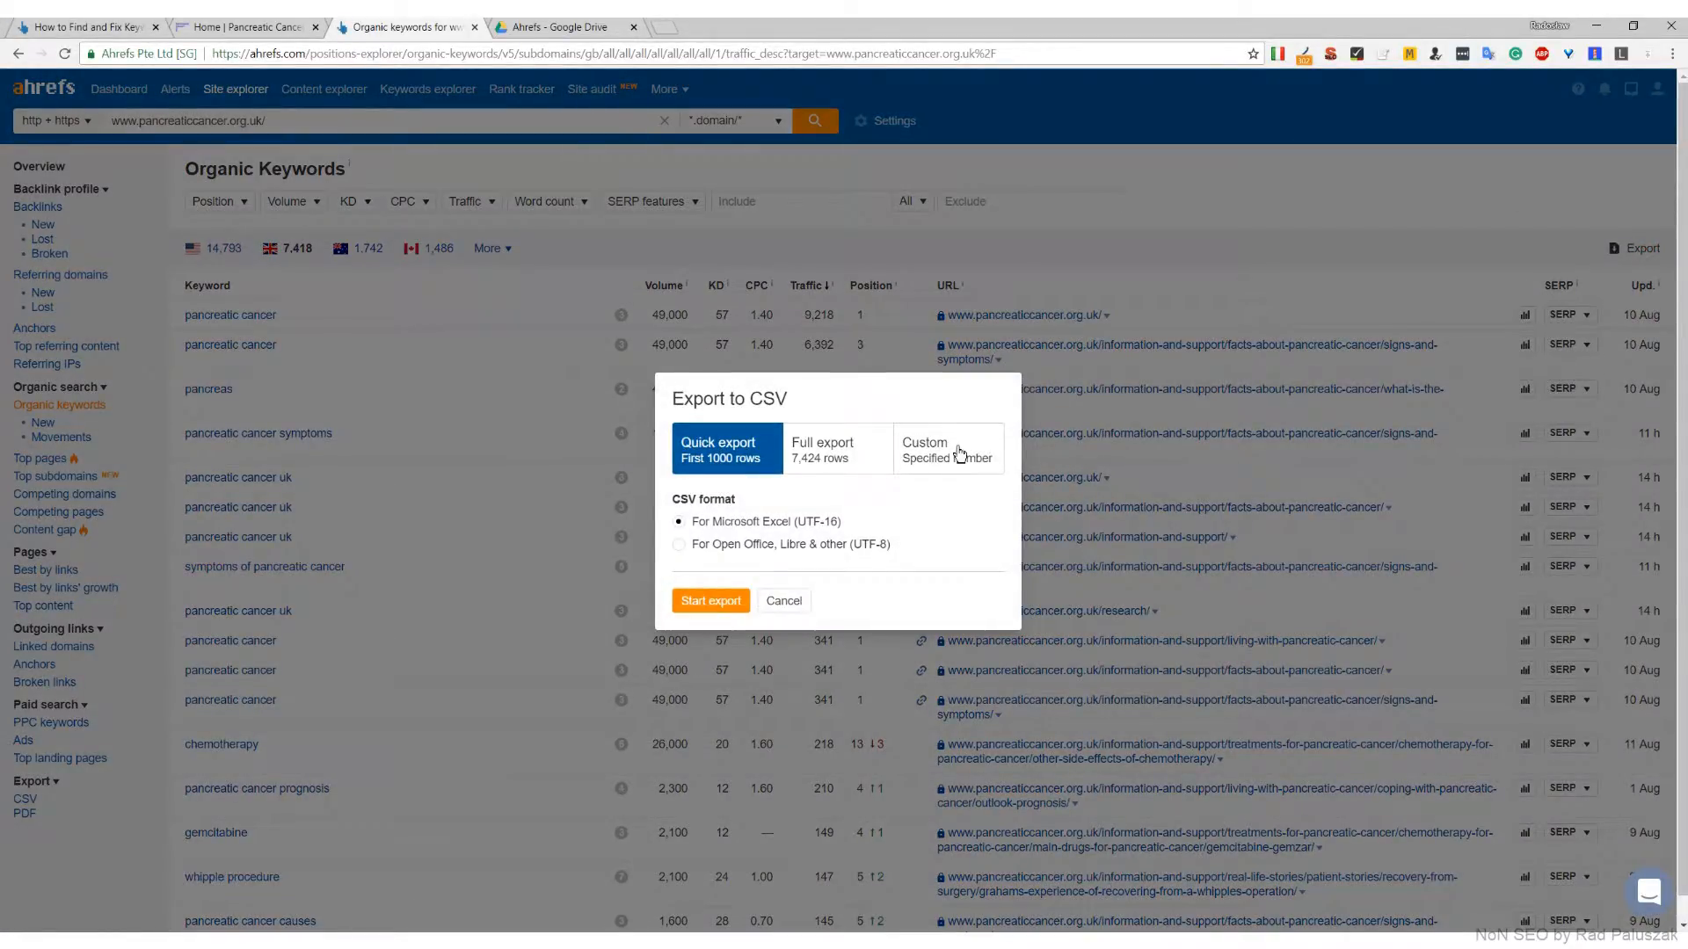
pyautogui.click(831, 461)
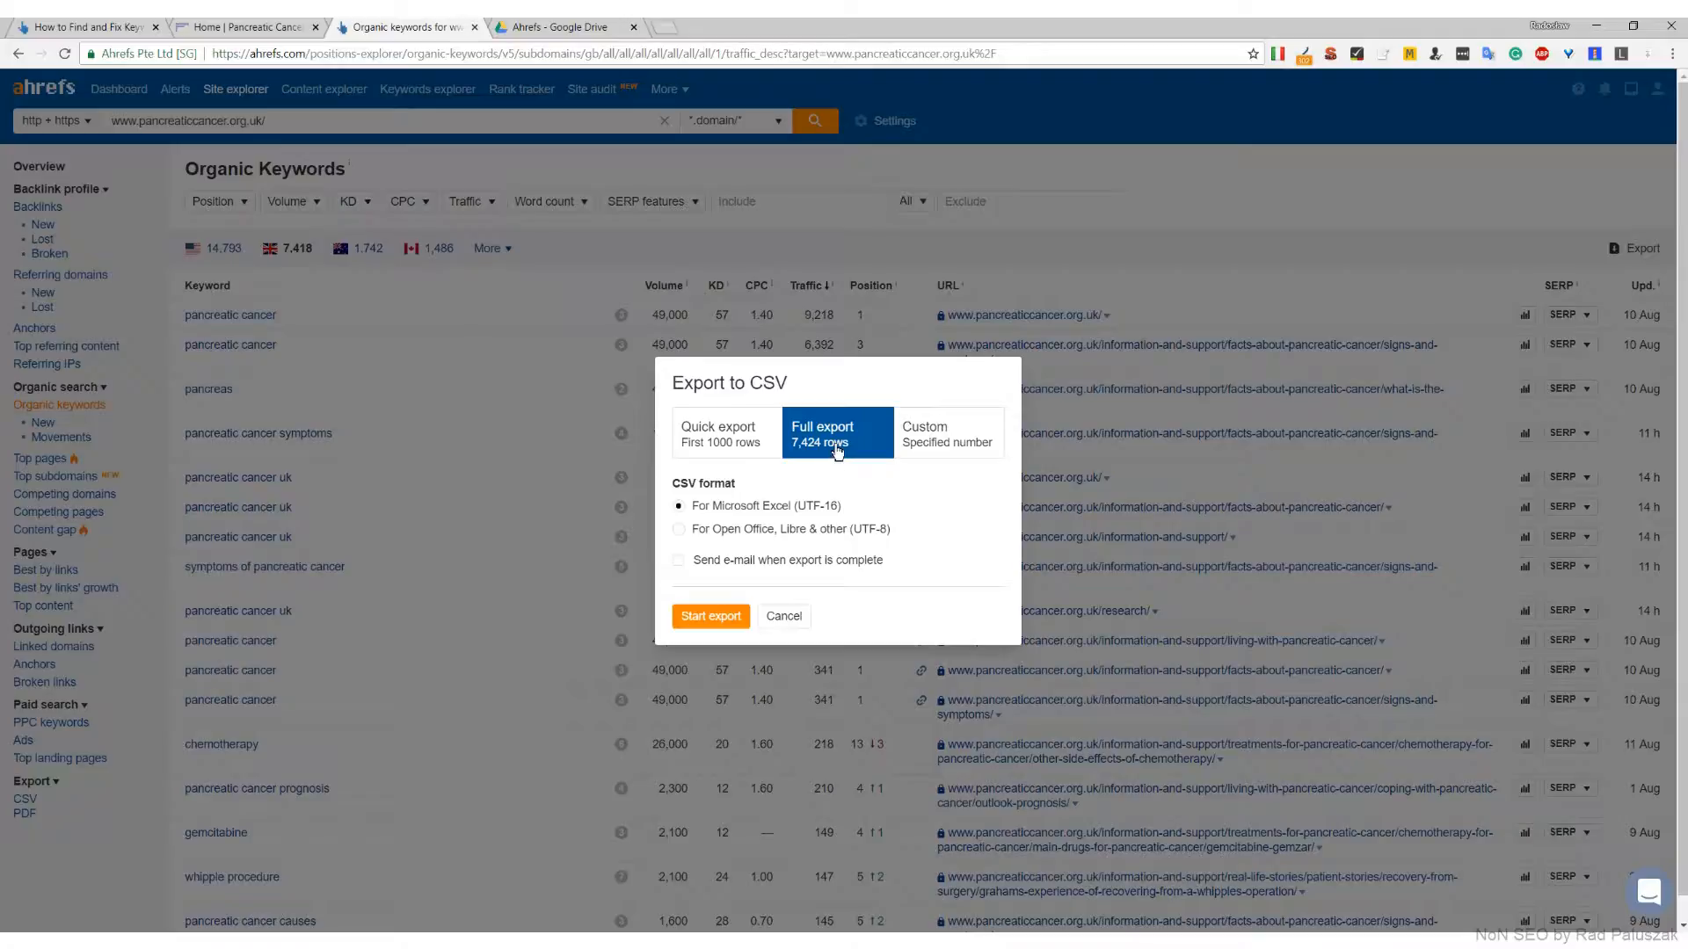
pyautogui.click(708, 626)
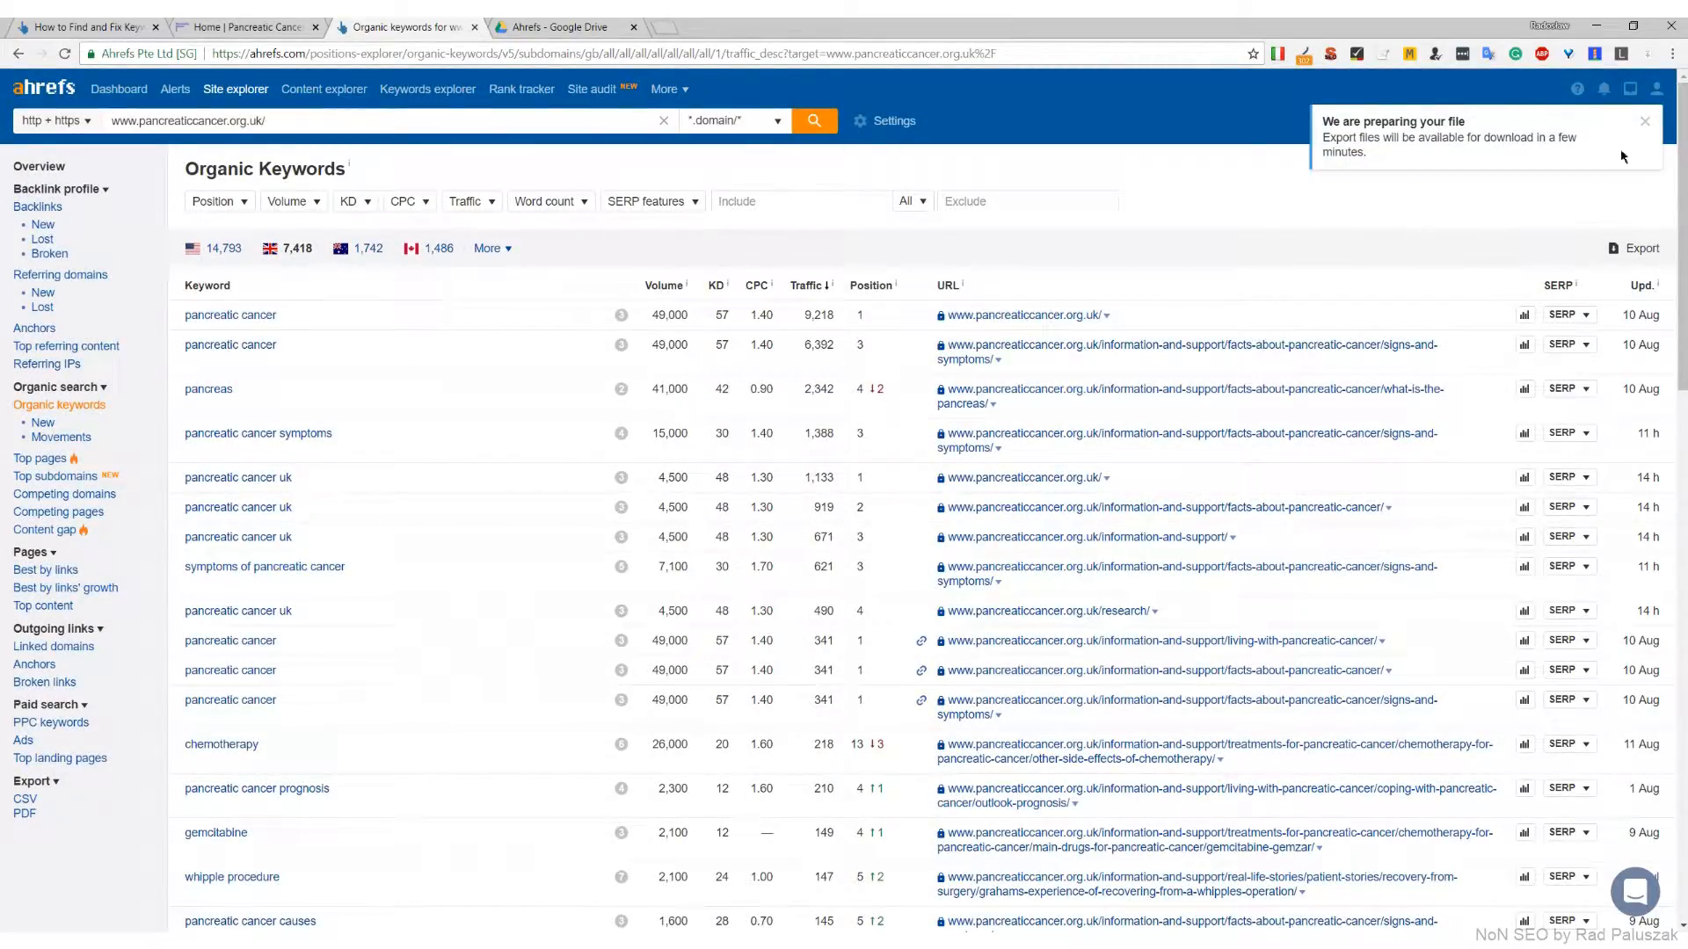
# Dismiss the export notice and download the organic keywords CSV from the exported files
pyautogui.click(1645, 121)
pyautogui.click(1629, 89)
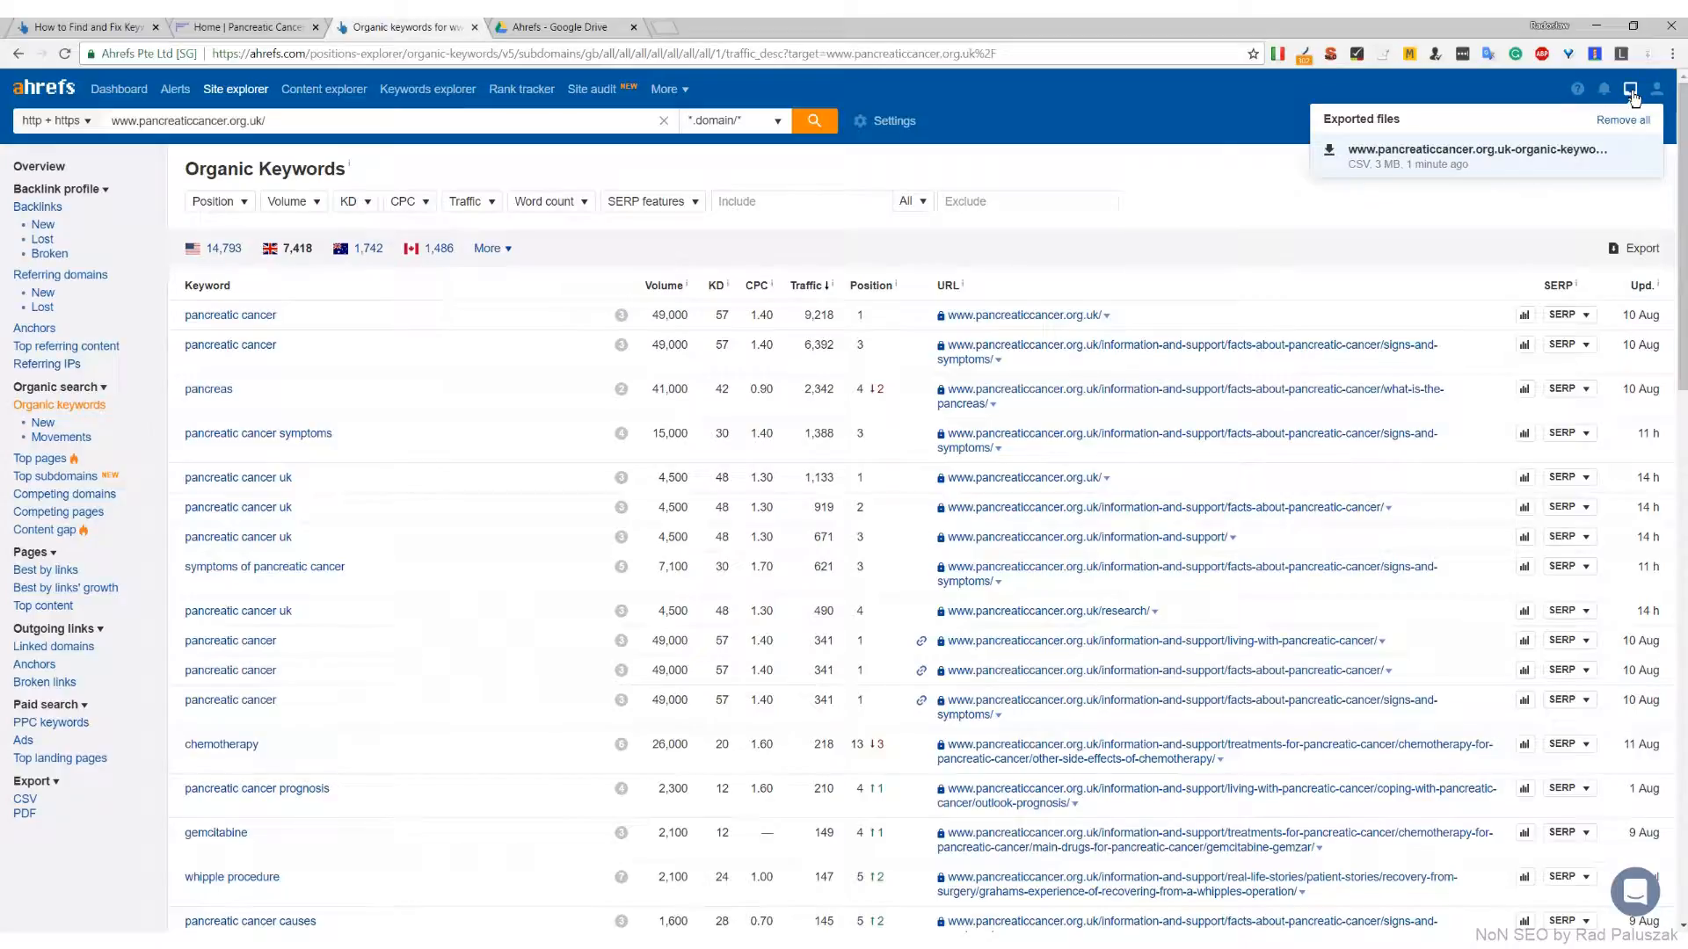
pyautogui.click(1455, 155)
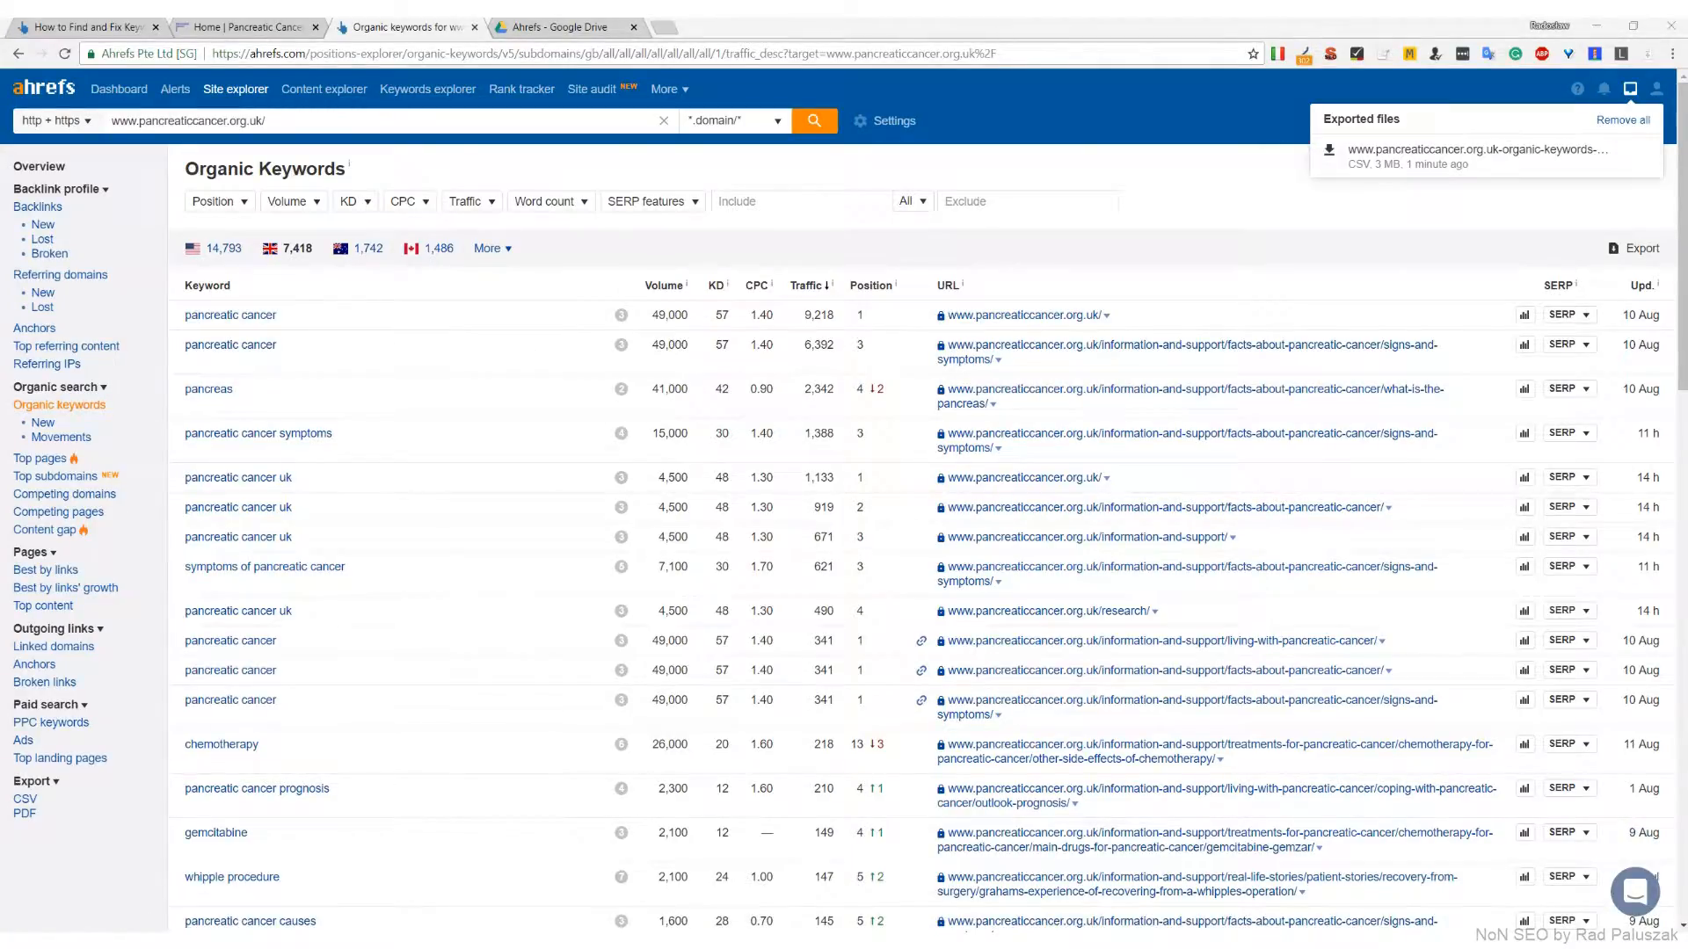
# Upload the downloaded keywords CSV to the Ahrefs folder in Google Drive and open it with Google Sheets
pyautogui.click(552, 28)
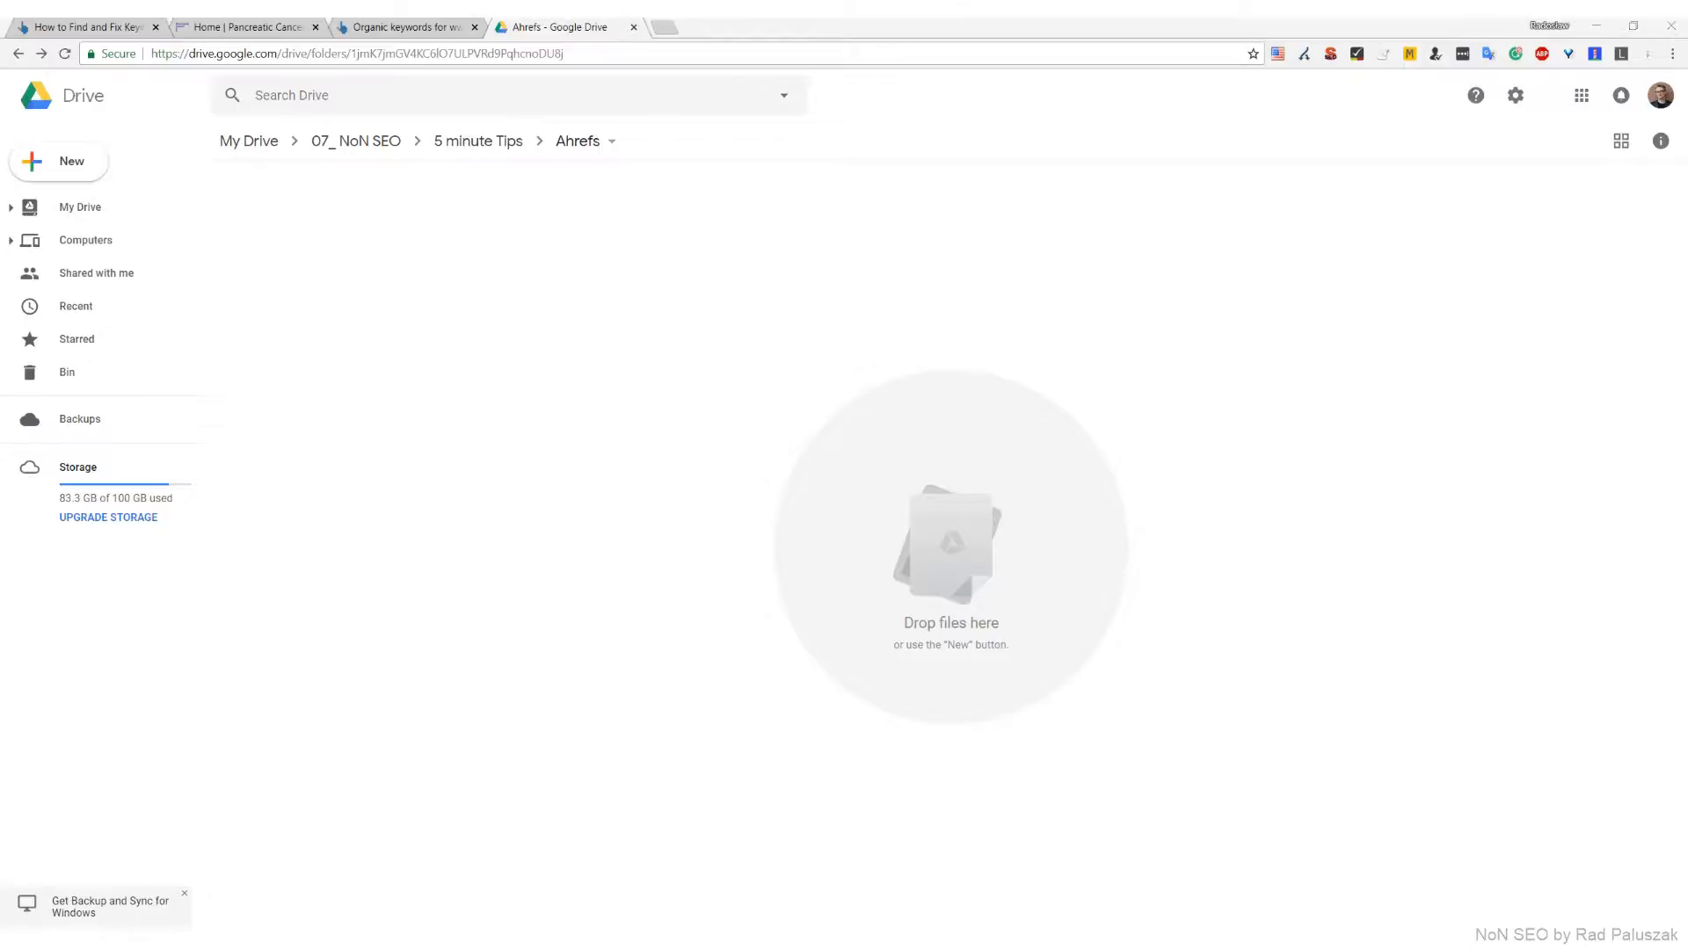
pyautogui.moveTo(2, 380); pyautogui.dragTo(542, 380)
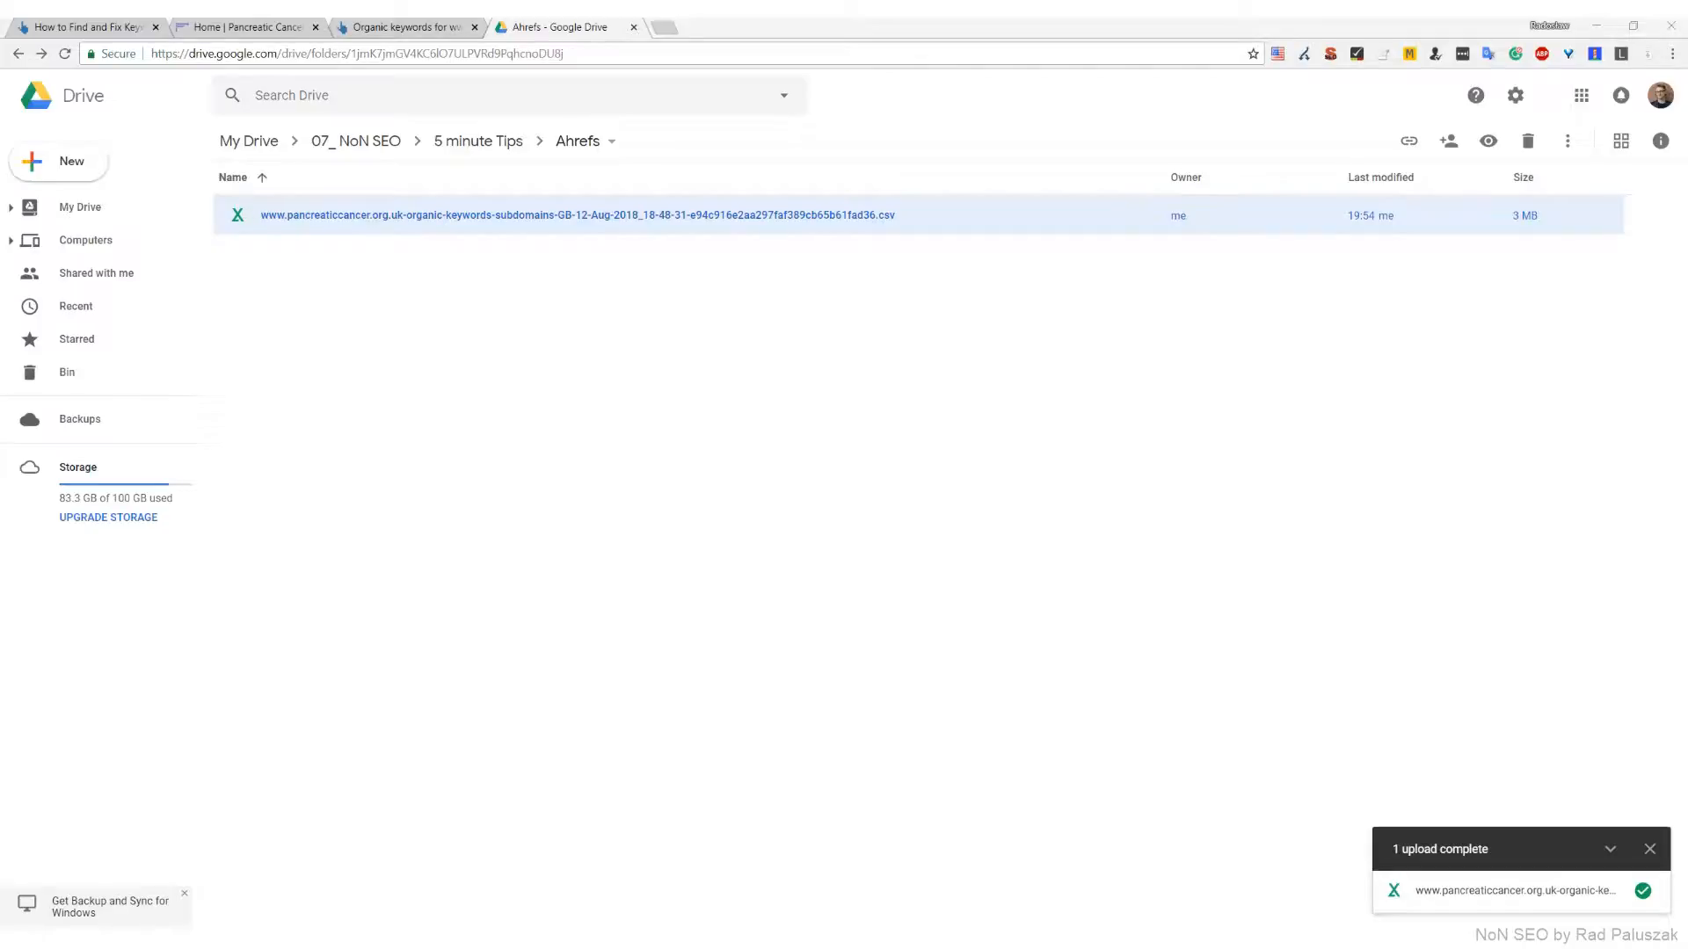
pyautogui.rightClick(500, 222)
pyautogui.moveTo(591, 277)
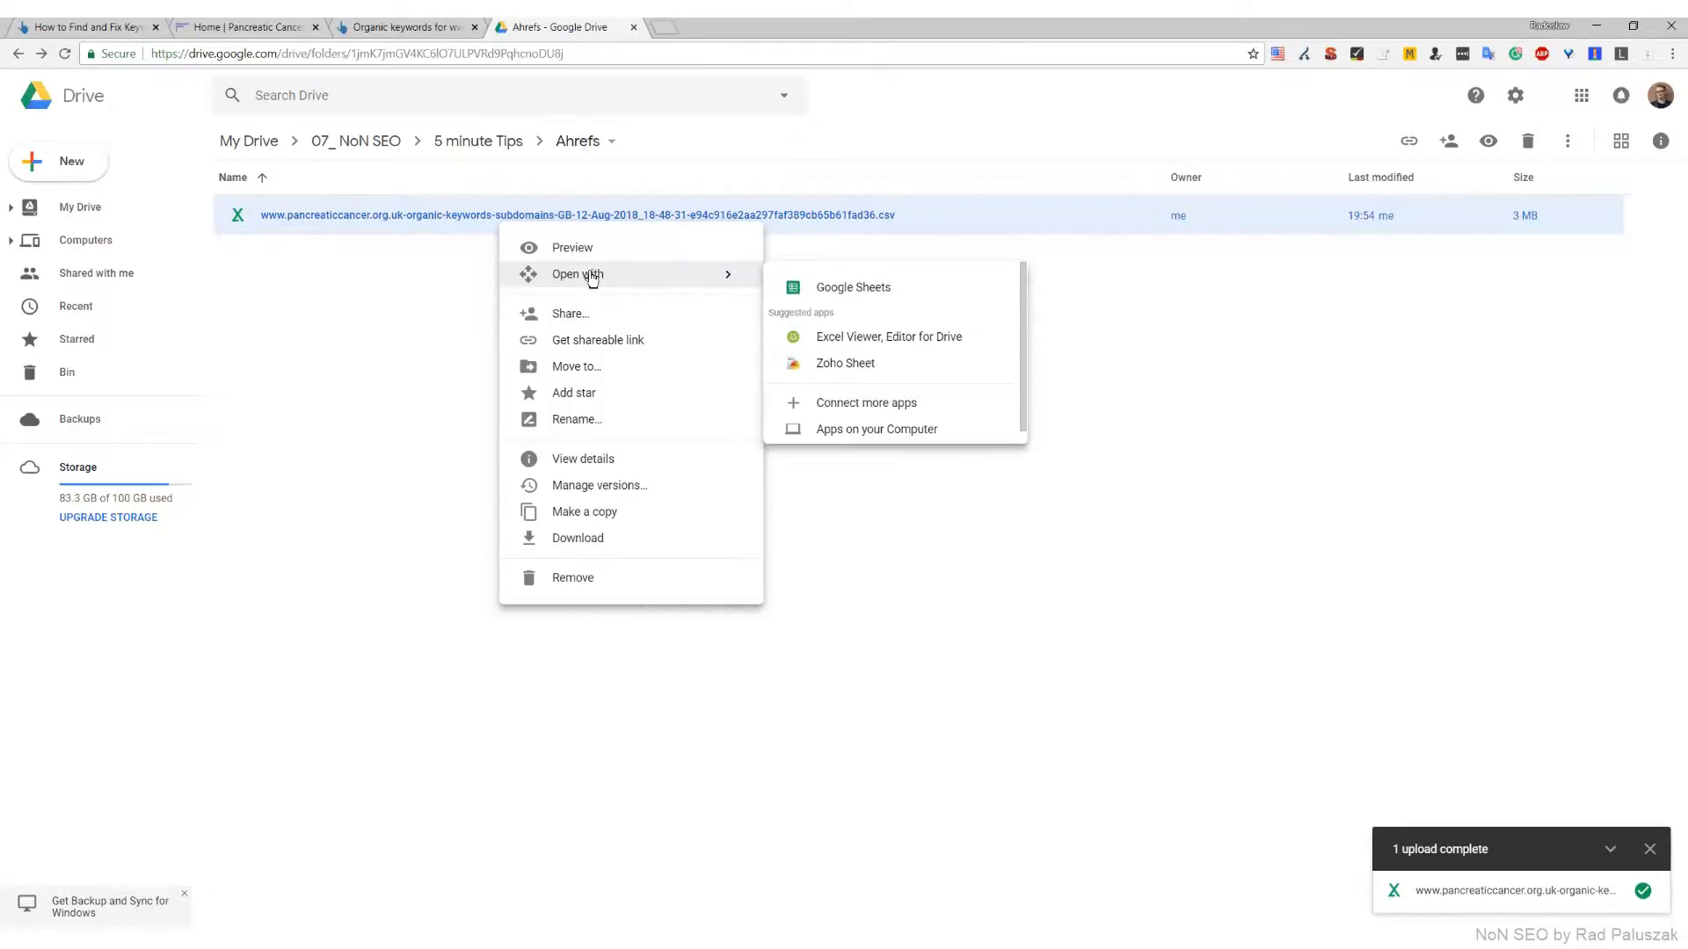
pyautogui.click(870, 296)
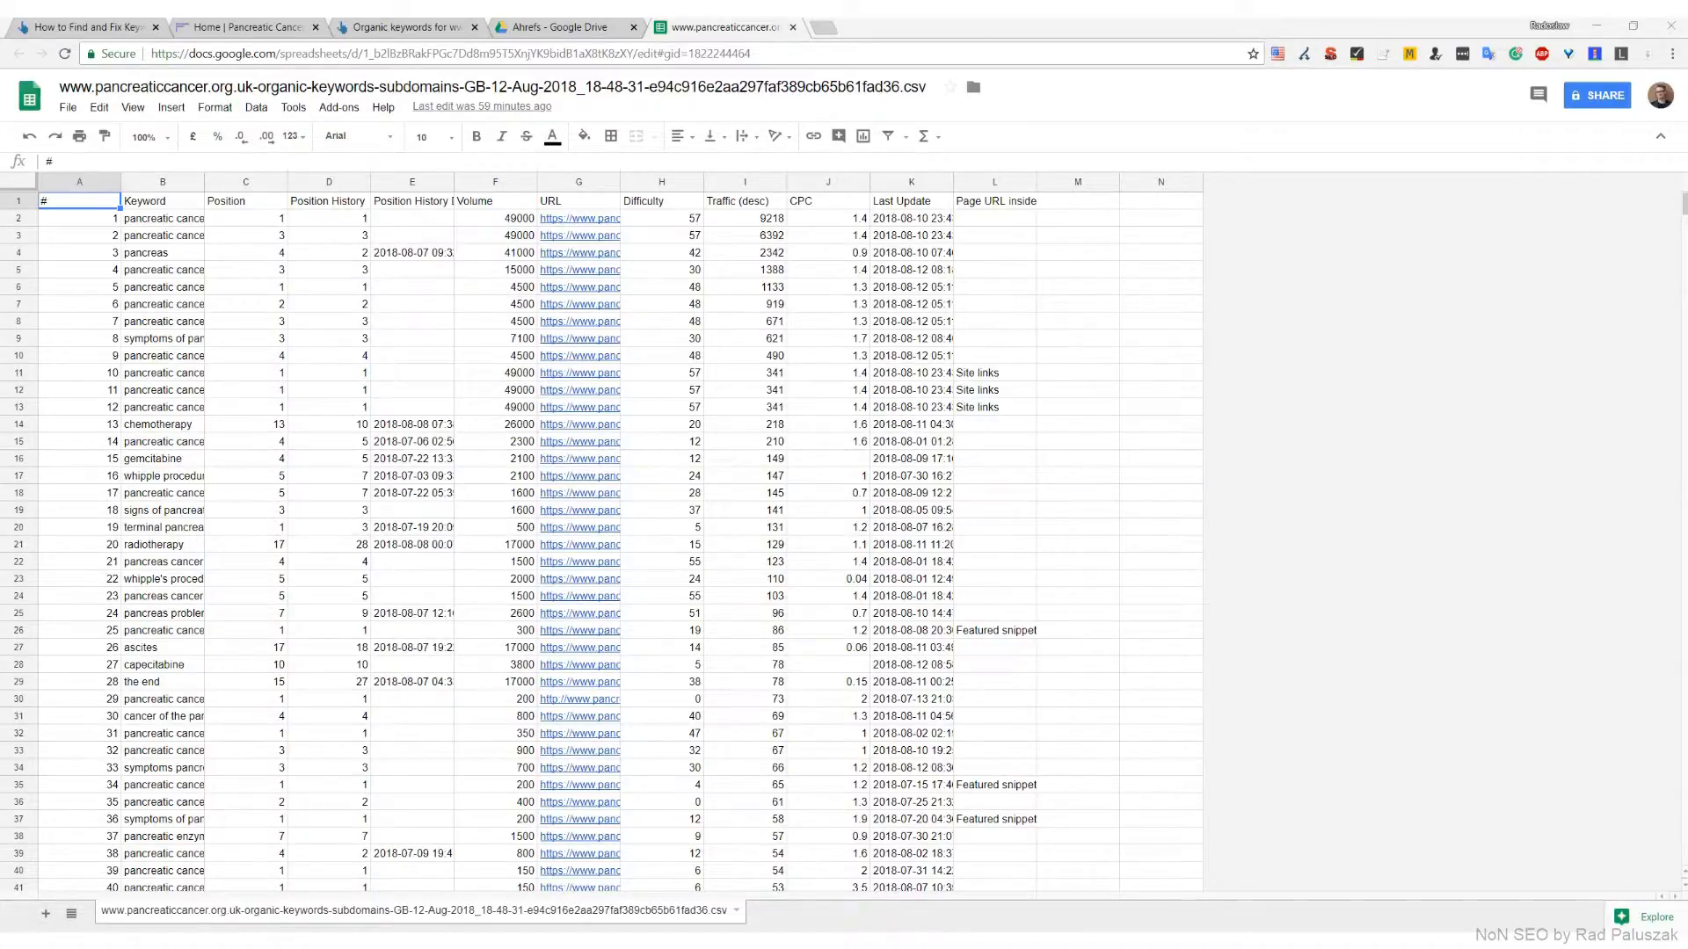
# Rename the spreadsheet as "Keyword Map and Cannibalisation Report"
pyautogui.click(764, 87)
pyautogui.write('Keyword Map and Cannibalisation Report')
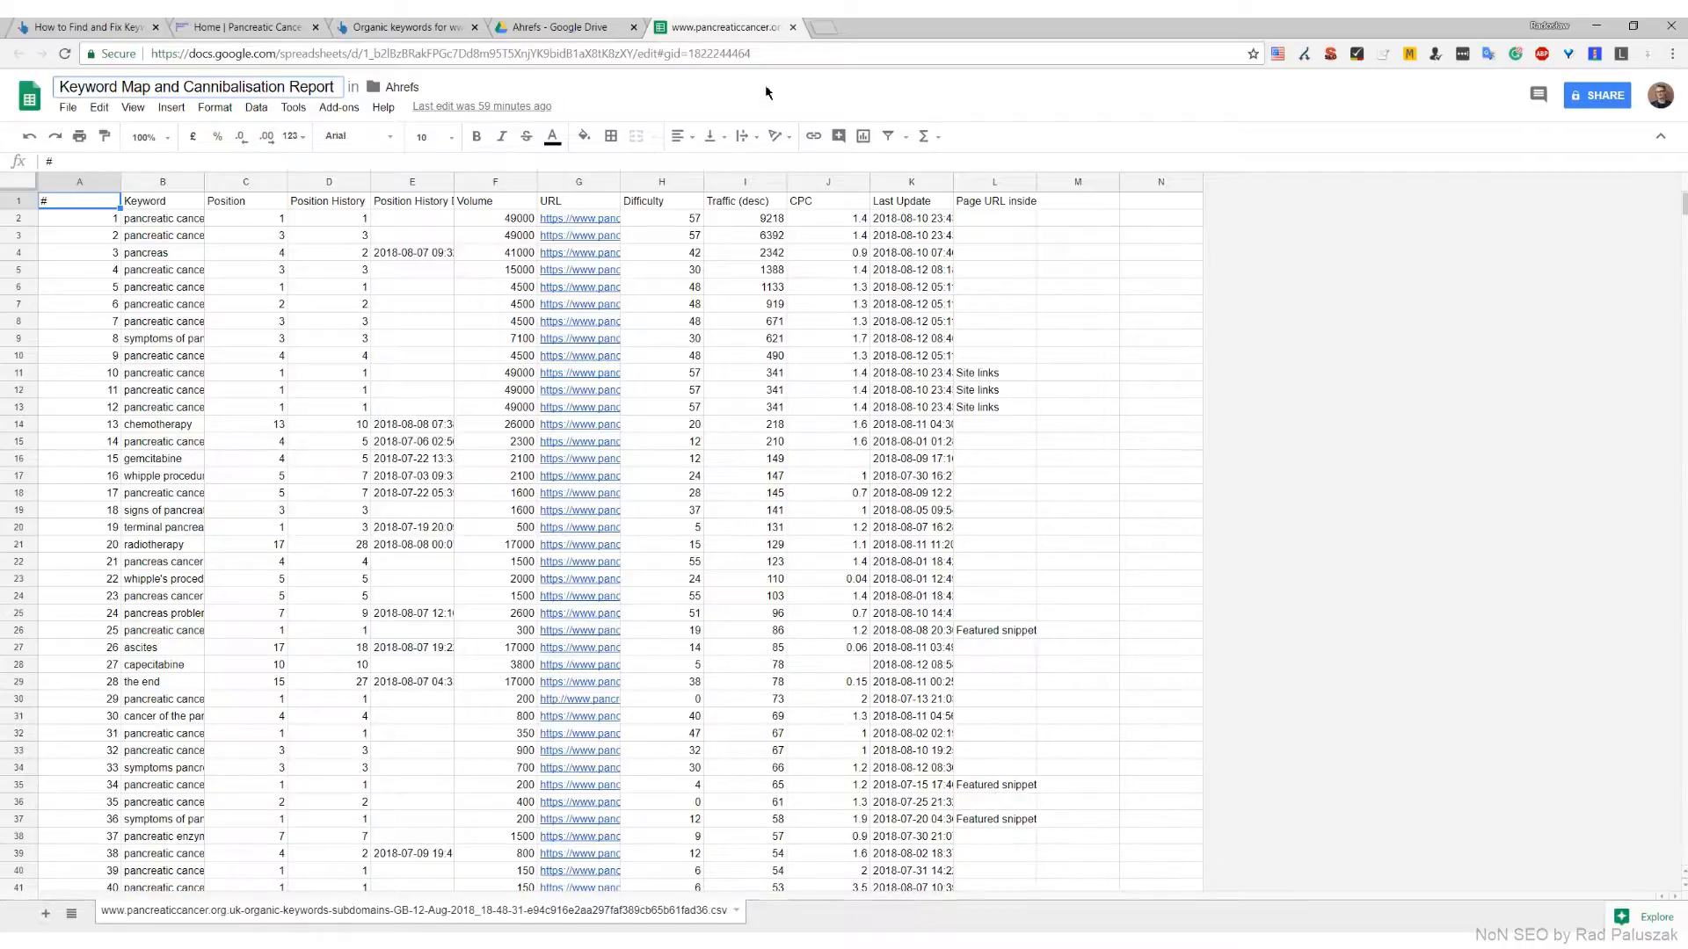
pyautogui.press('Return')
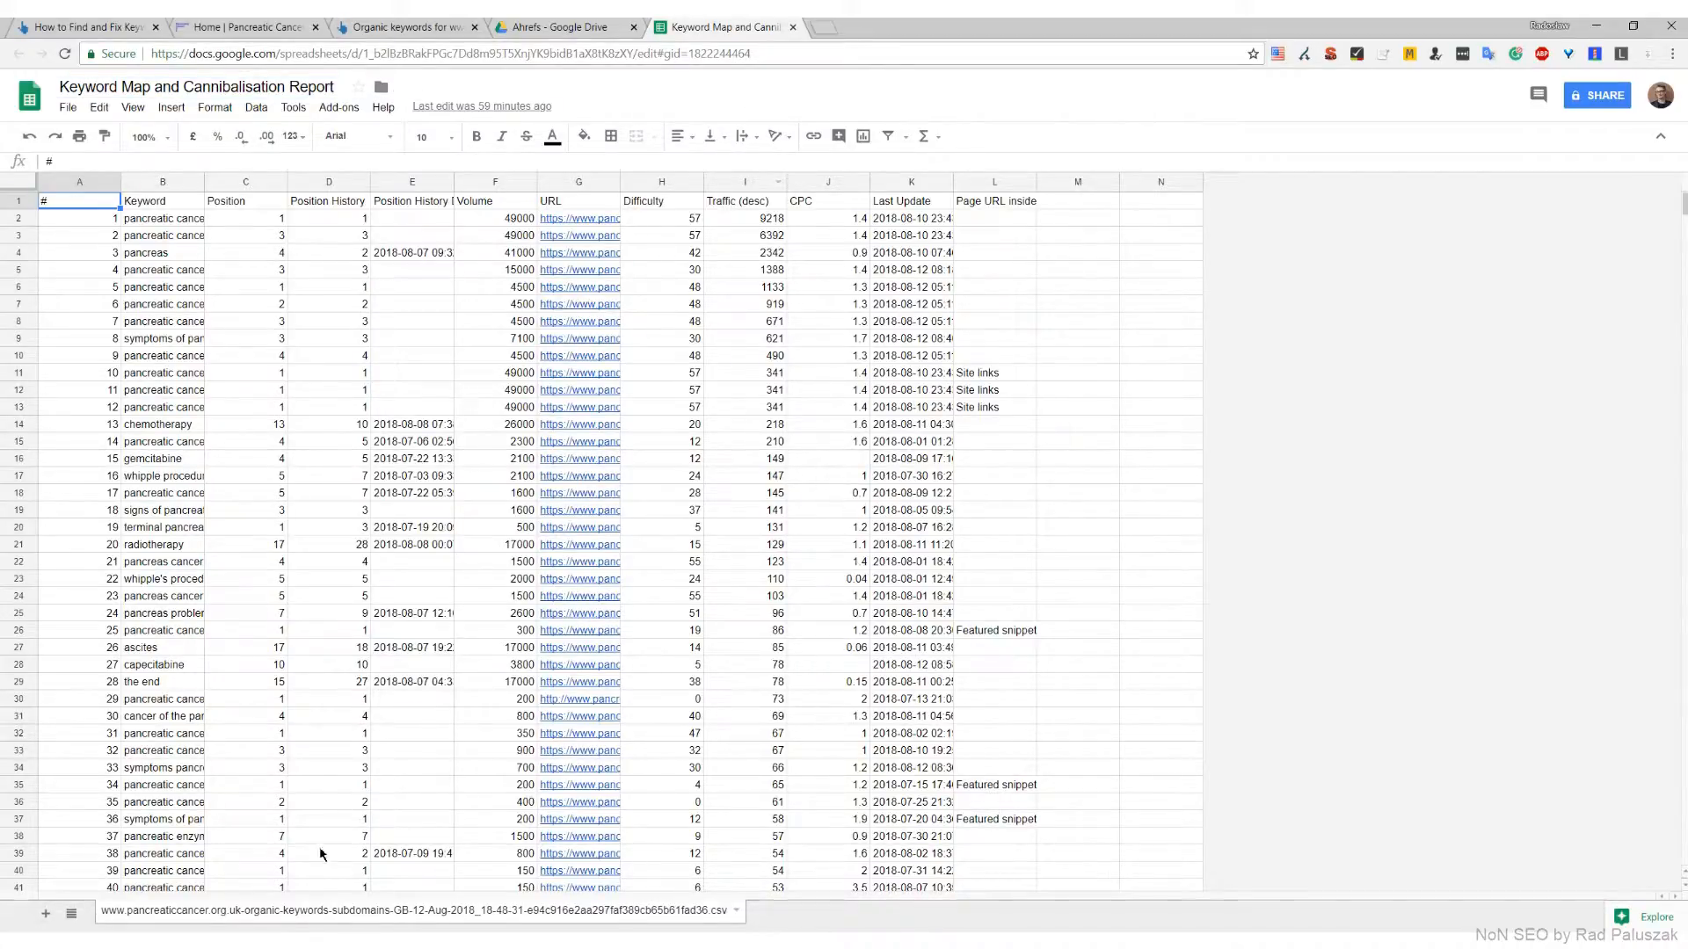
# Rename the sheet containing the imported keyword export as "Raw Data"
pyautogui.doubleClick(318, 913)
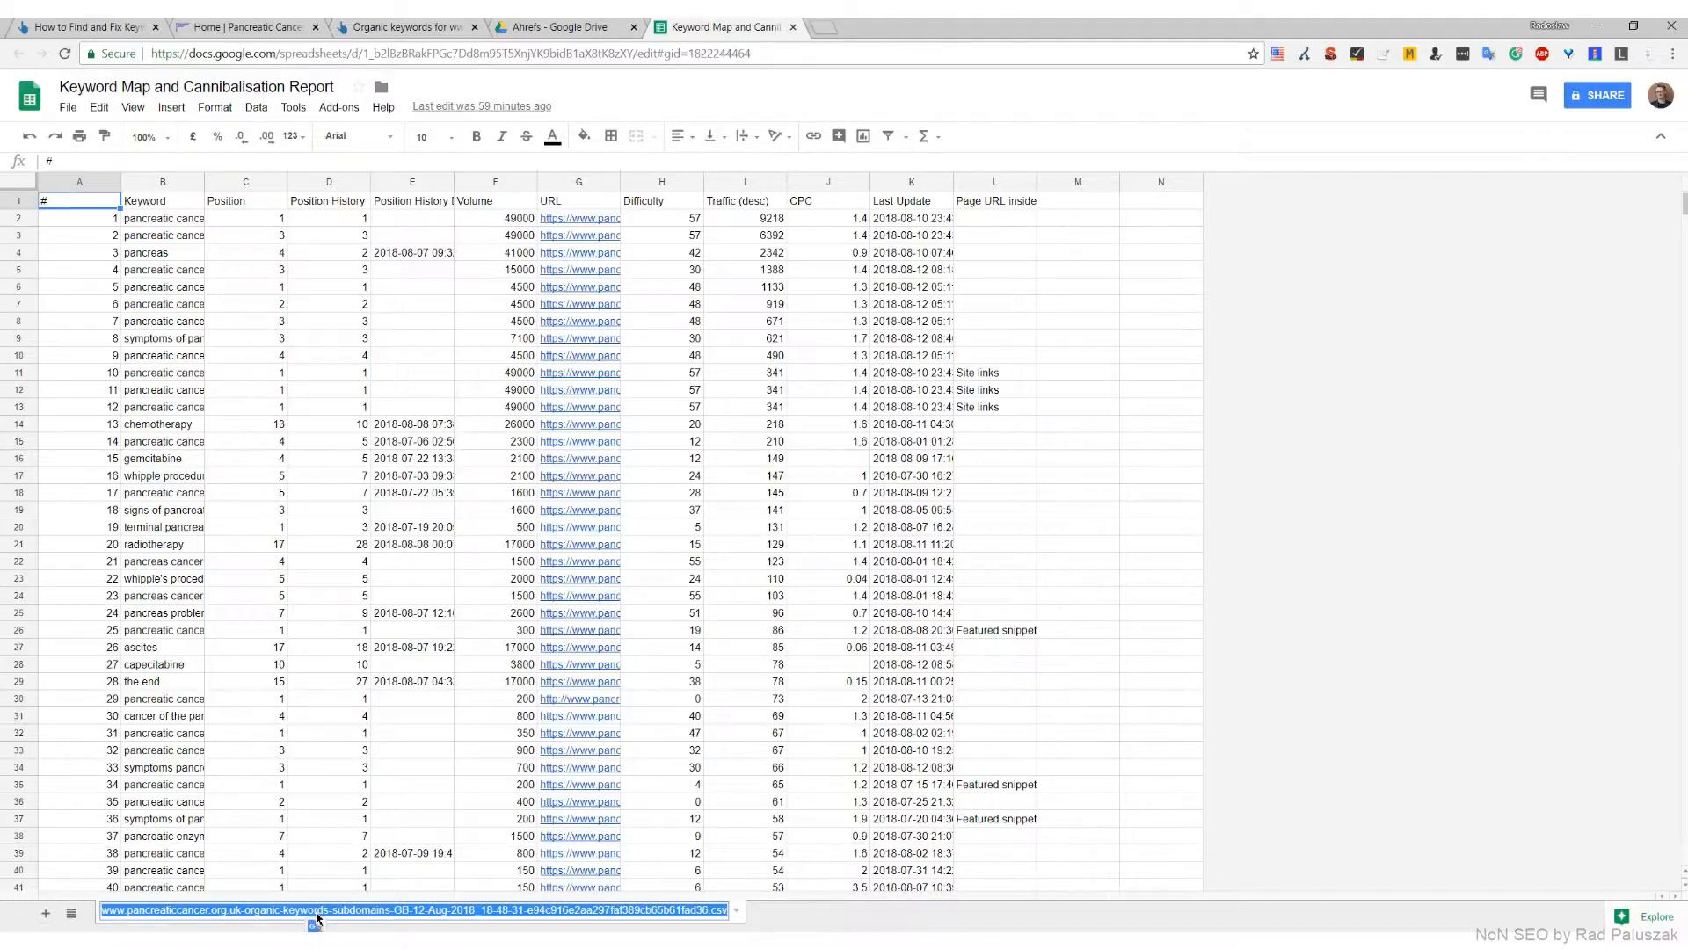
pyautogui.write('Raw Da')
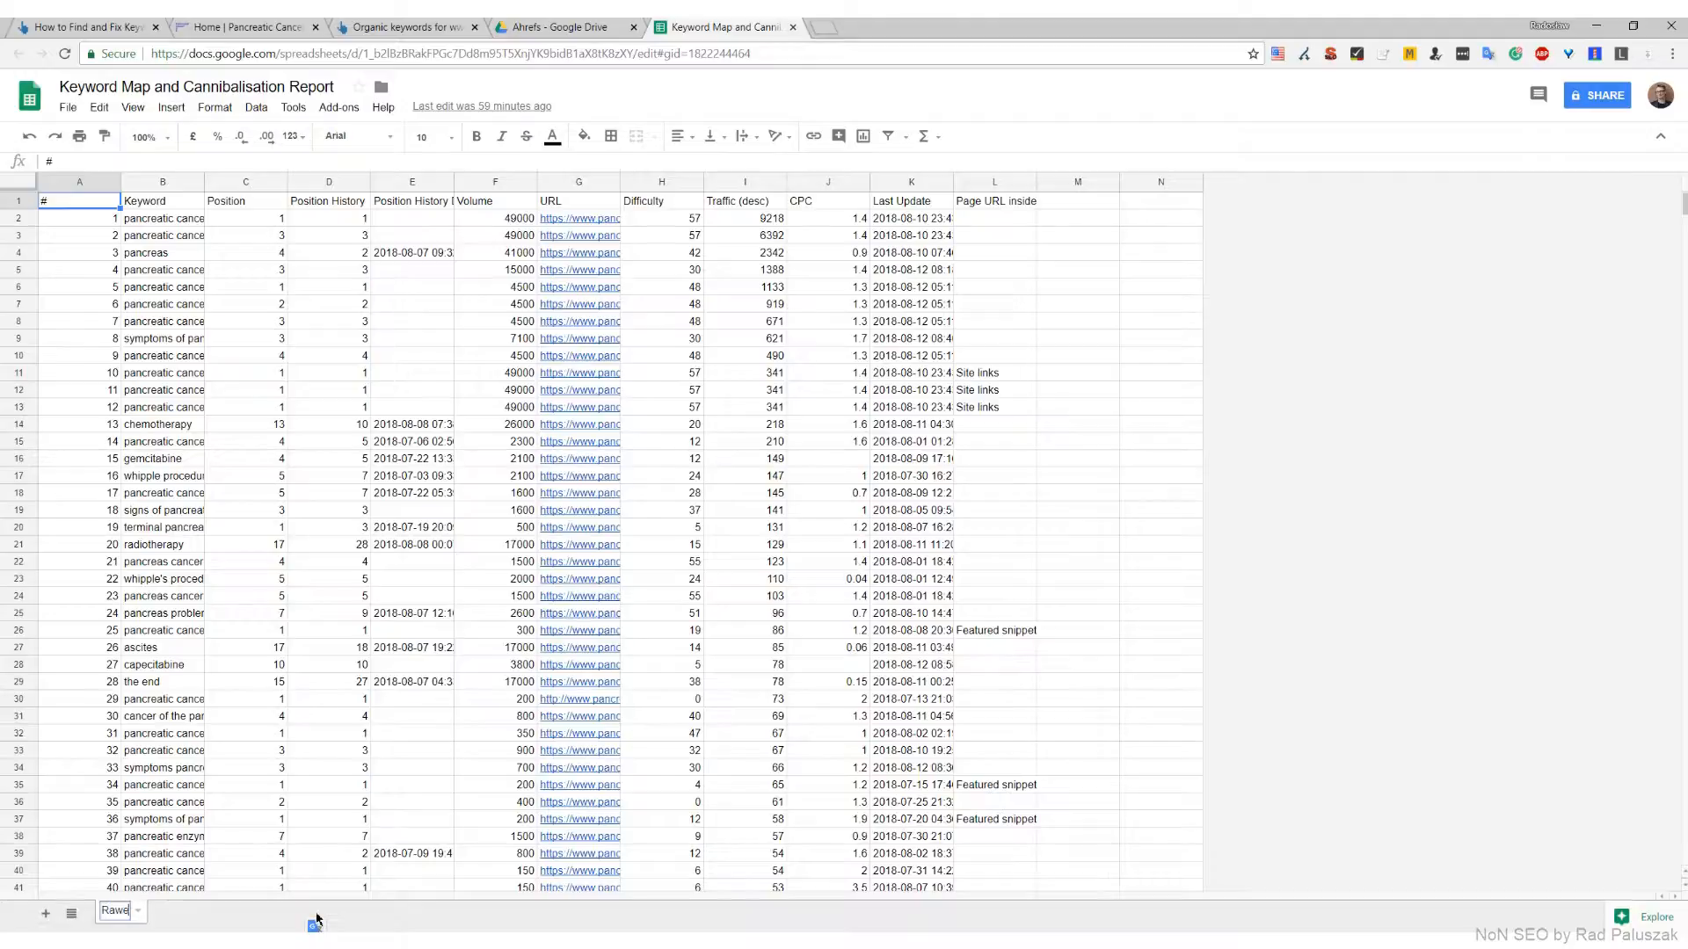
pyautogui.write('ta')
pyautogui.press('Return')
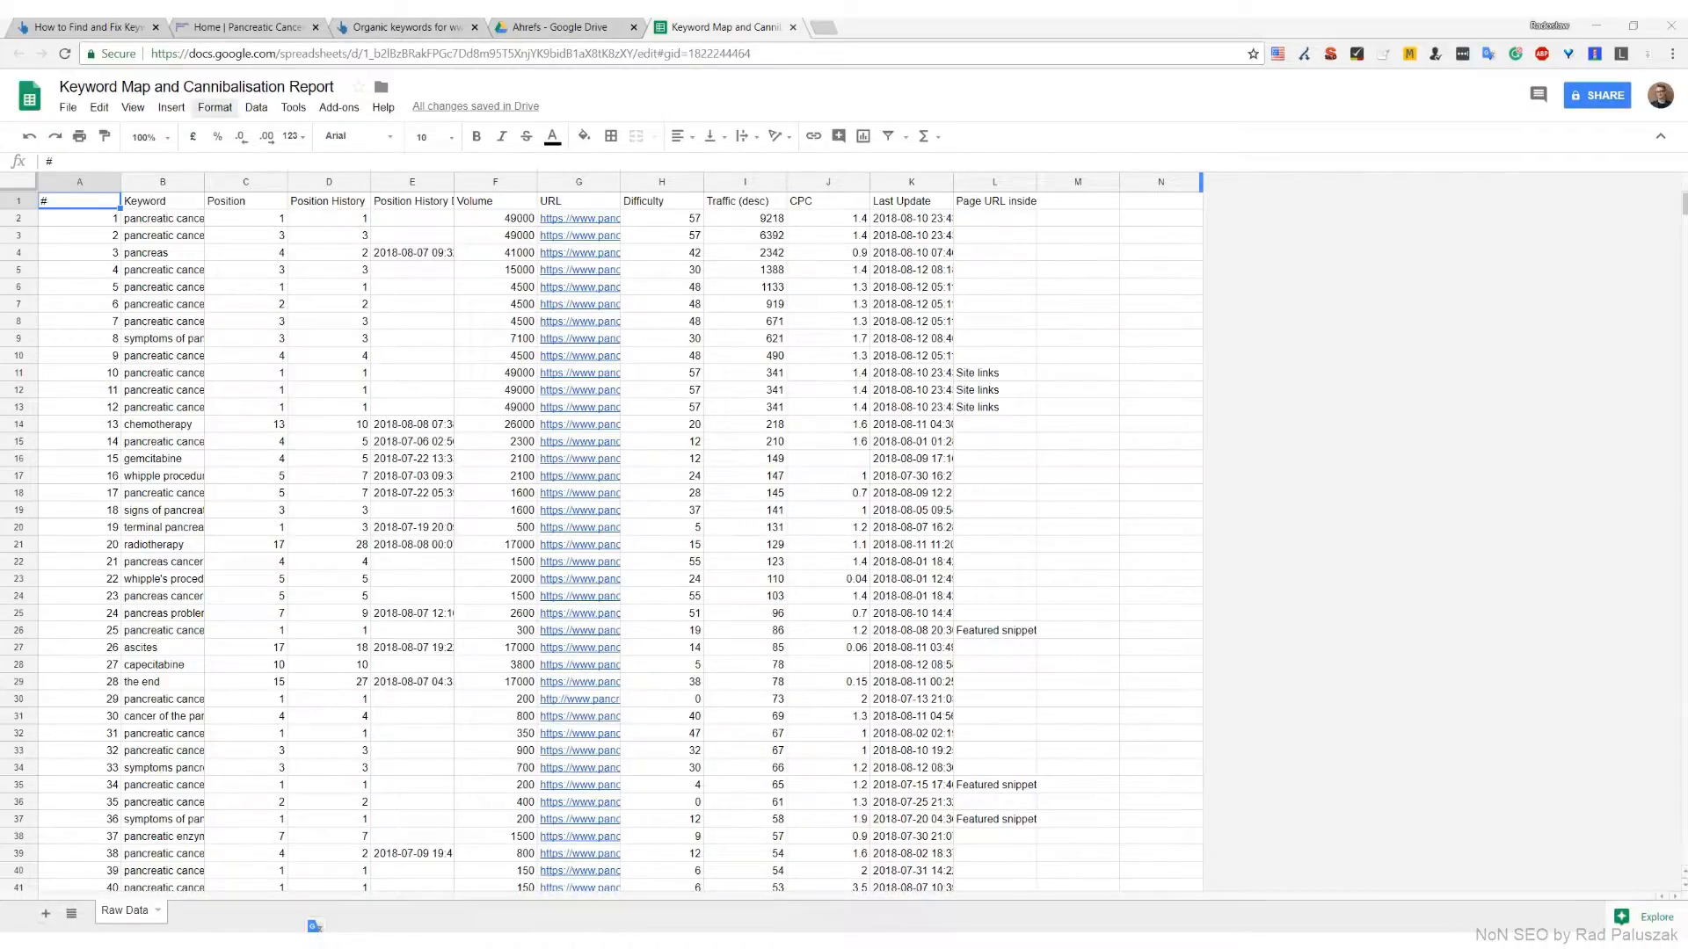
# Create a pivot table from the raw keyword data and add URL as a row field without totals
pyautogui.click(254, 109)
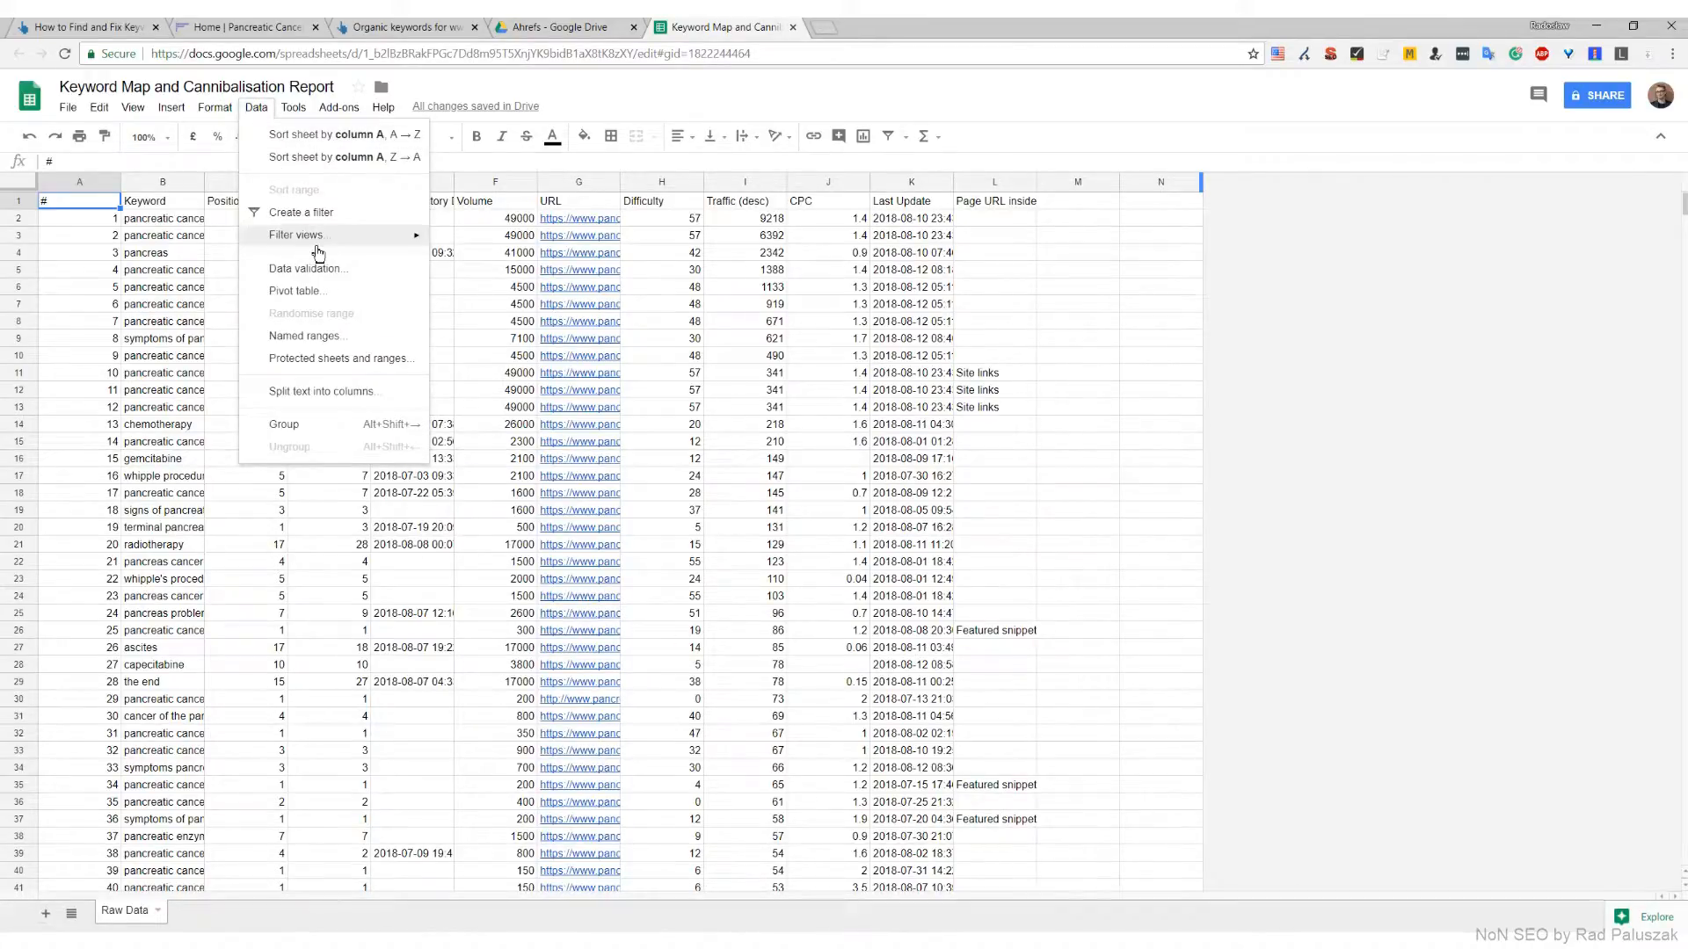
pyautogui.click(341, 295)
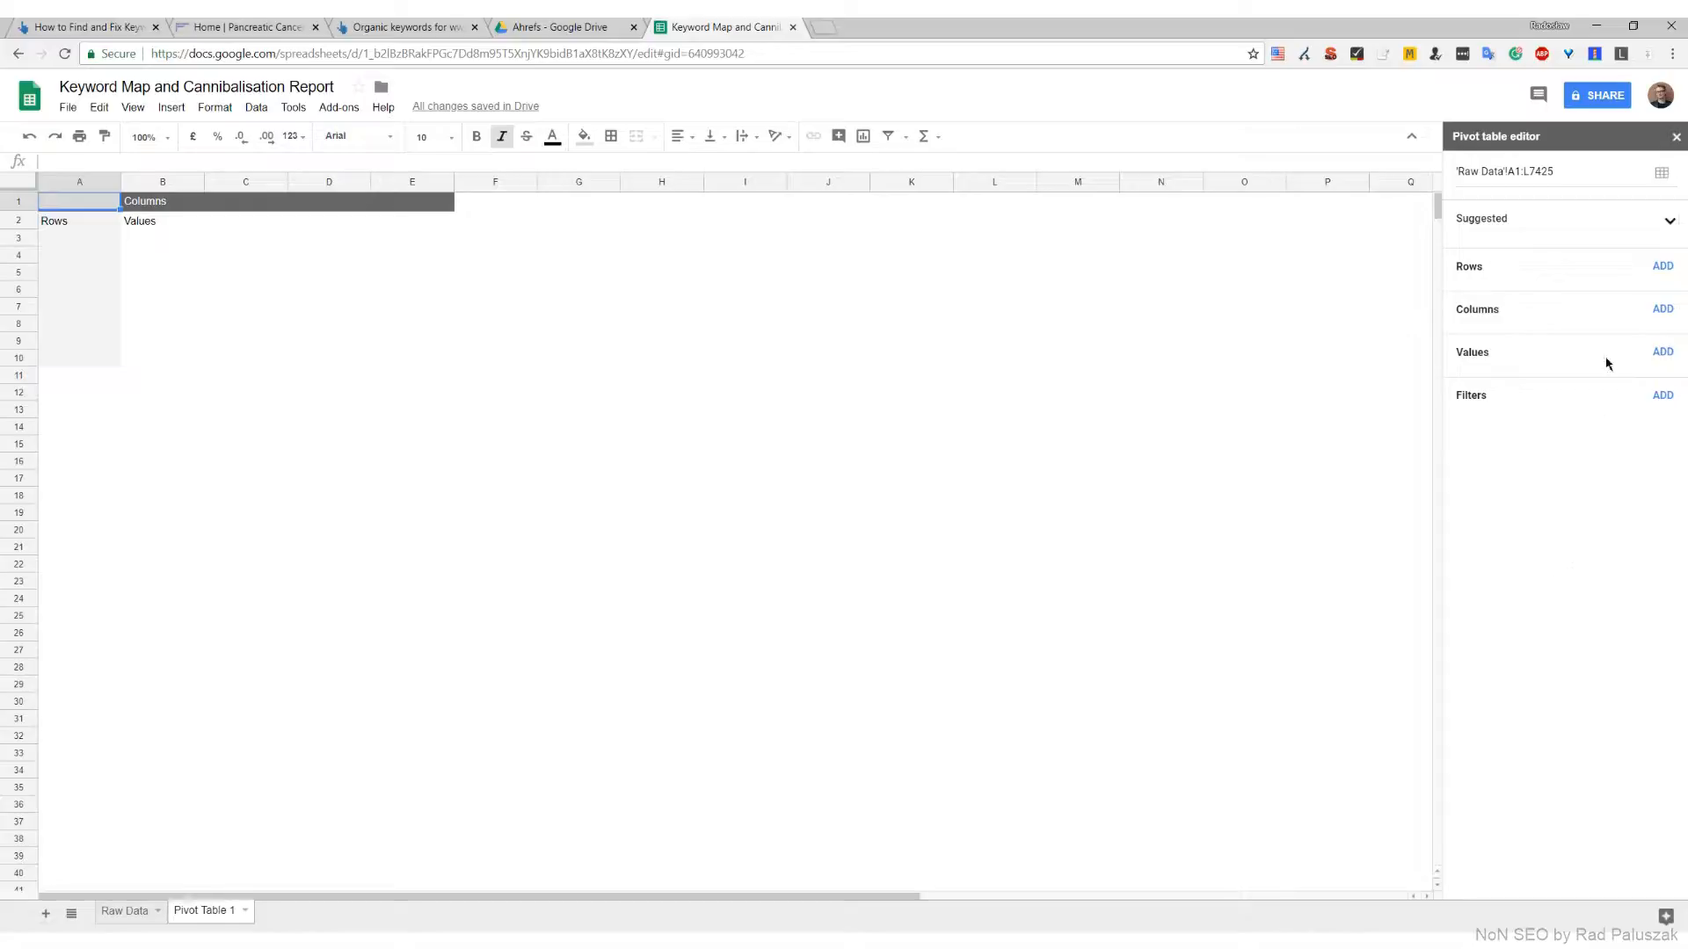
pyautogui.click(1662, 269)
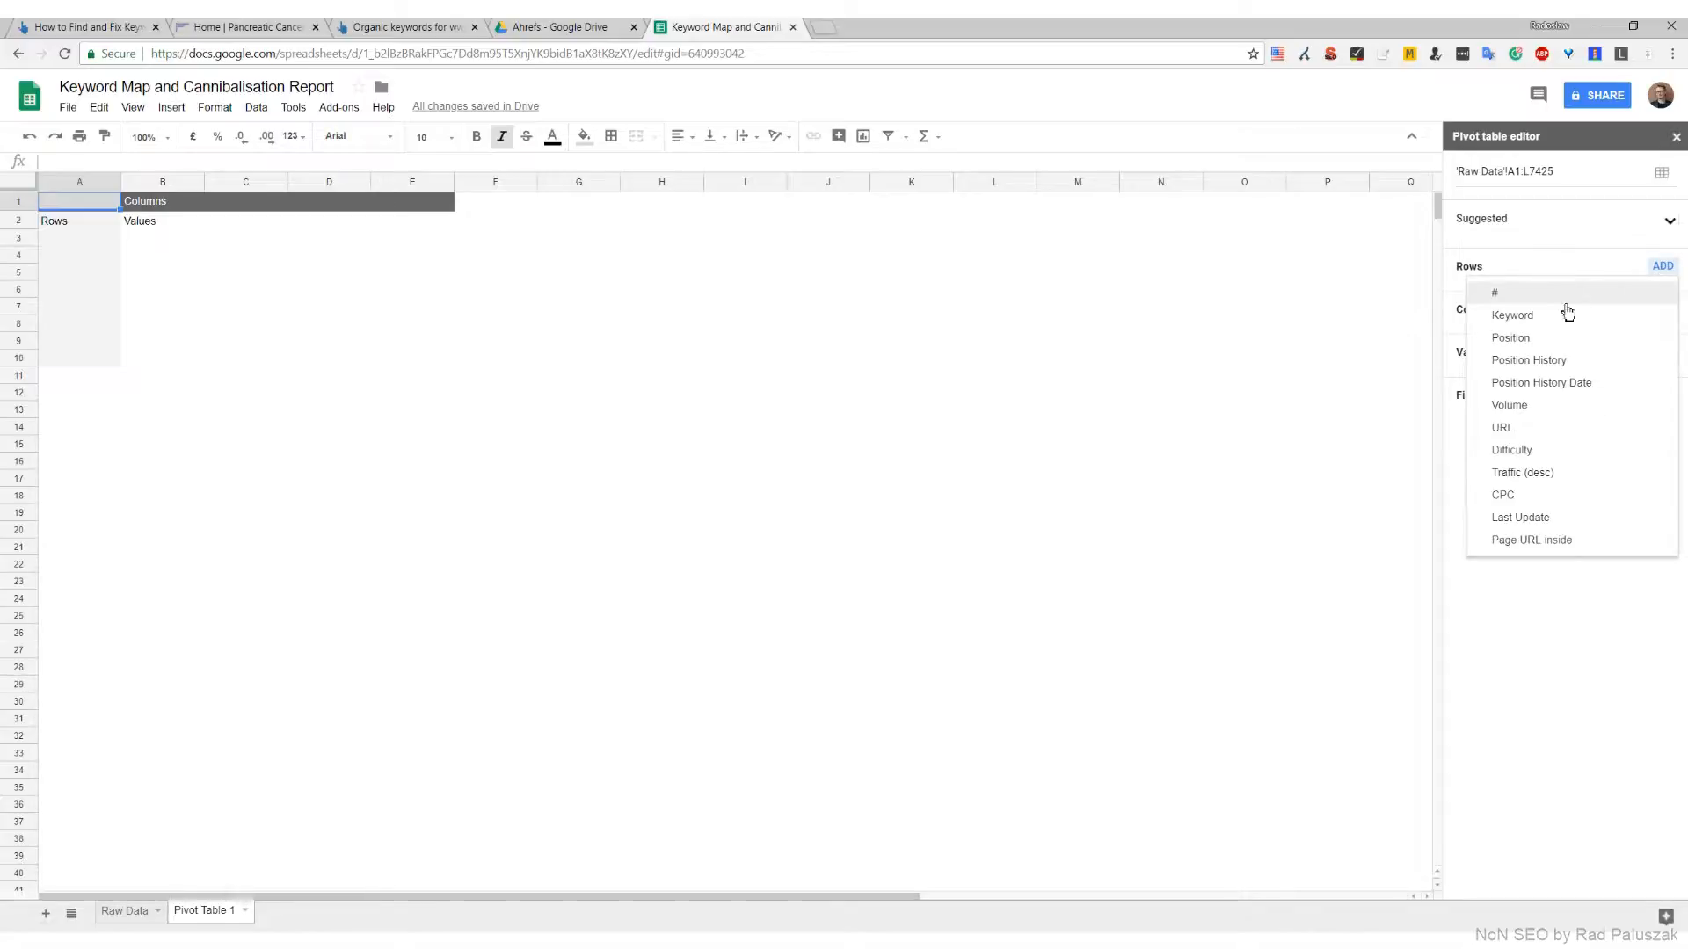
pyautogui.click(1553, 429)
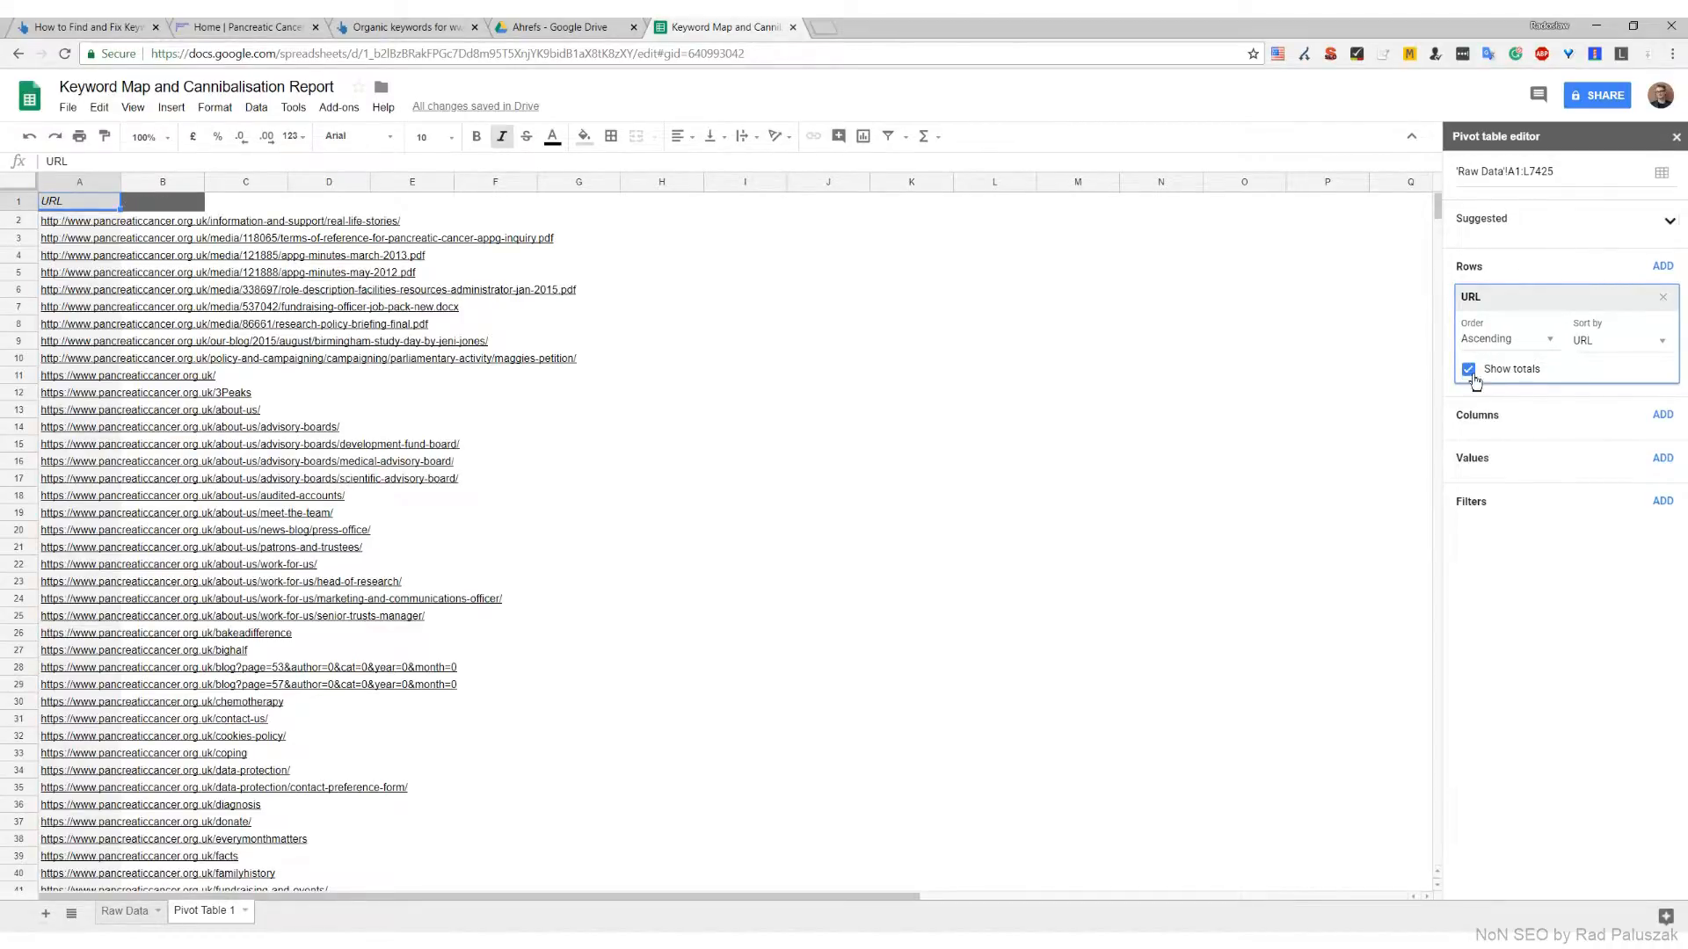
pyautogui.click(1476, 376)
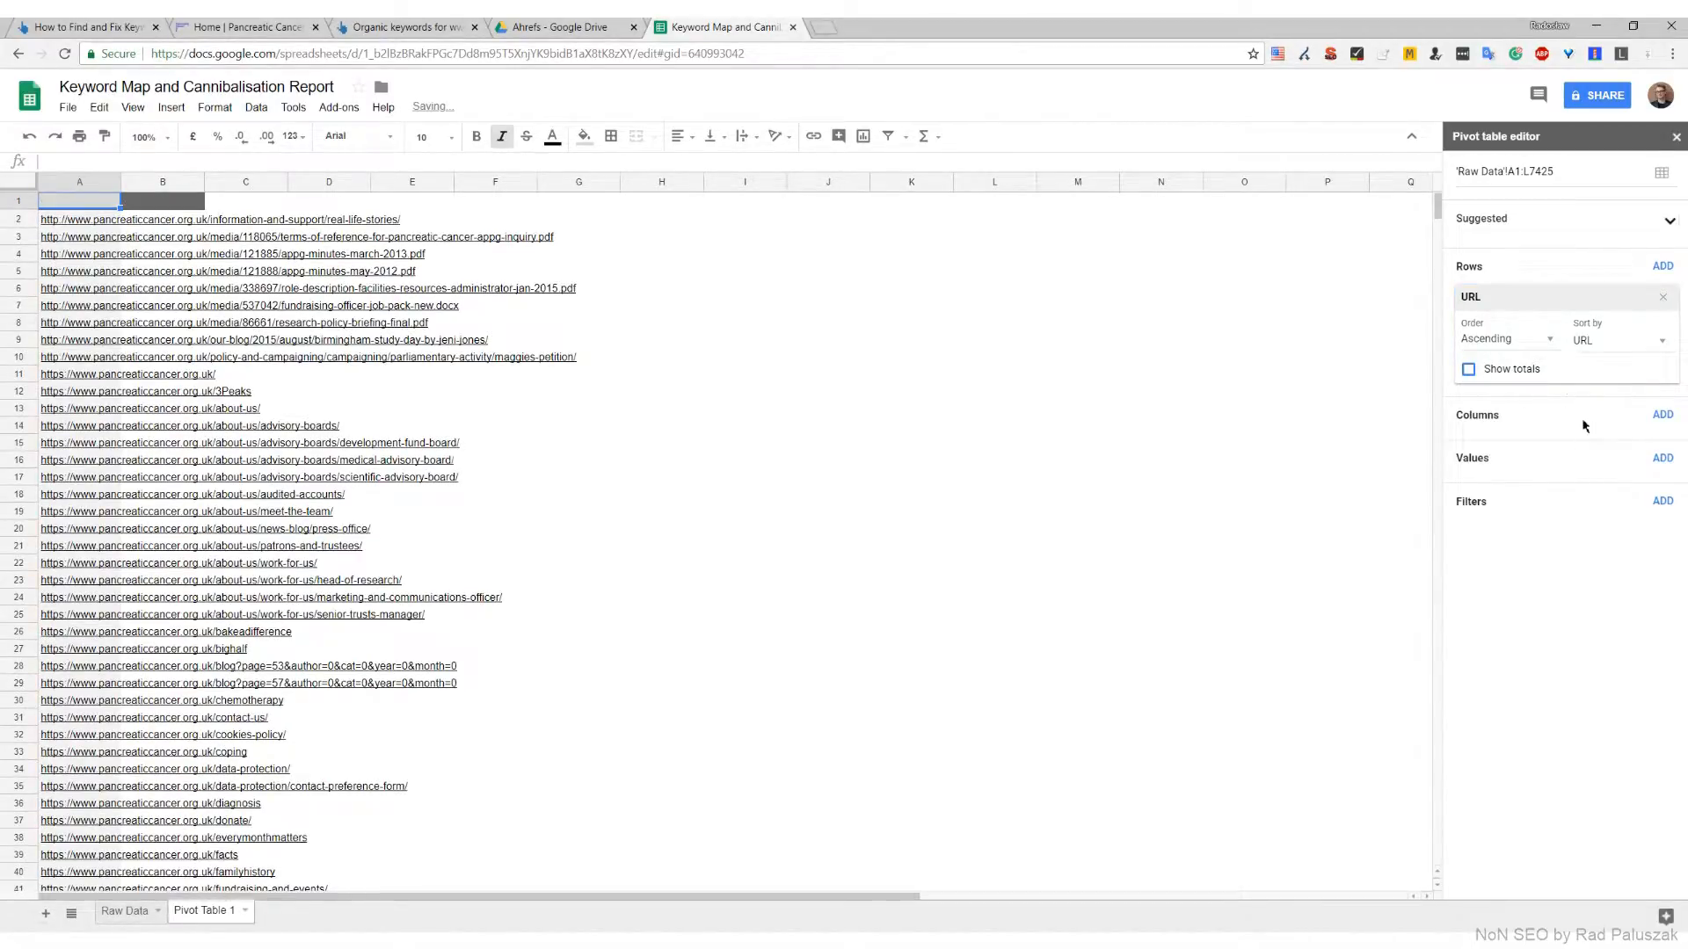
# Add Keyword as the second row field of the pivot table, without totals
pyautogui.click(1663, 271)
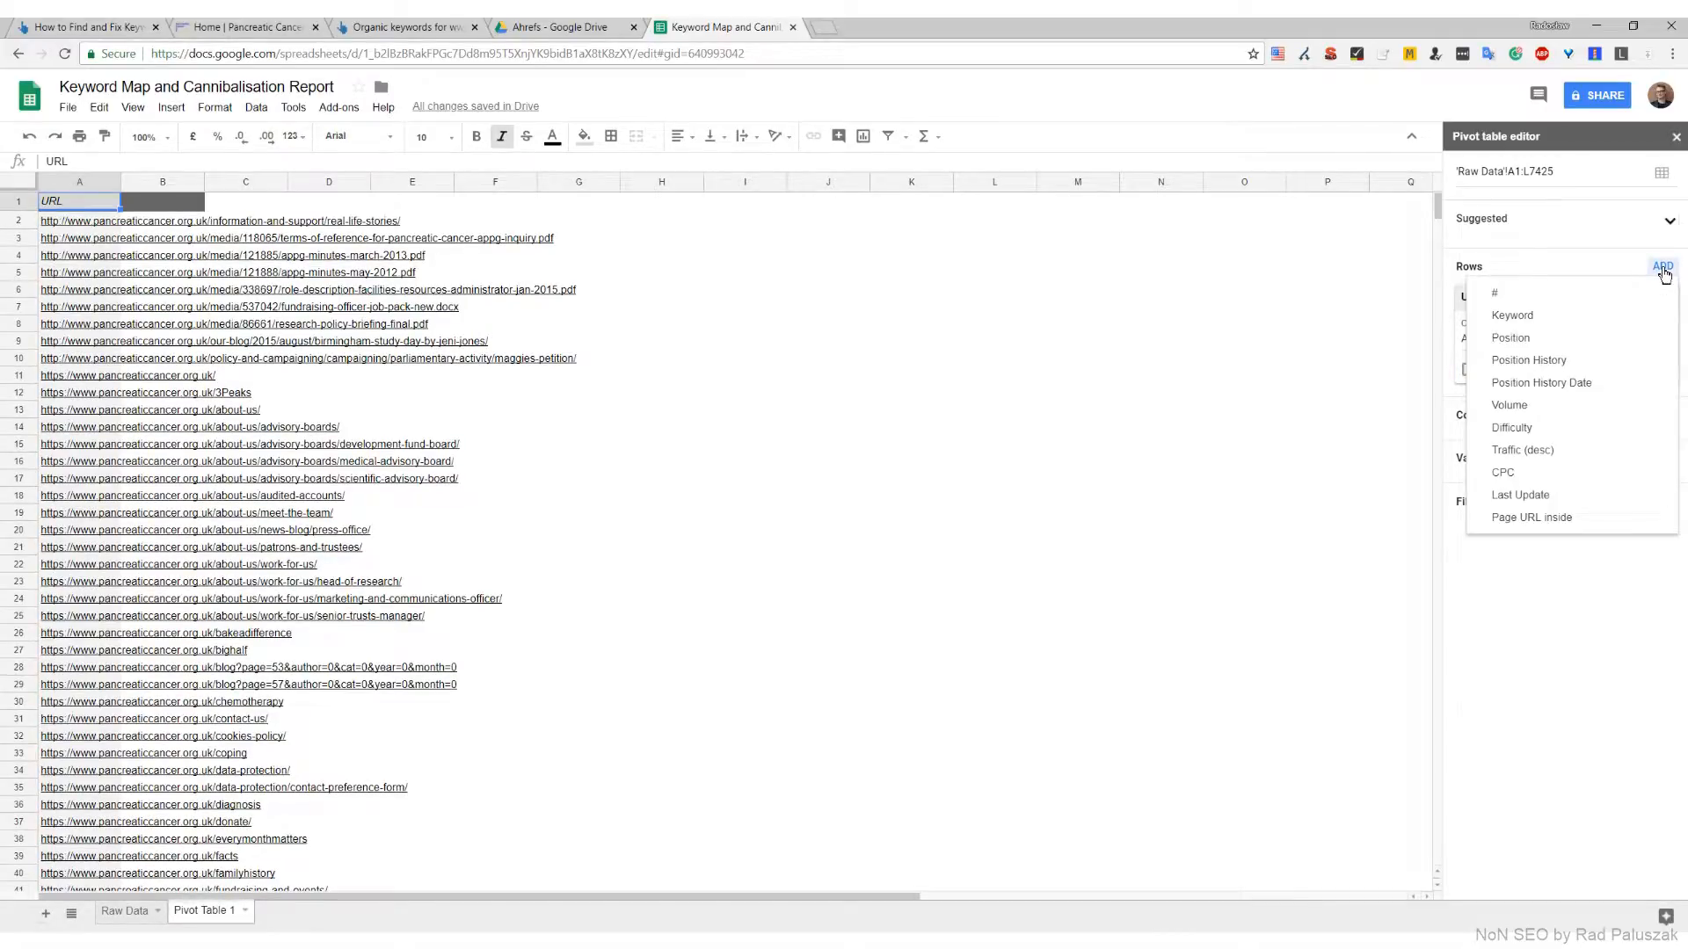
pyautogui.click(1549, 315)
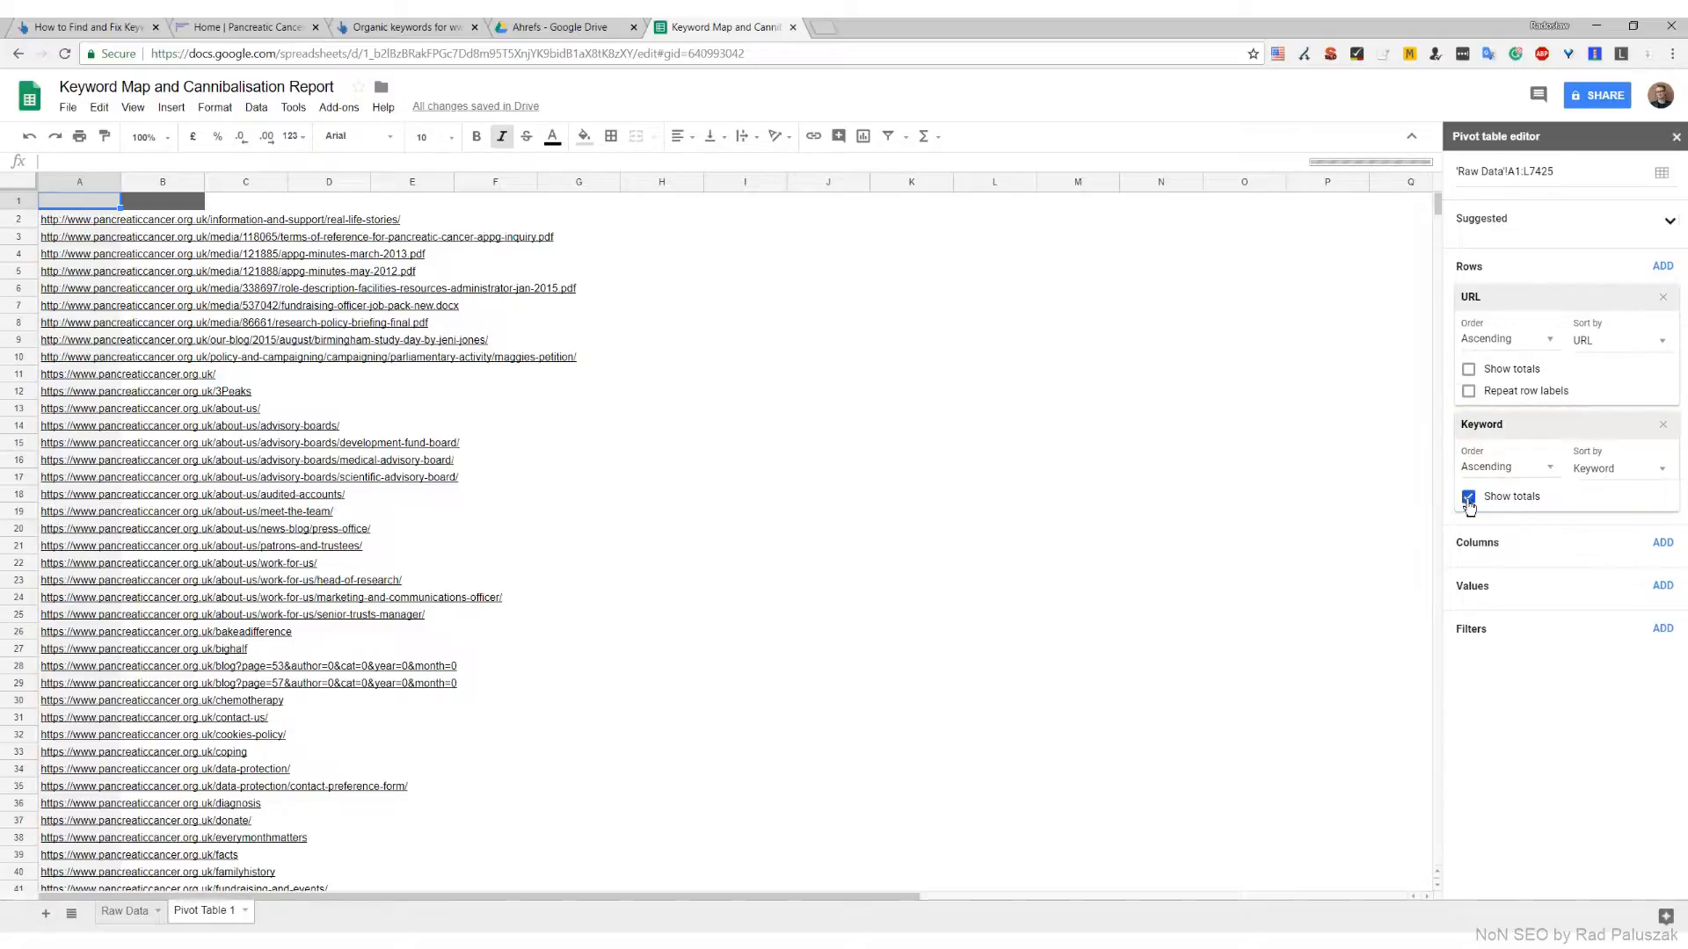
pyautogui.click(1478, 496)
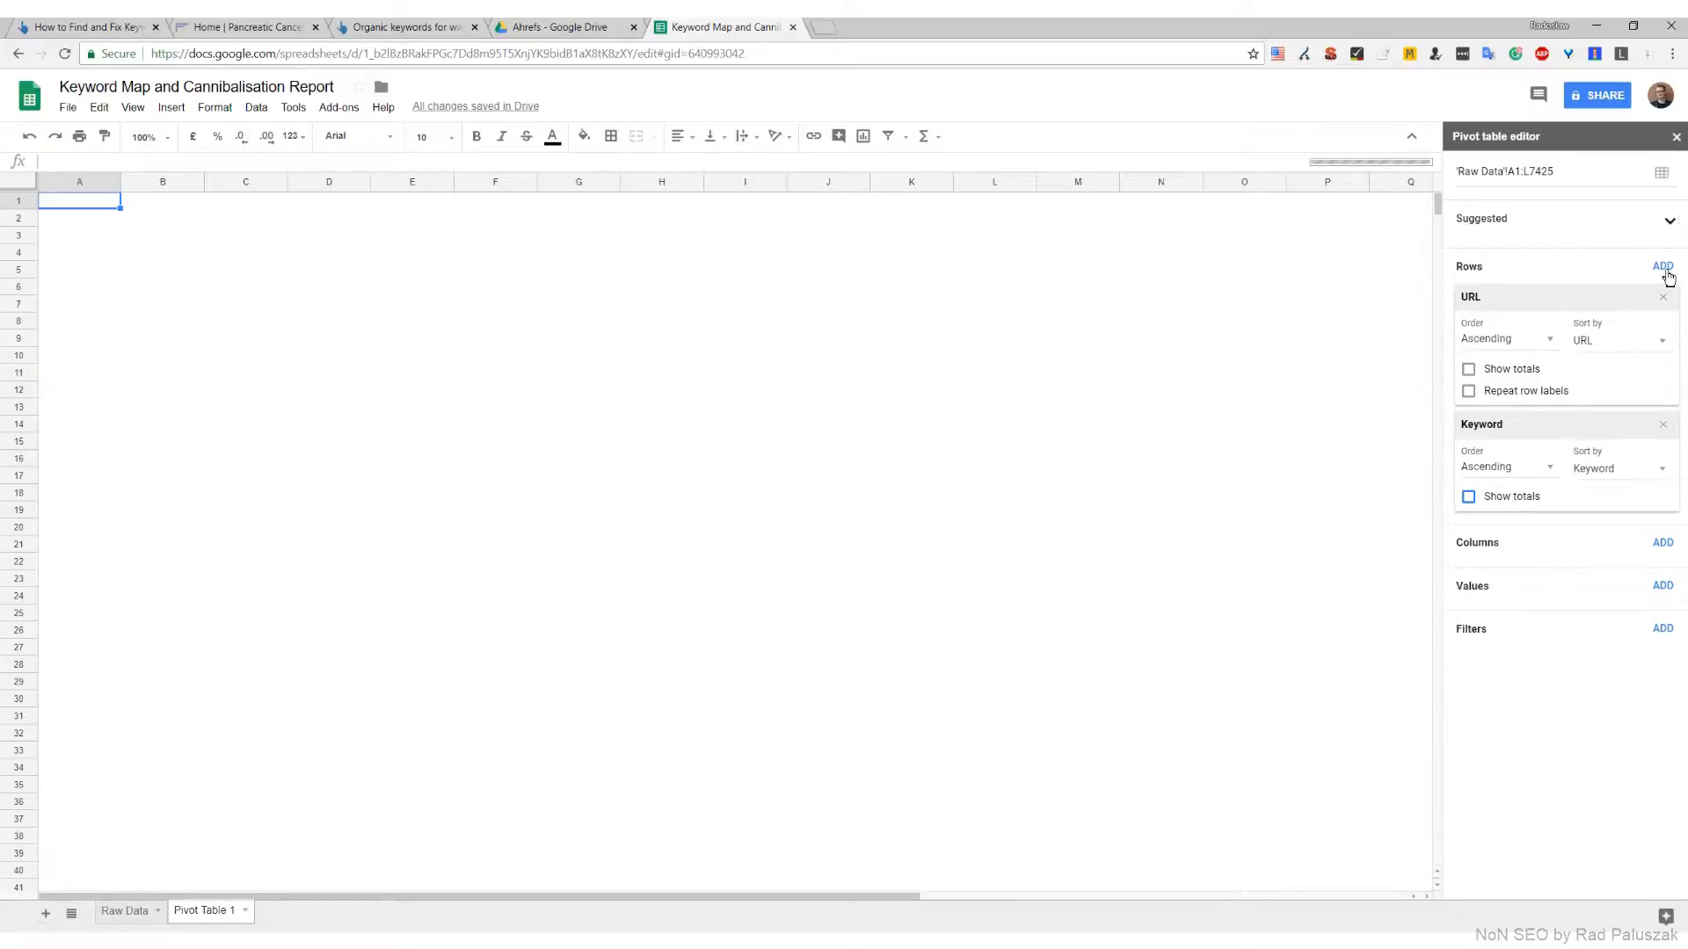
# Add Volume and Position as further row fields of the pivot table, both without totals
pyautogui.click(1662, 265)
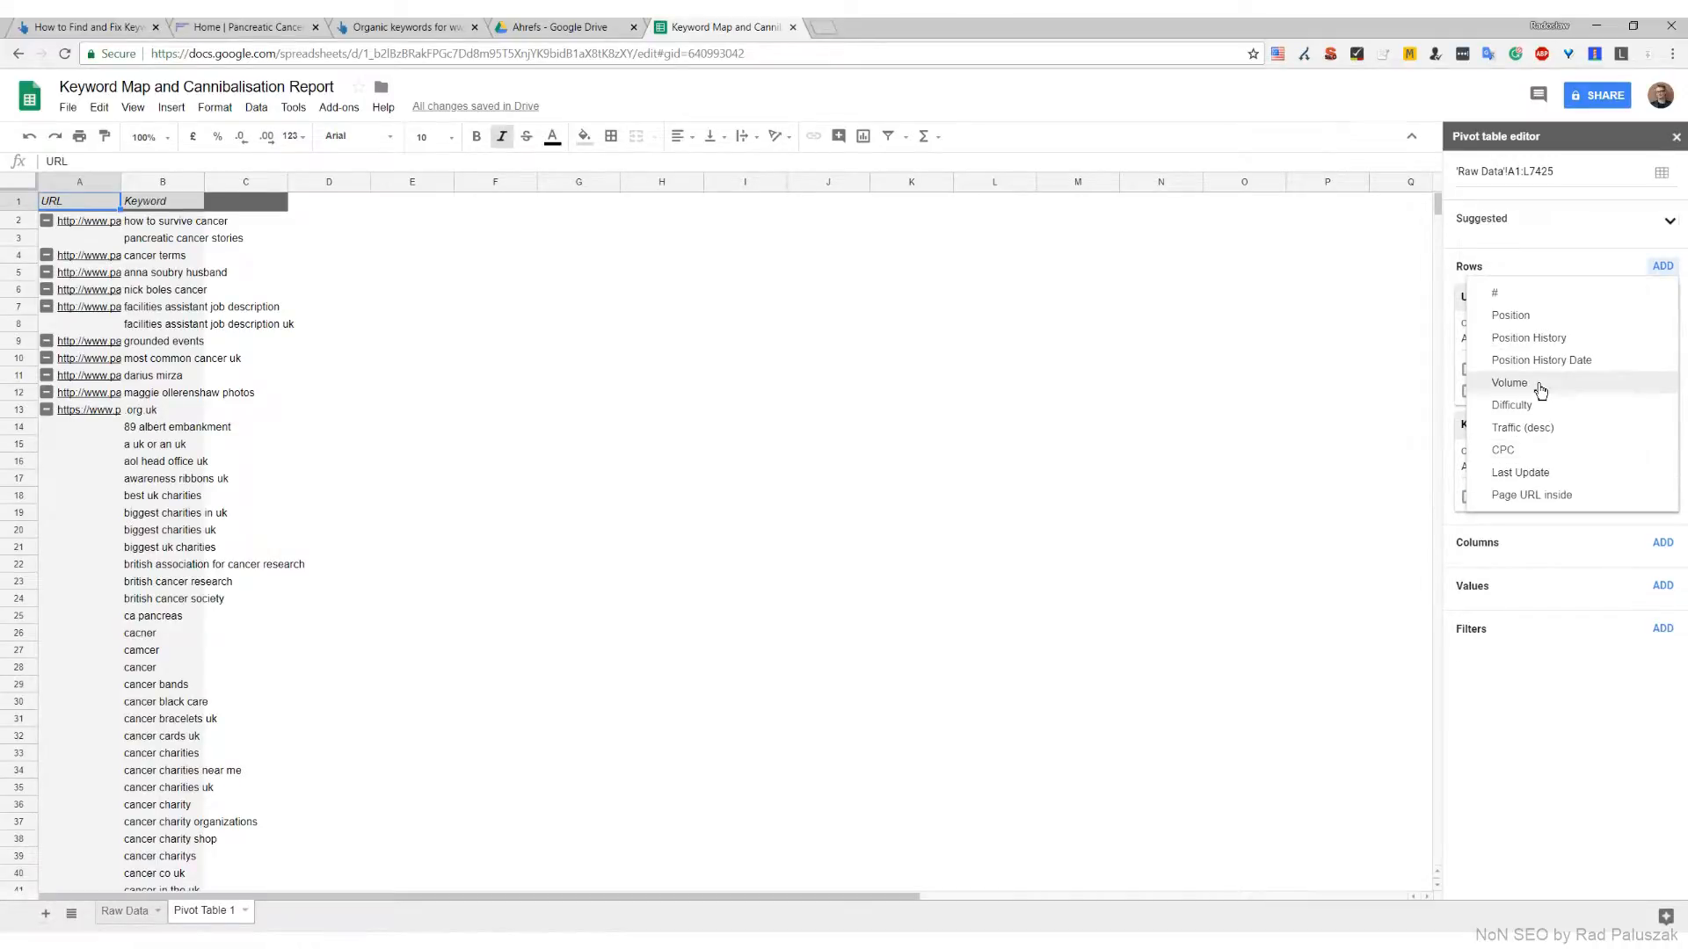
pyautogui.click(1541, 391)
pyautogui.click(1663, 268)
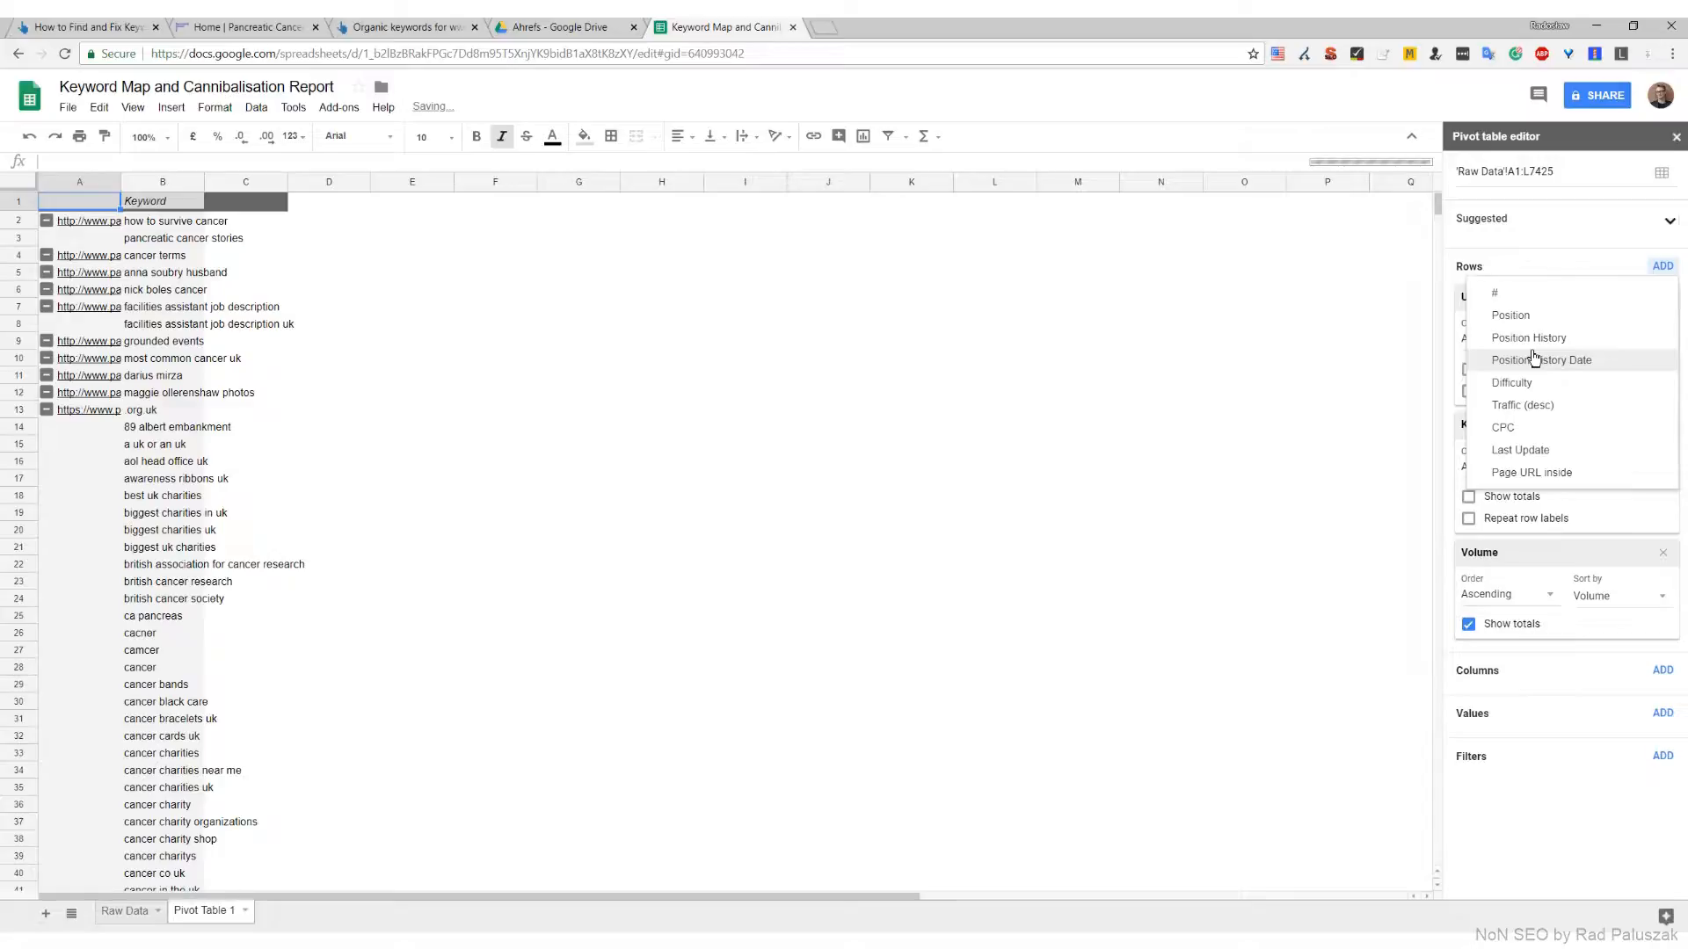
pyautogui.click(1532, 319)
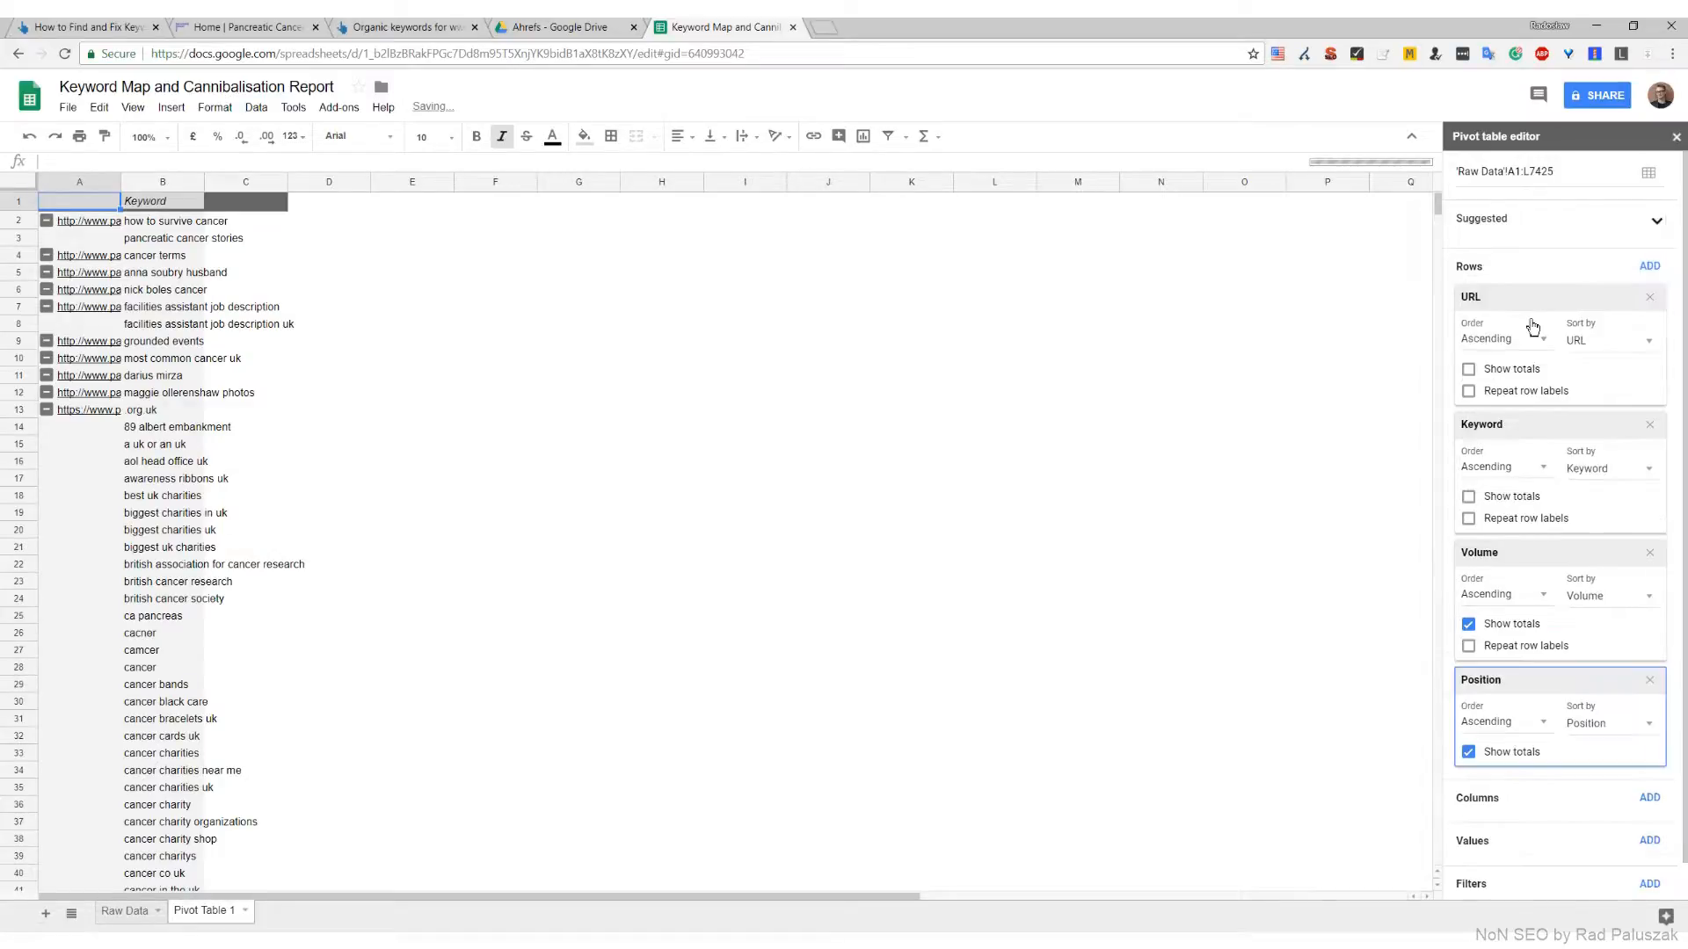
pyautogui.click(1468, 625)
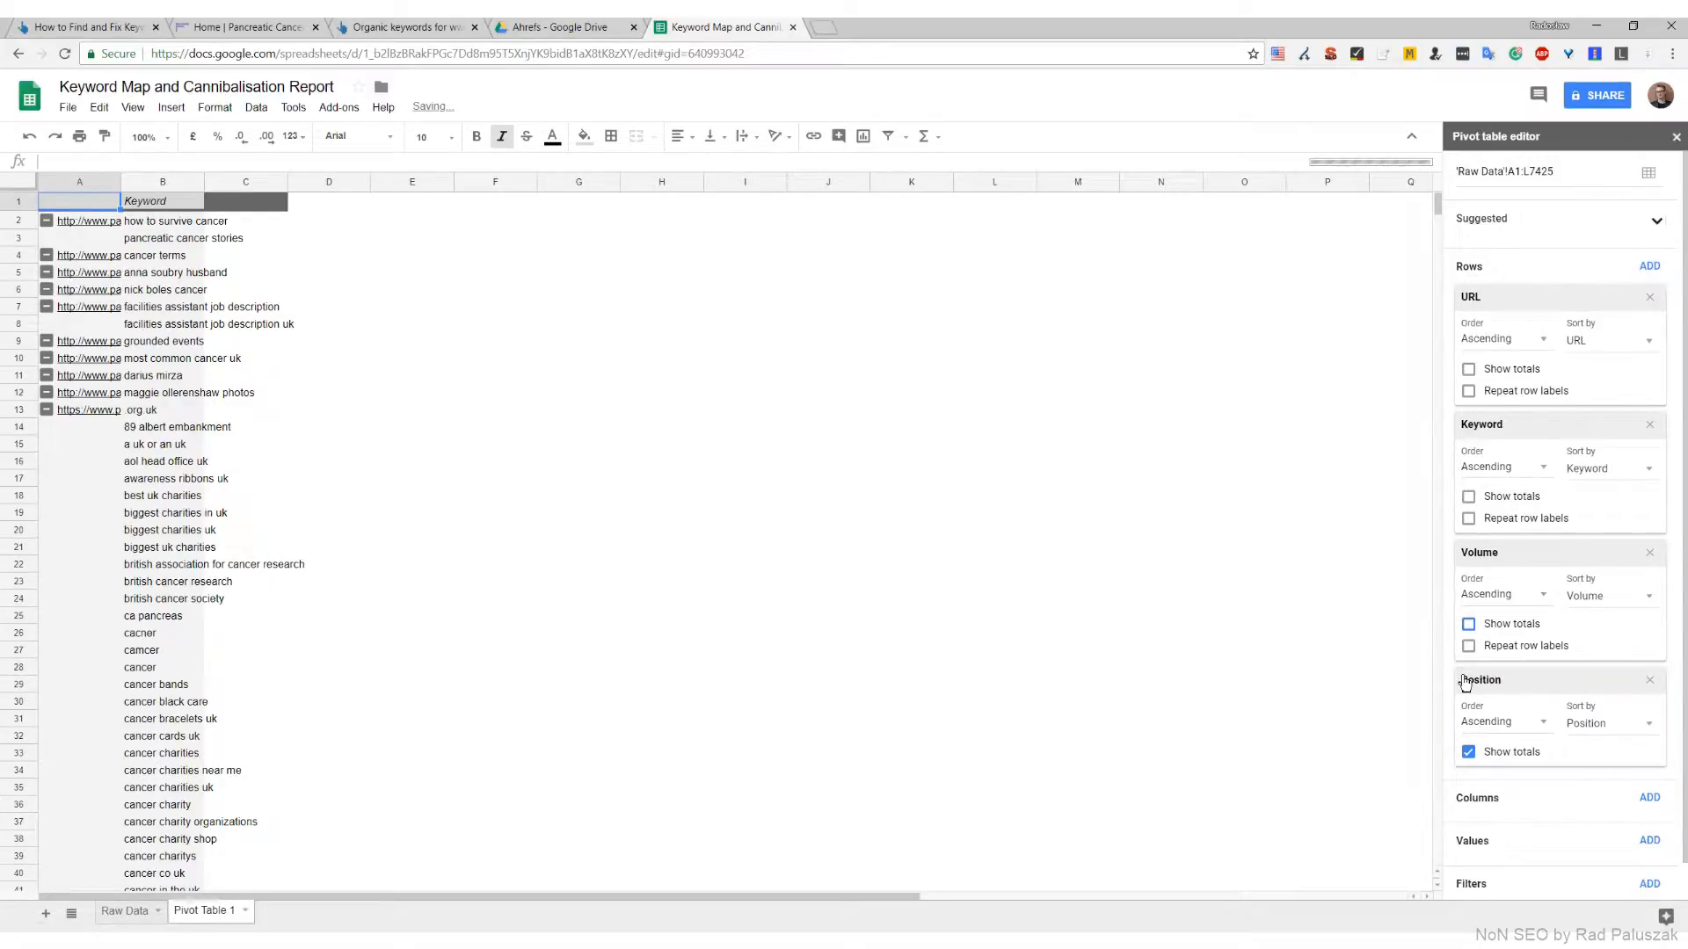
pyautogui.click(1468, 752)
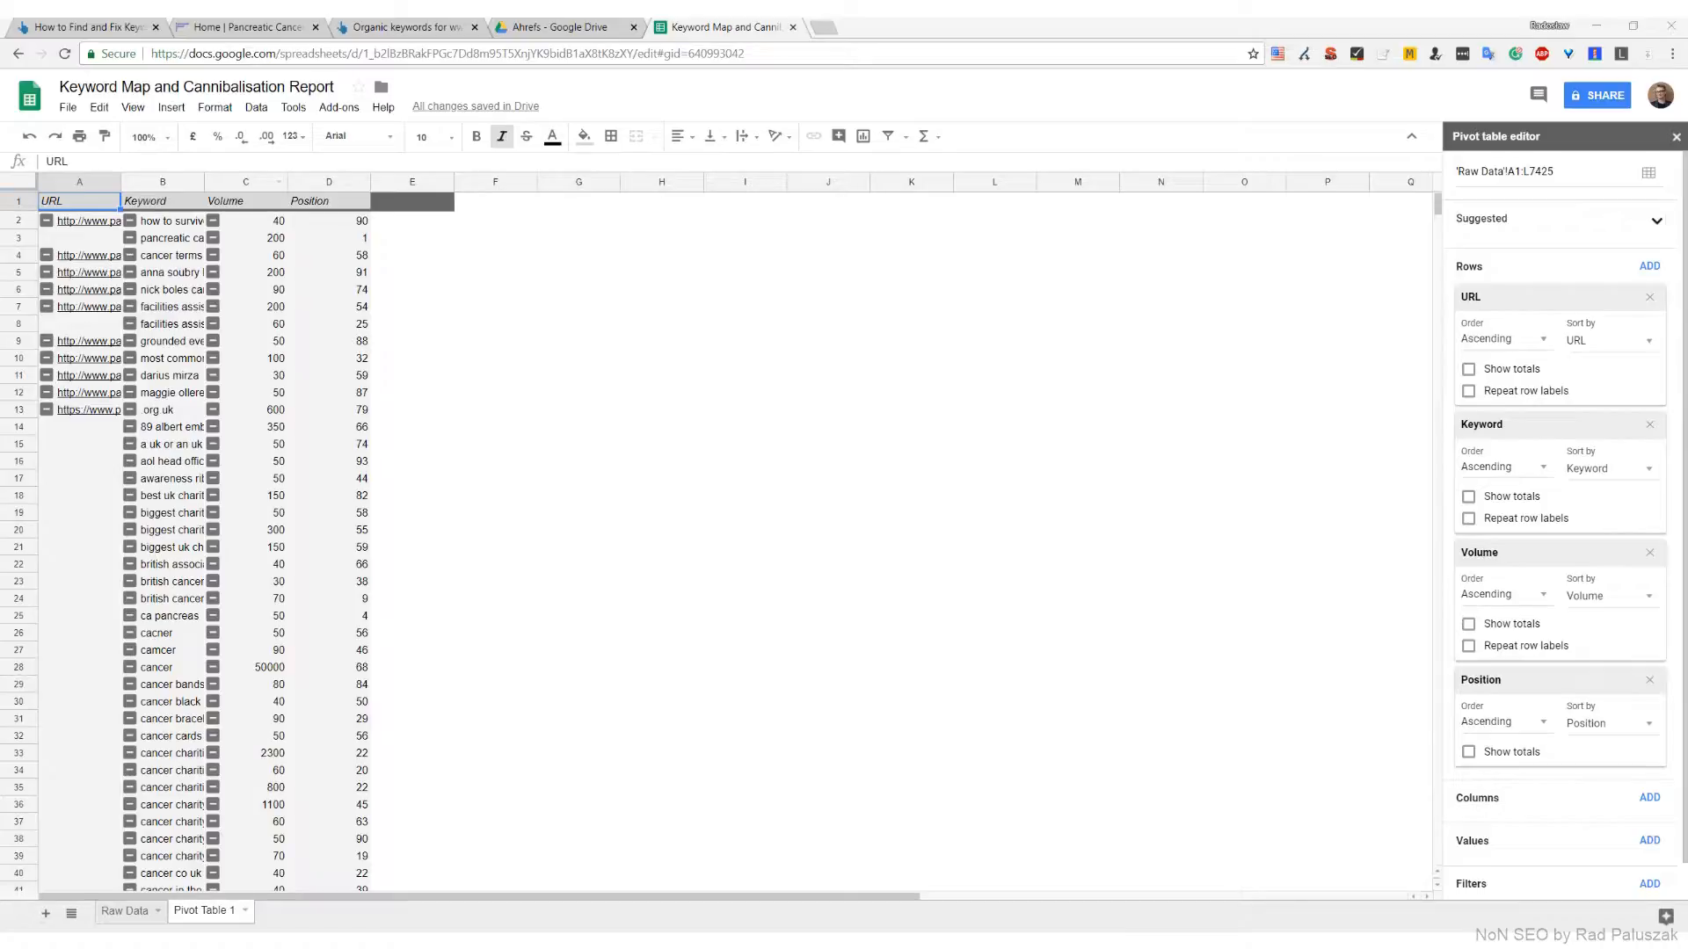
# Resize the pivot table columns so the full URLs and keywords fit, with narrower Volume and Position columns
pyautogui.moveTo(121, 181); pyautogui.dragTo(1218, 181)
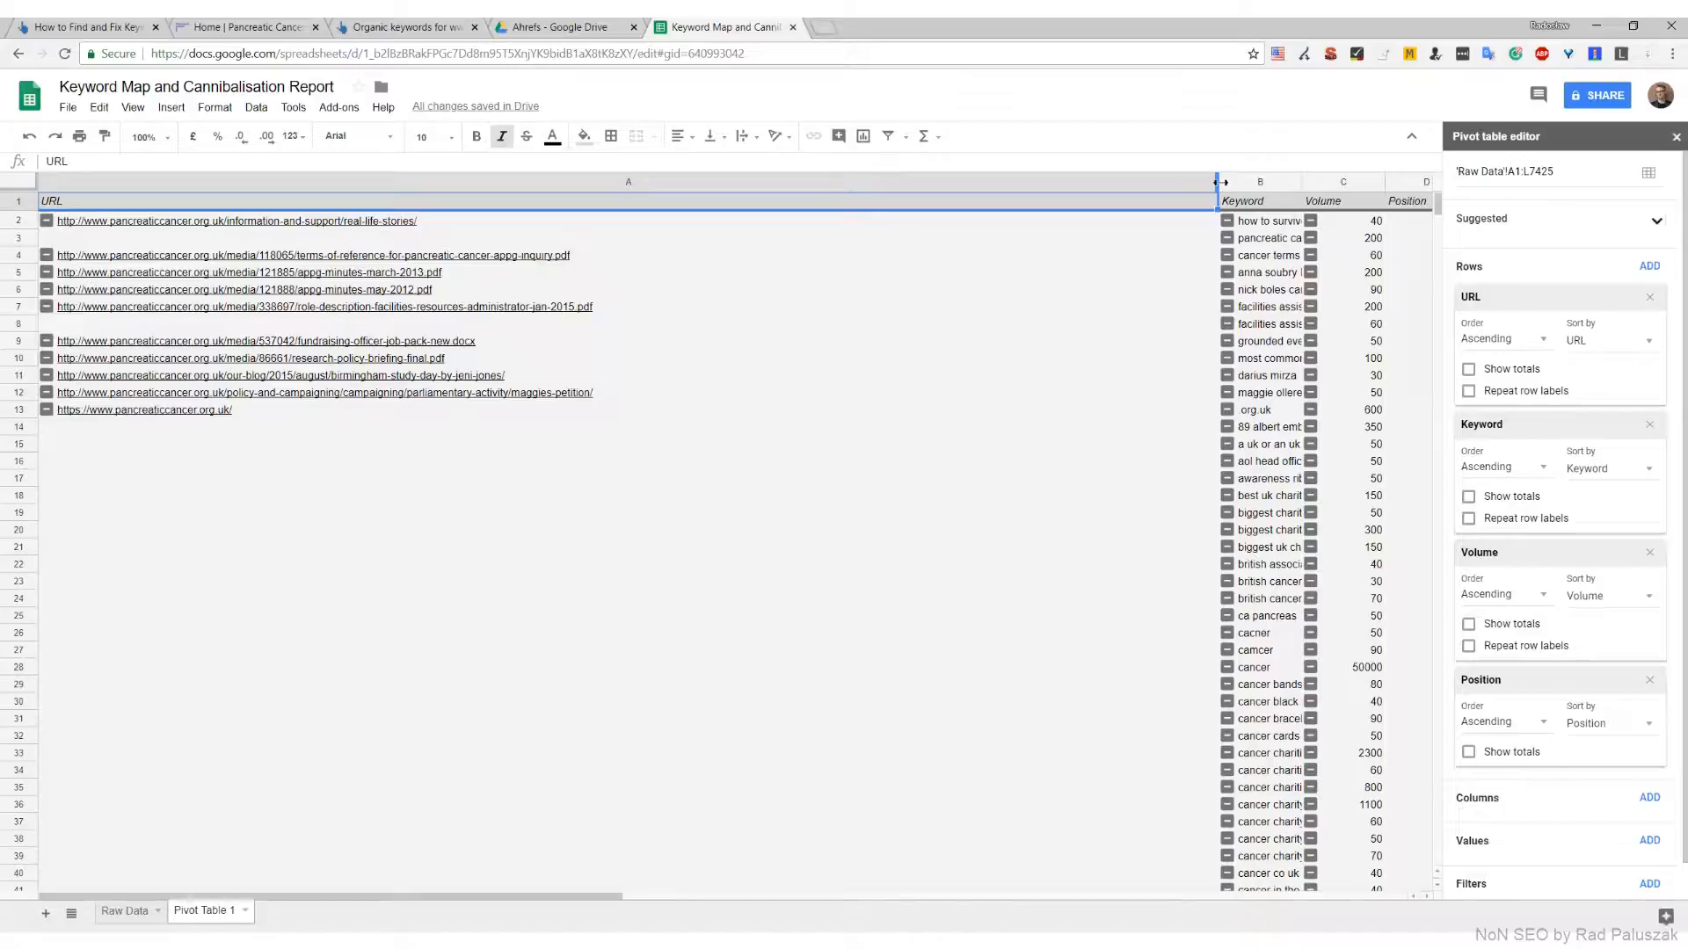
pyautogui.moveTo(1218, 181); pyautogui.dragTo(837, 187)
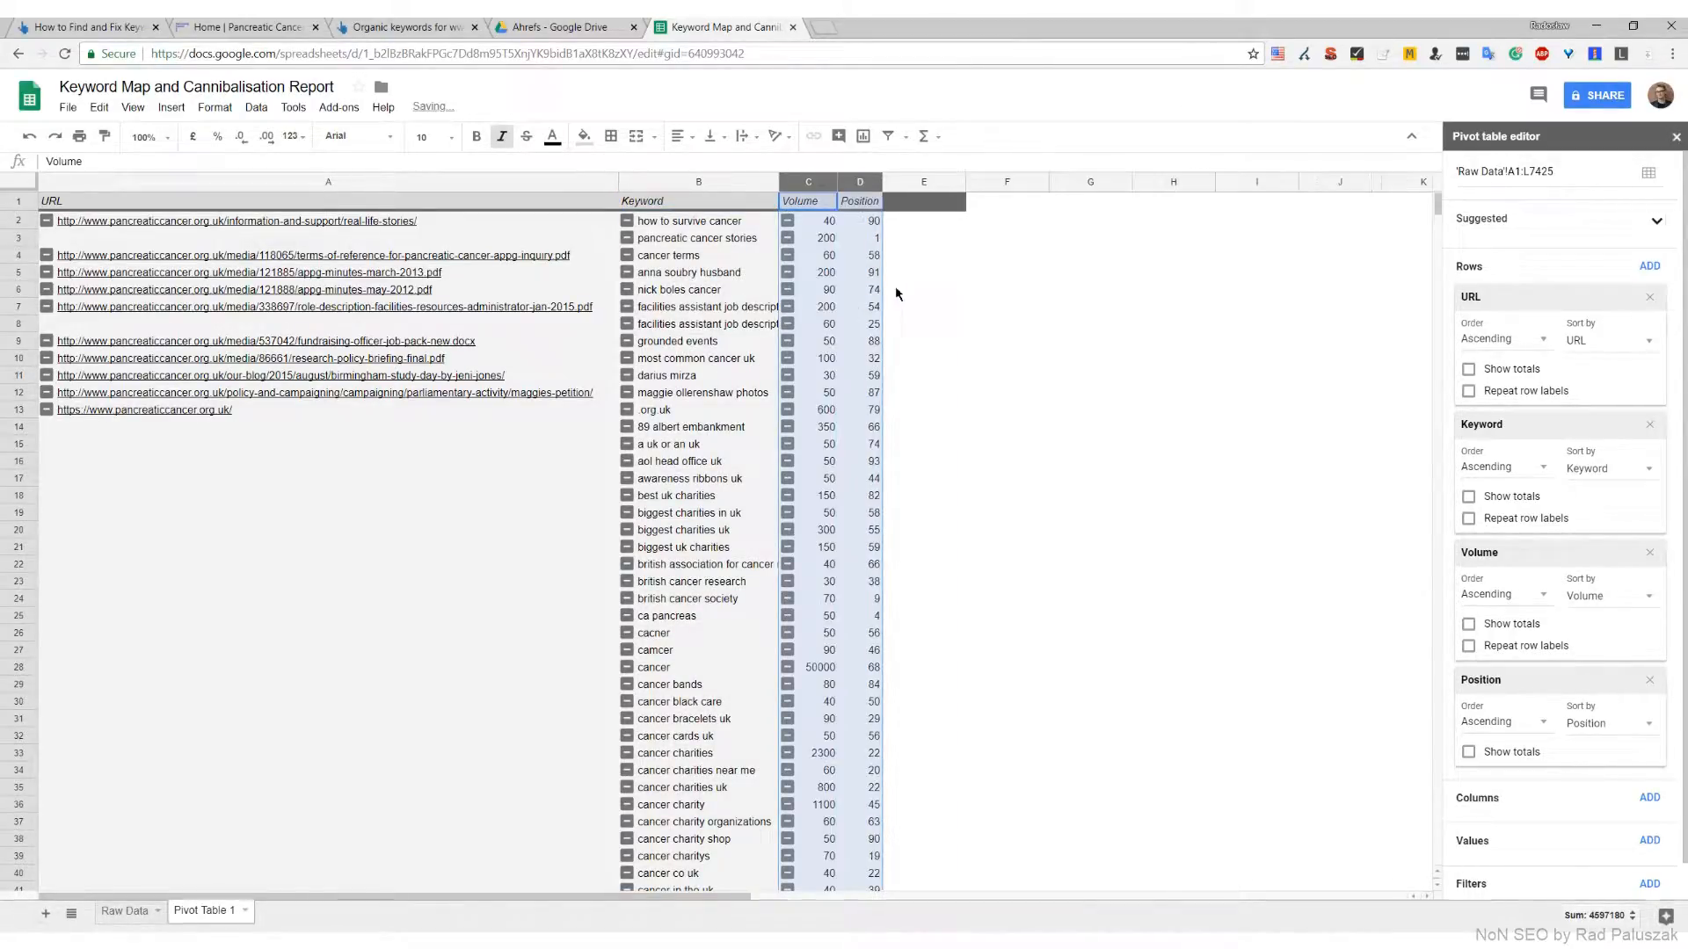
# Centre-align the Volume and Position columns of the pivot table
pyautogui.click(681, 136)
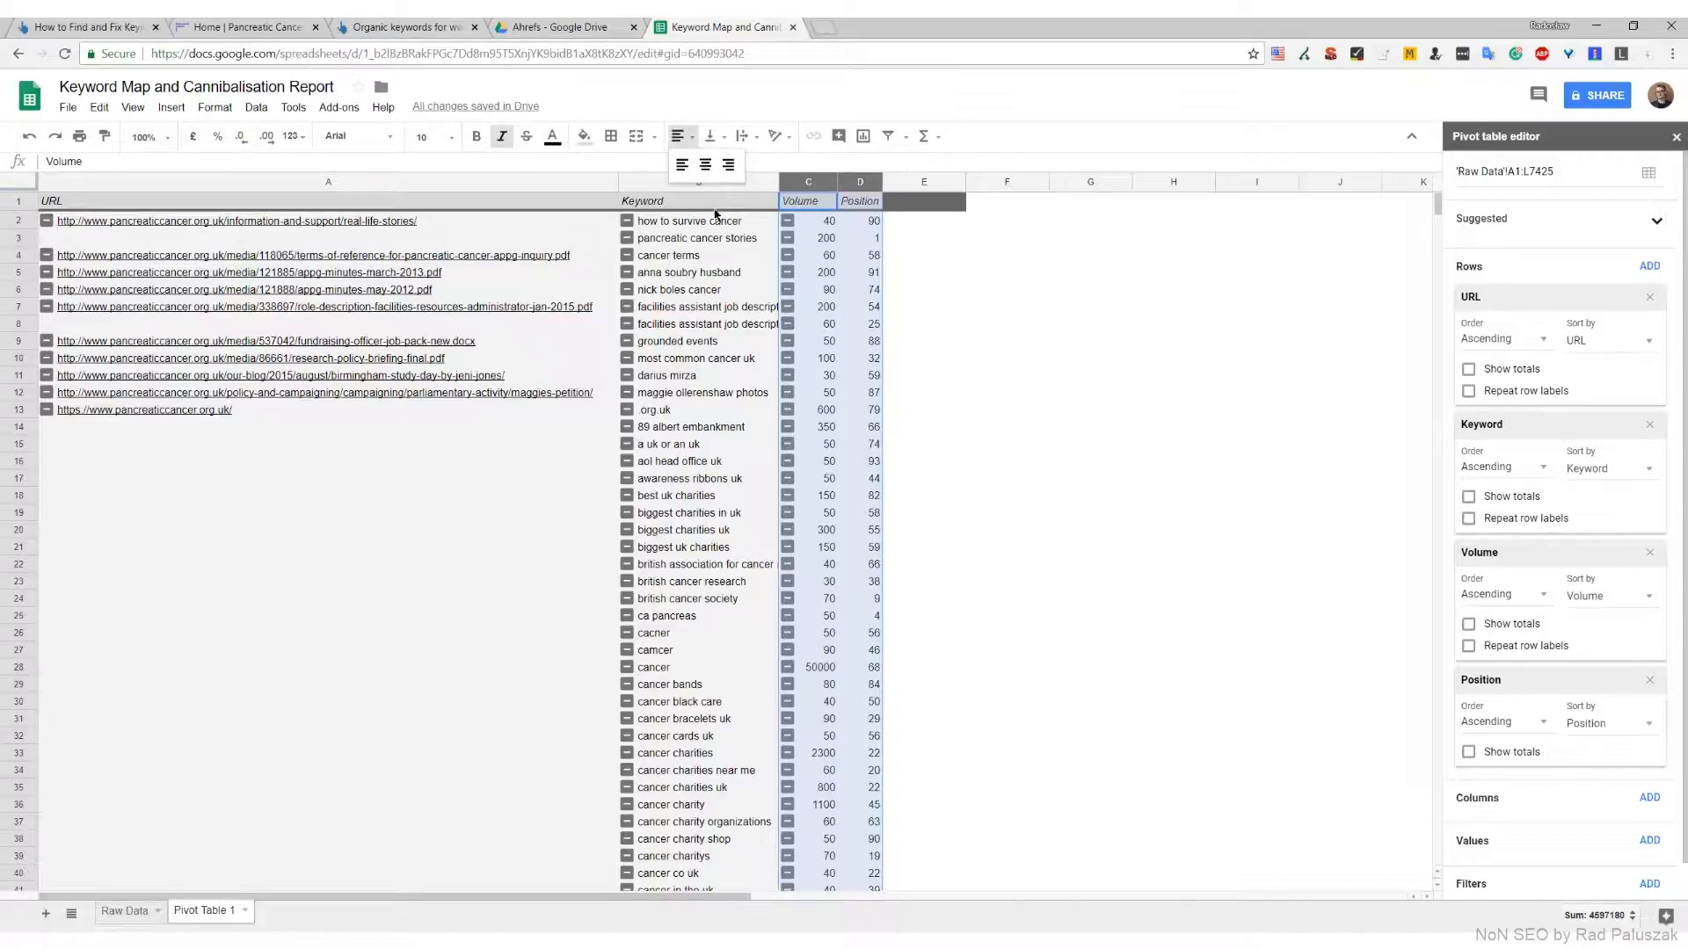
pyautogui.click(705, 165)
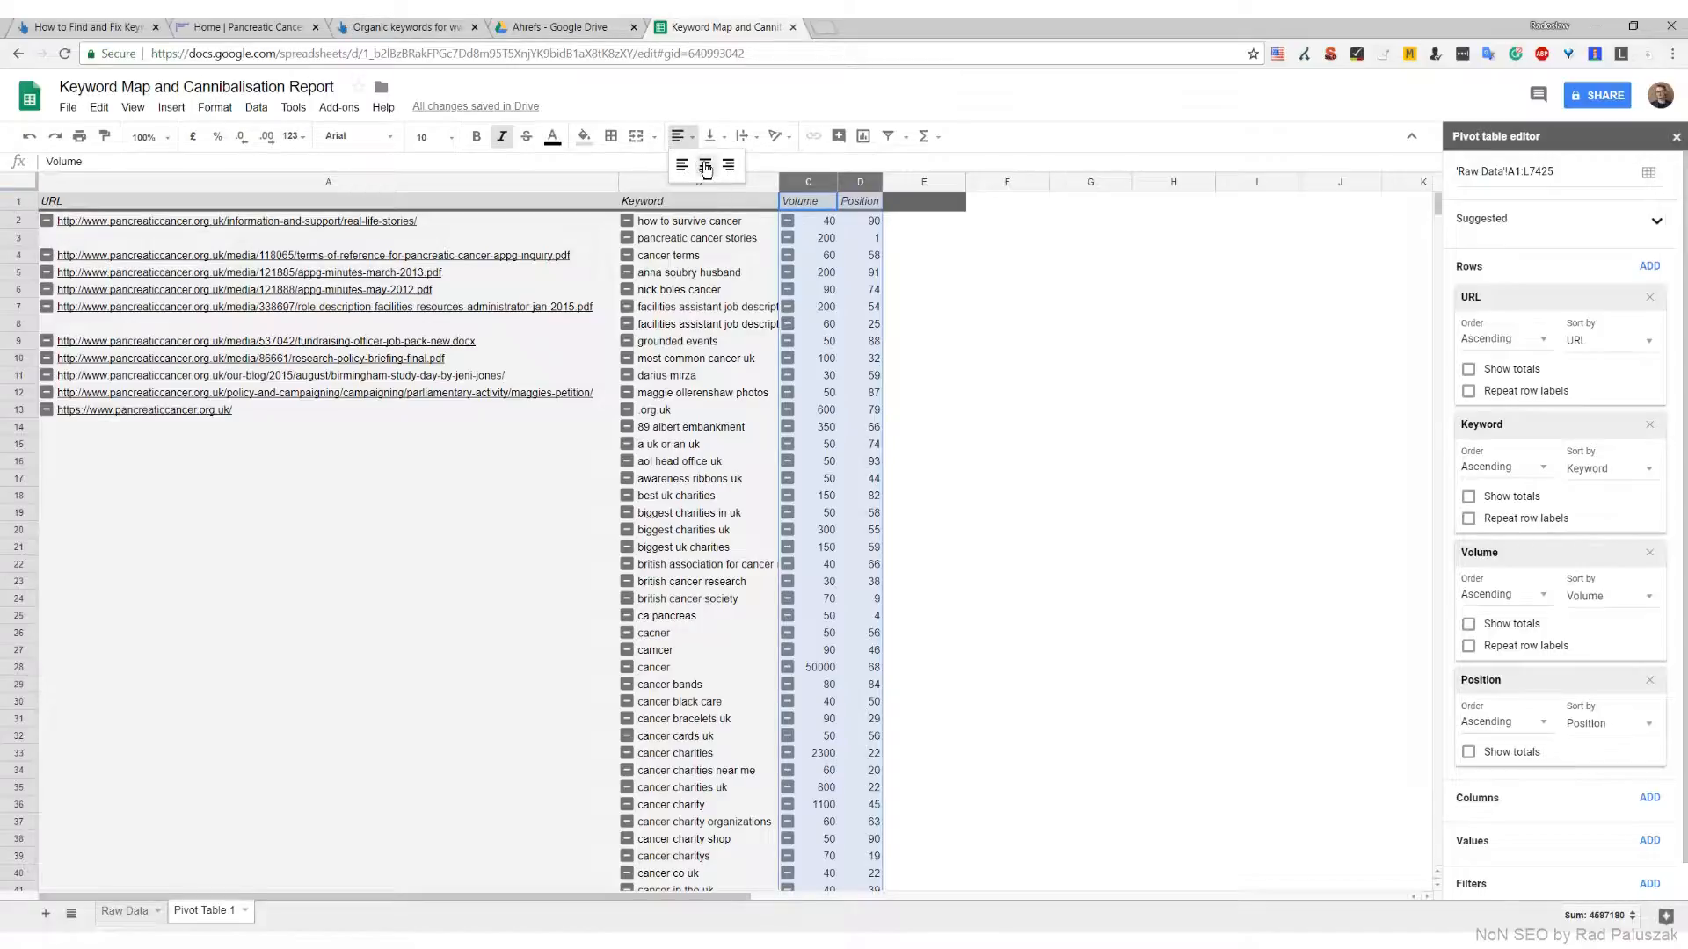
pyautogui.click(1013, 209)
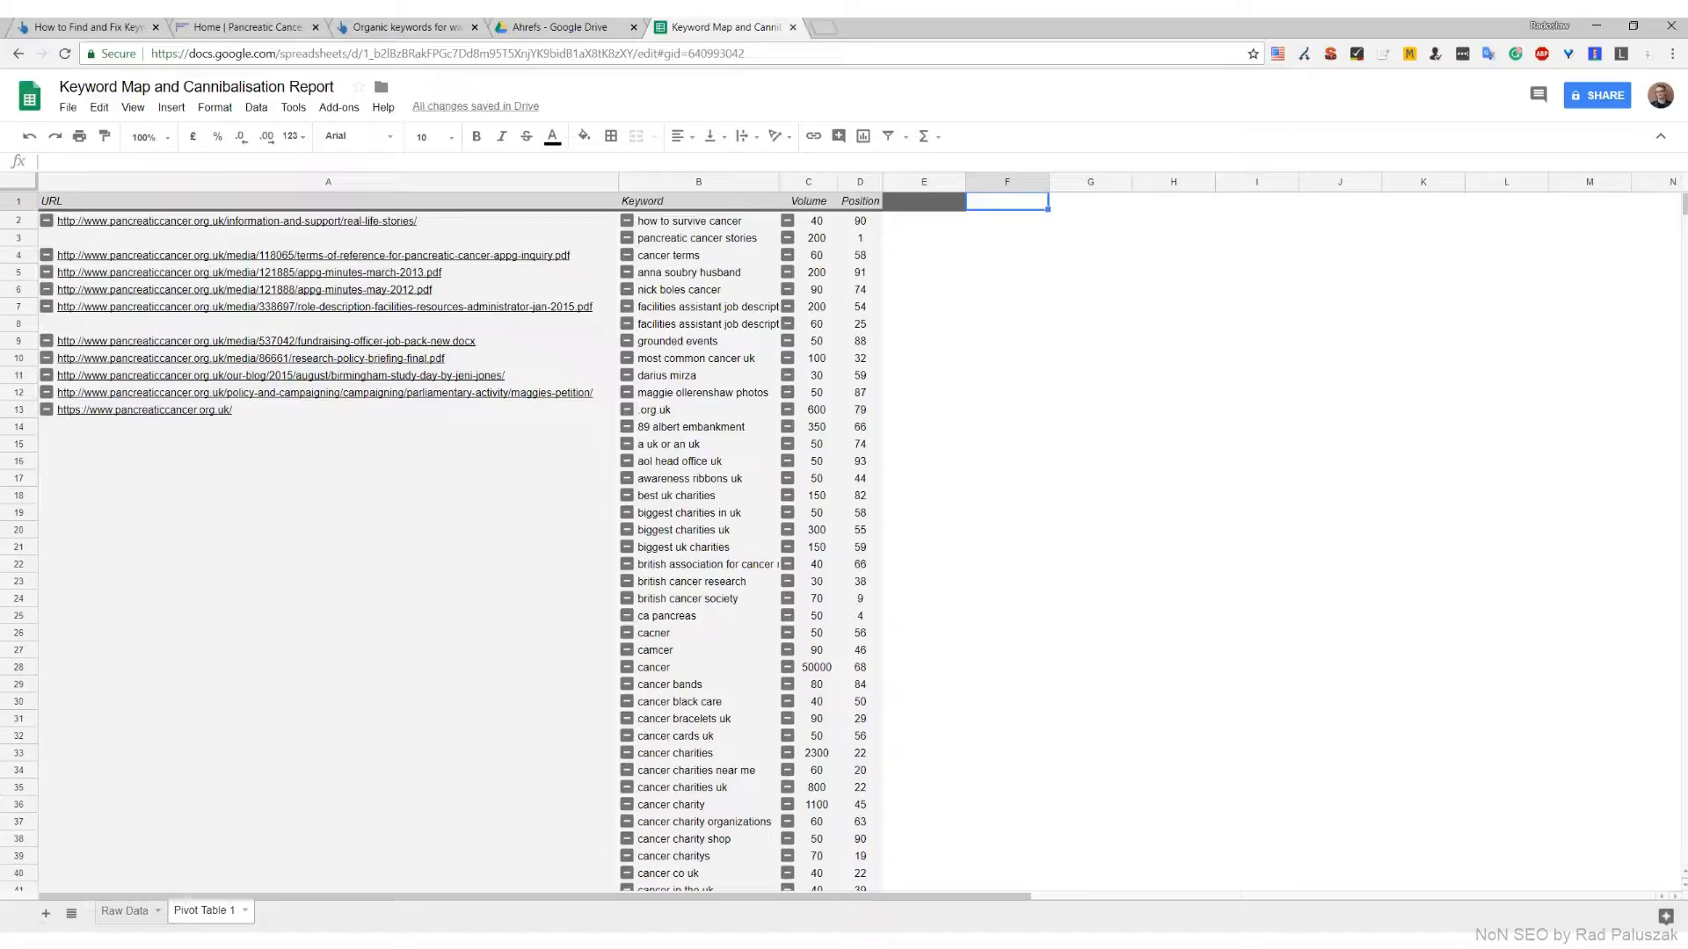
# Rename the pivot table sheet as Keyword Map
pyautogui.doubleClick(211, 914)
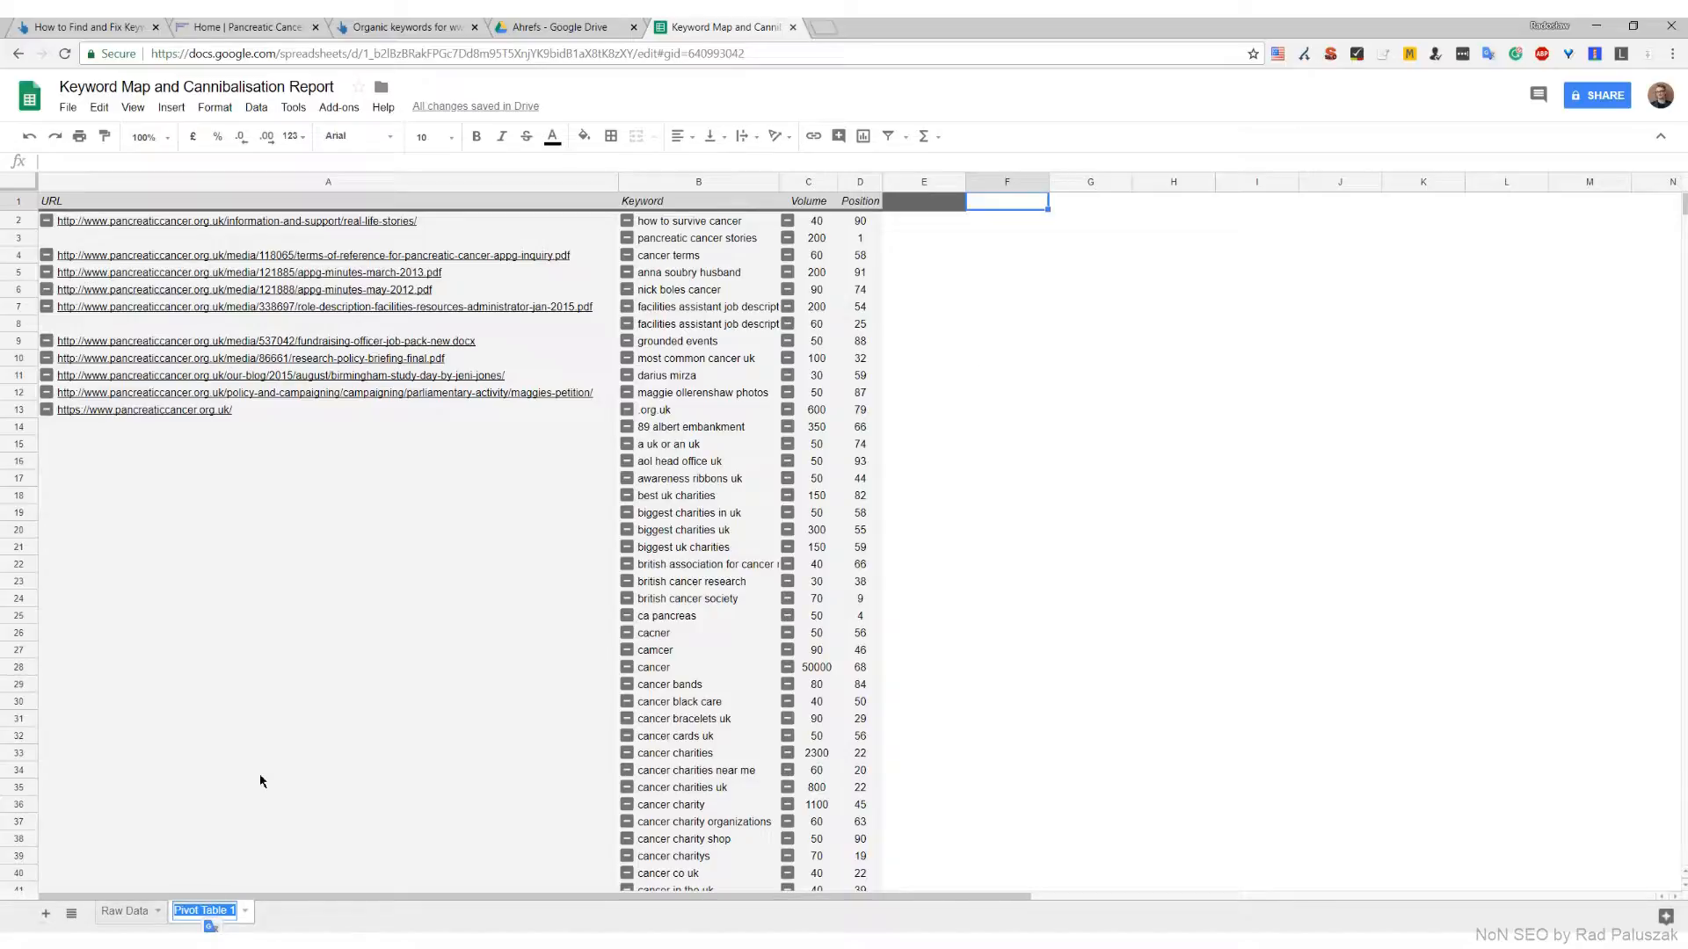
pyautogui.write('Keyword Map')
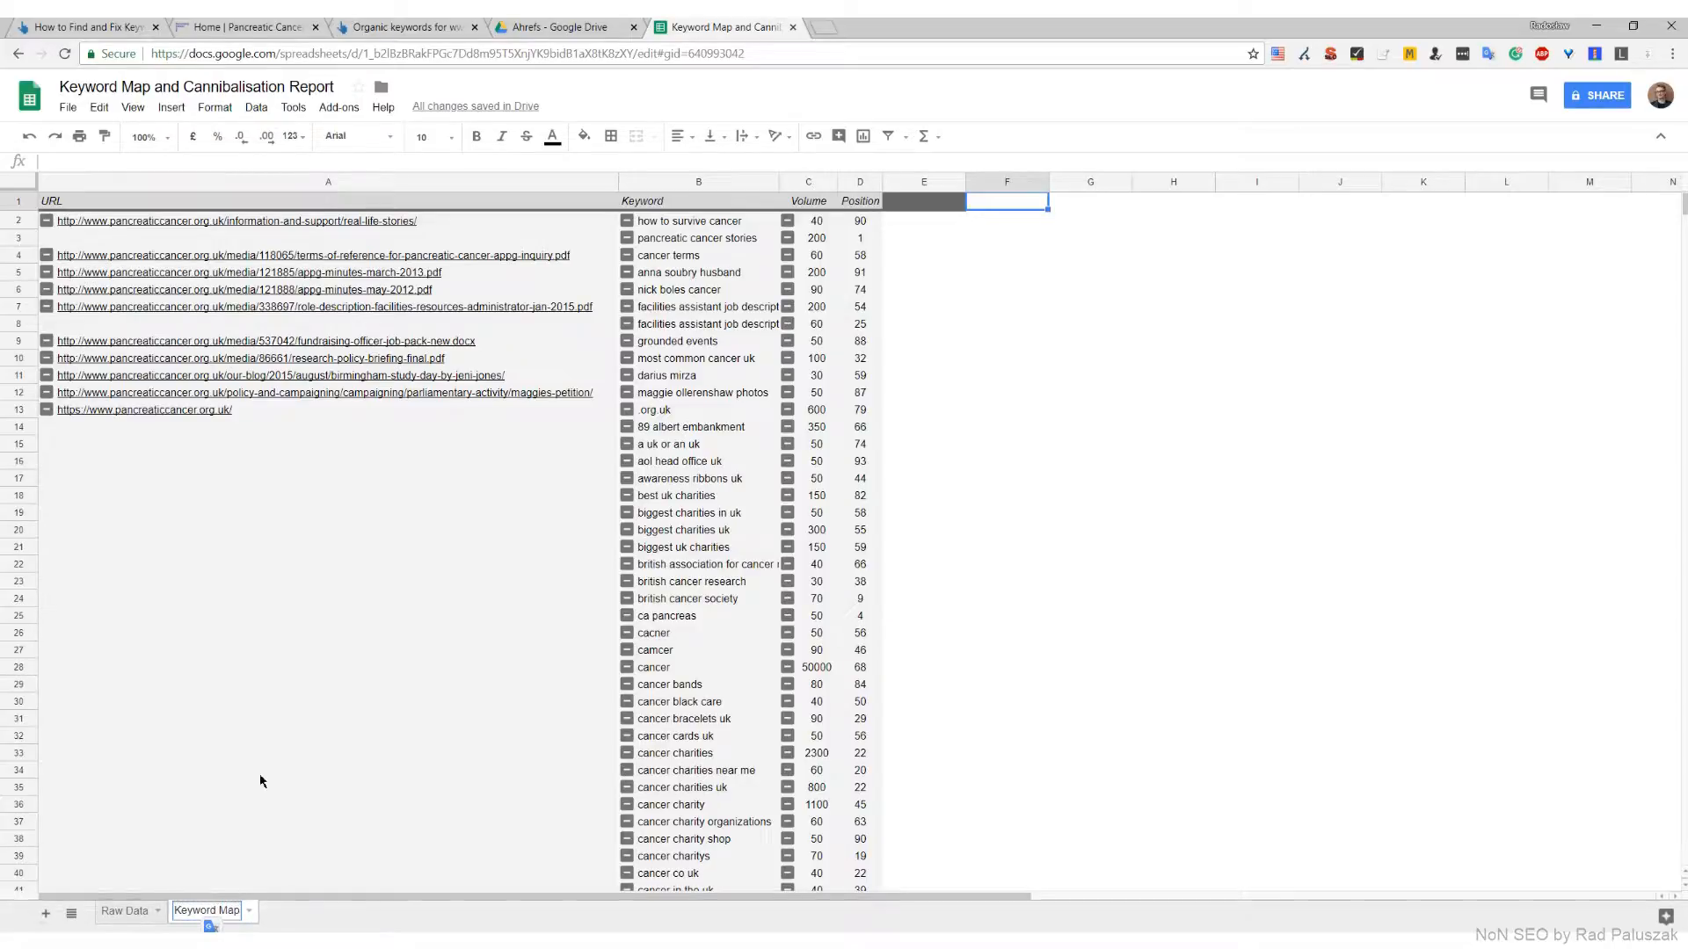
pyautogui.press('Return')
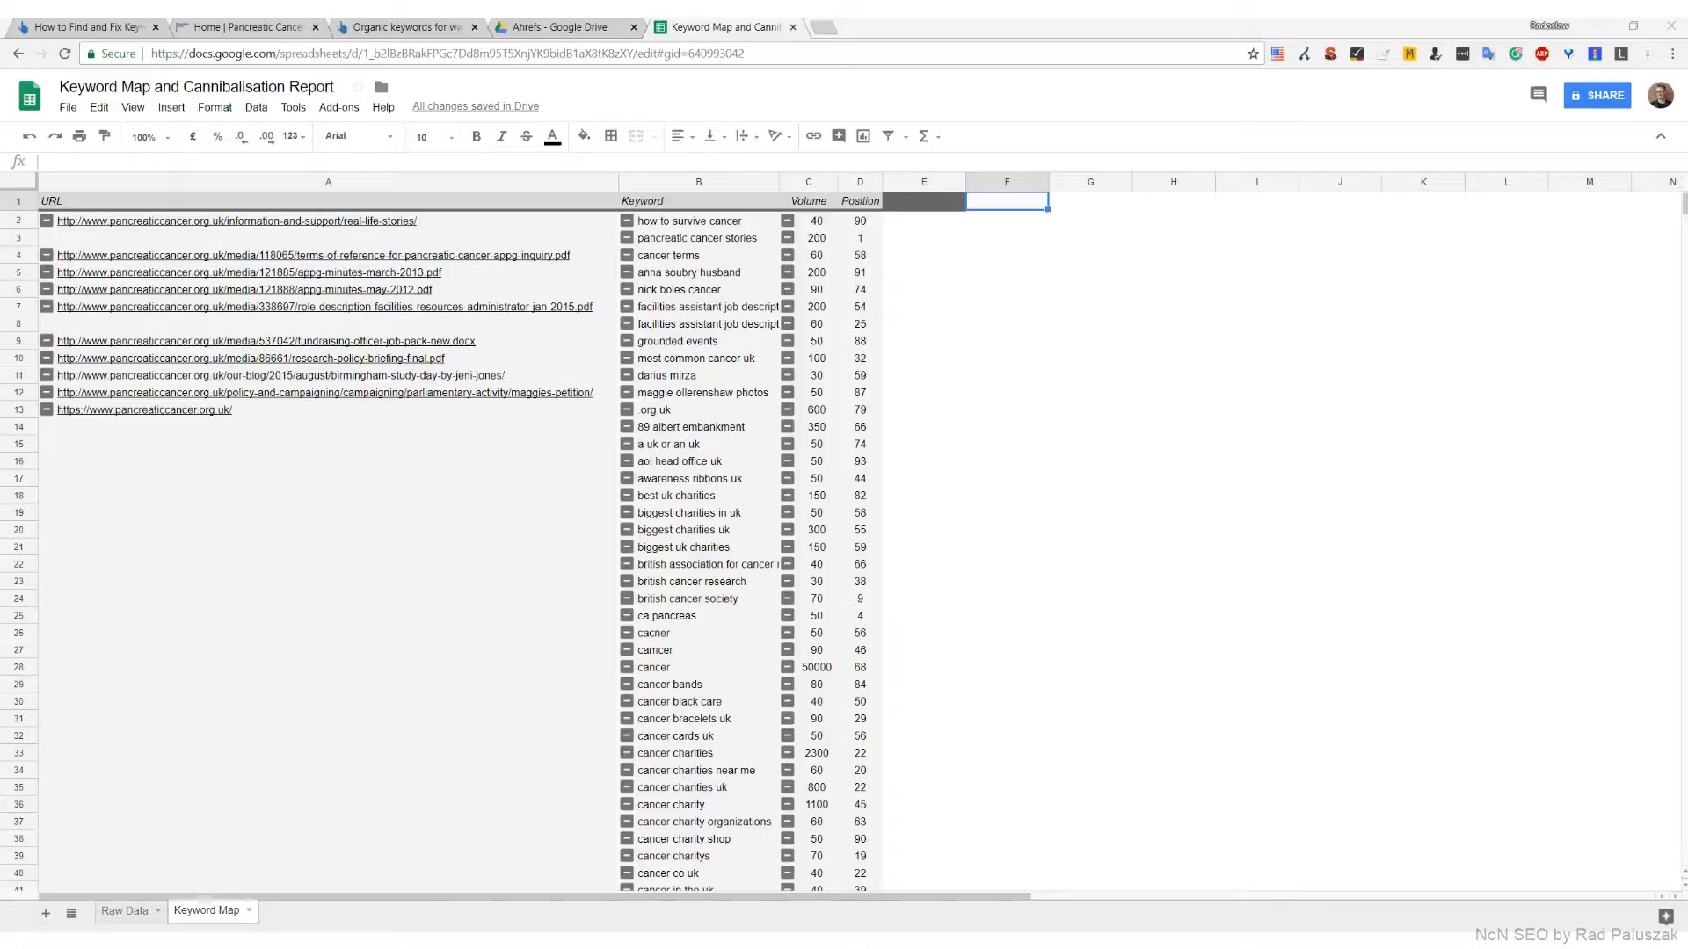
# Add a filter to the pivot table's header row, from URL through Position
pyautogui.click(543, 202)
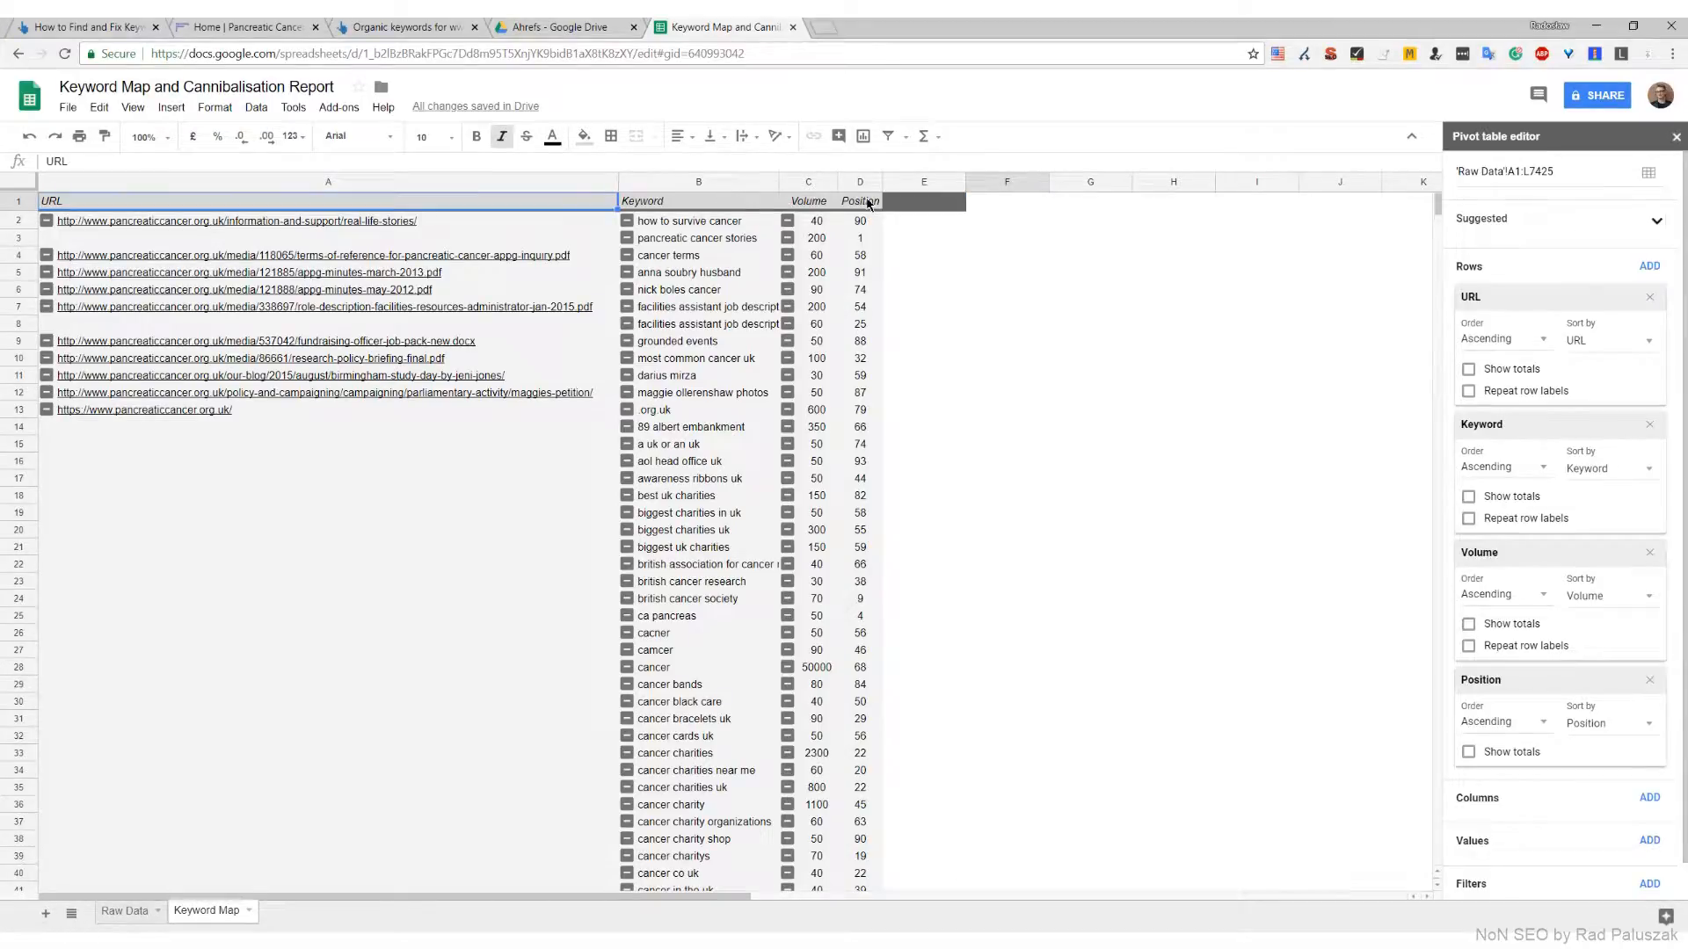
pyautogui.click(891, 137)
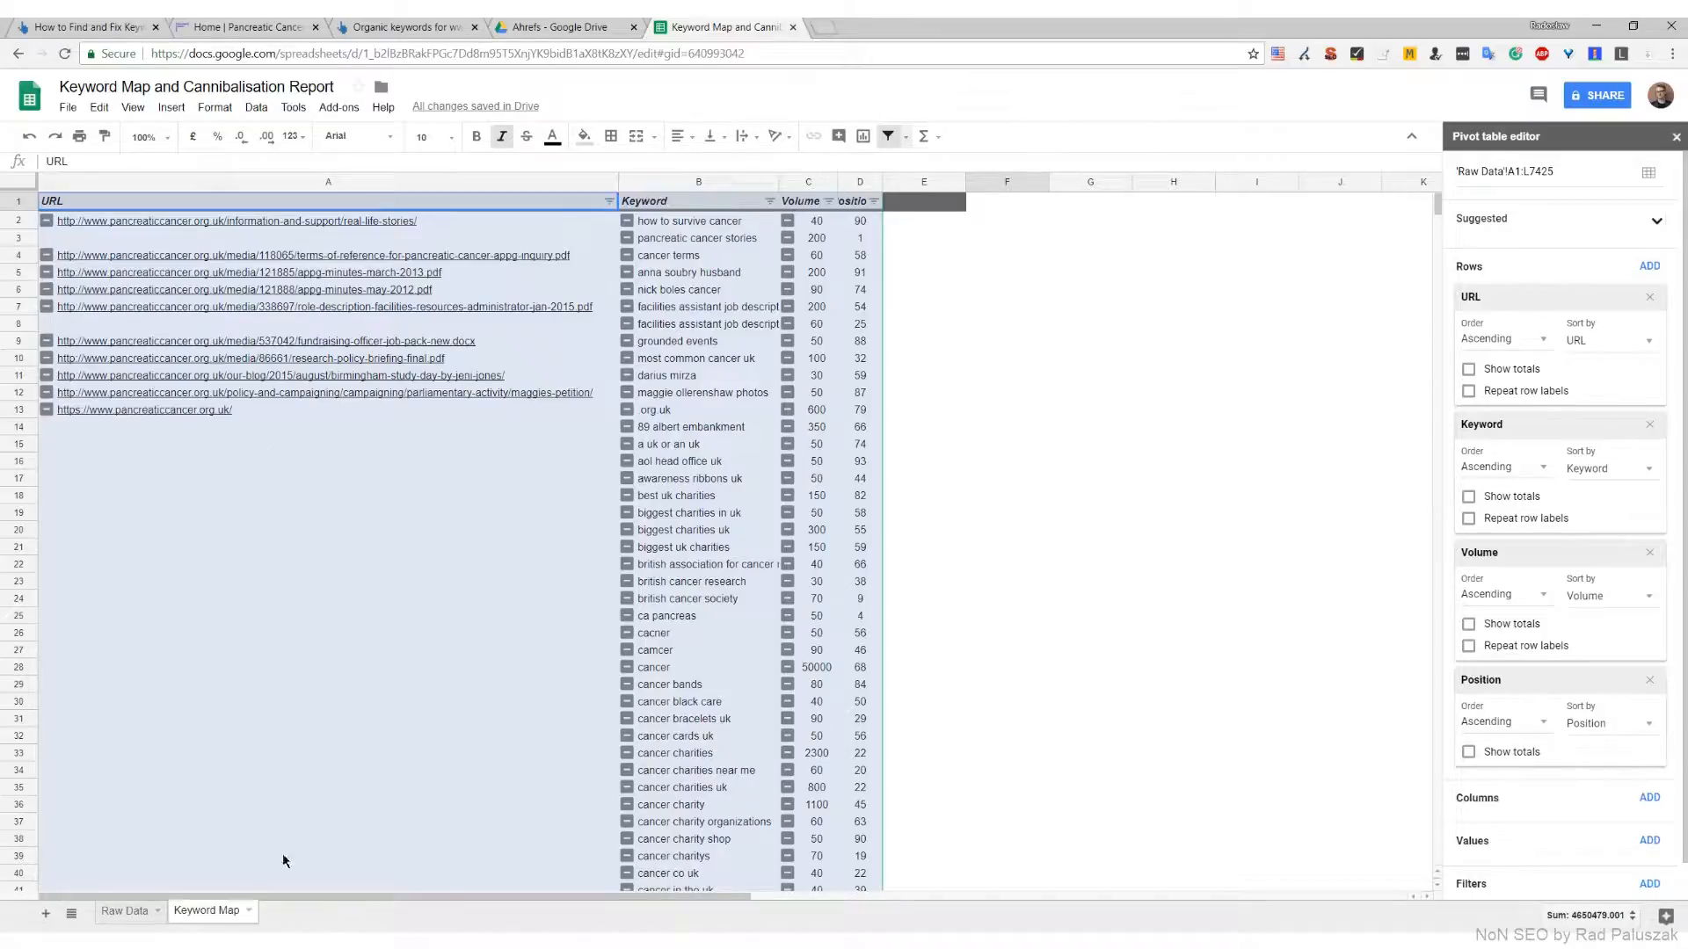
pyautogui.click(413, 750)
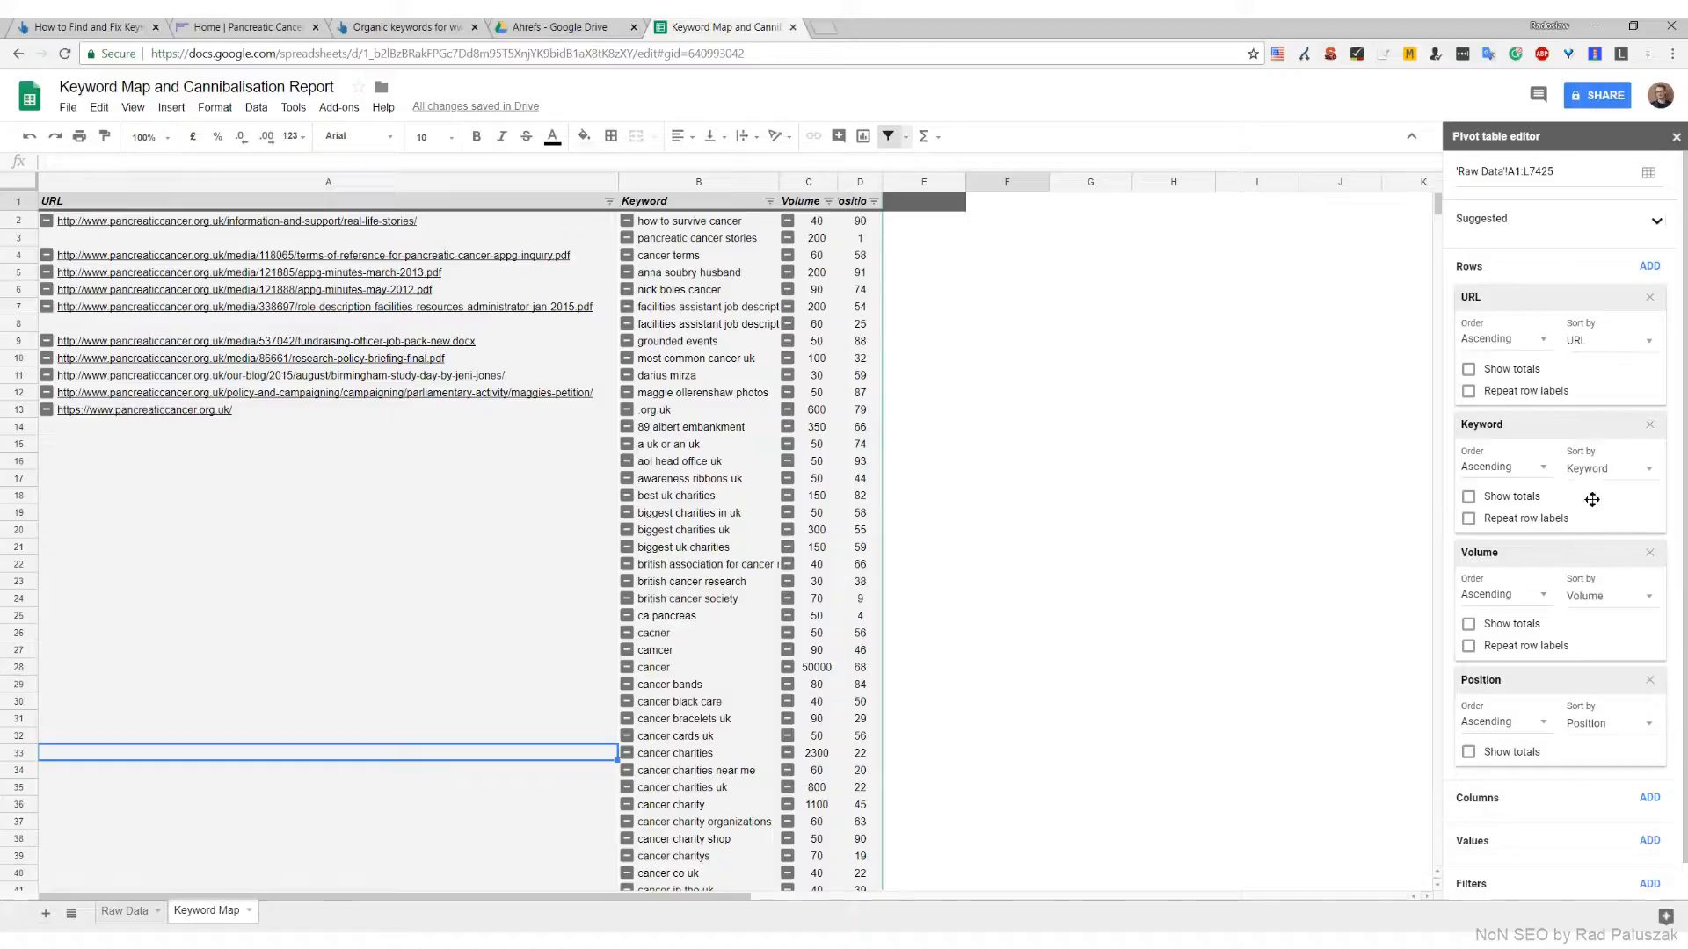
# Enable repeated row labels for the URL, Keyword and Volume fields of the pivot table
pyautogui.click(1524, 397)
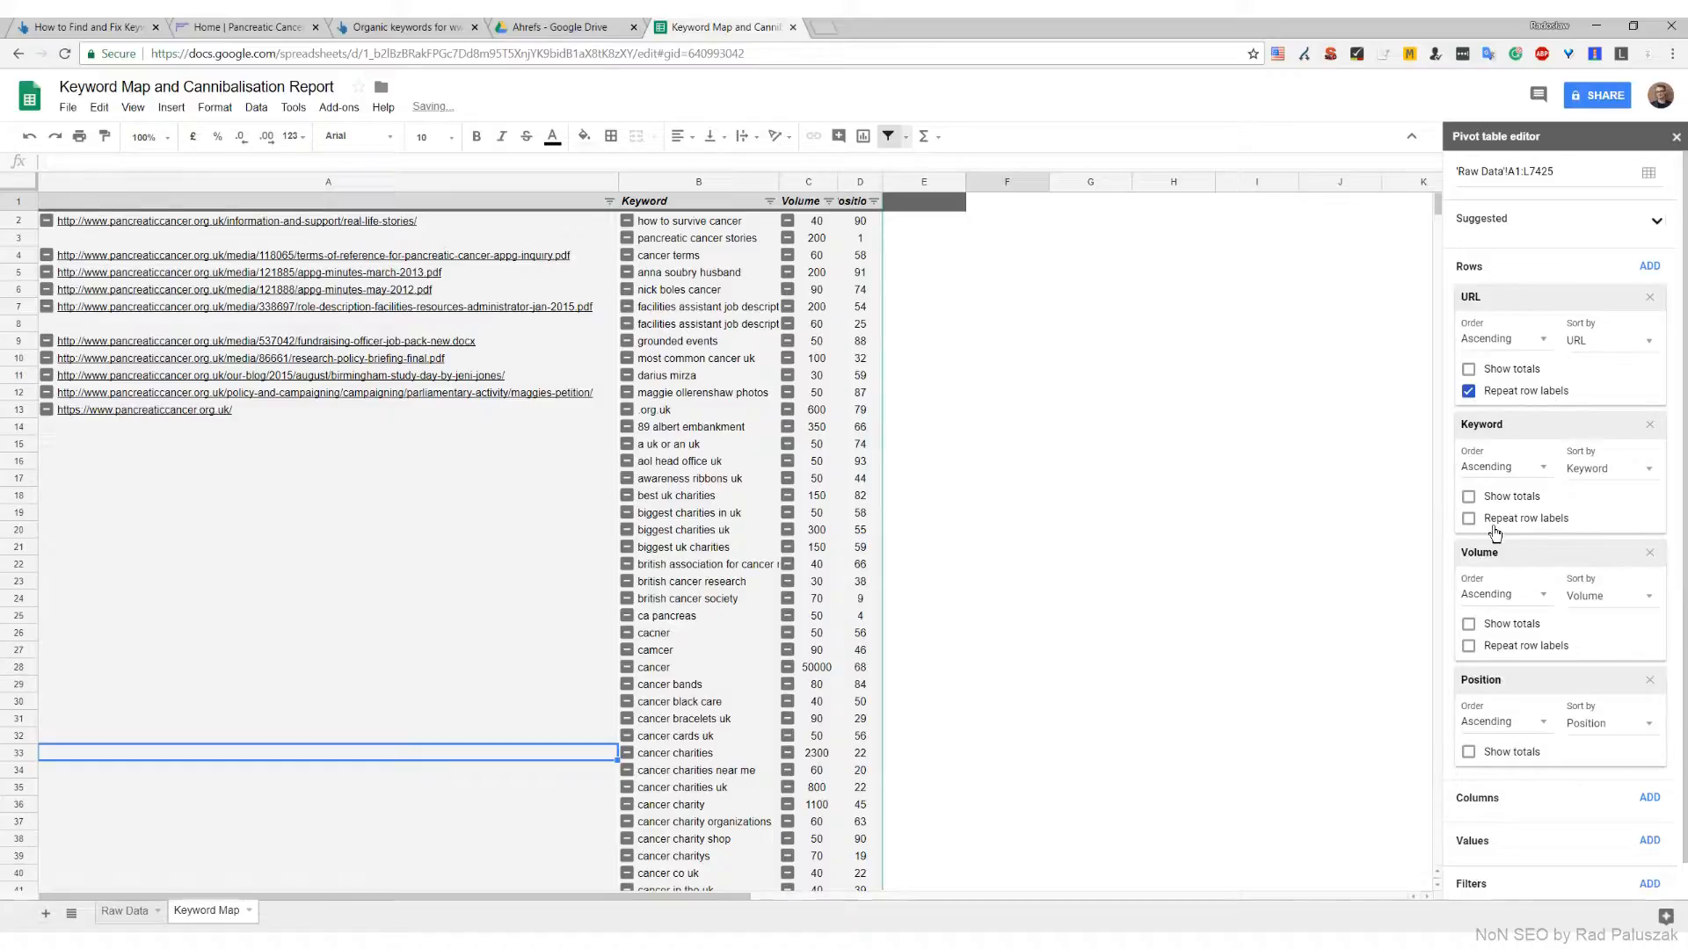
pyautogui.click(1529, 521)
pyautogui.click(1529, 655)
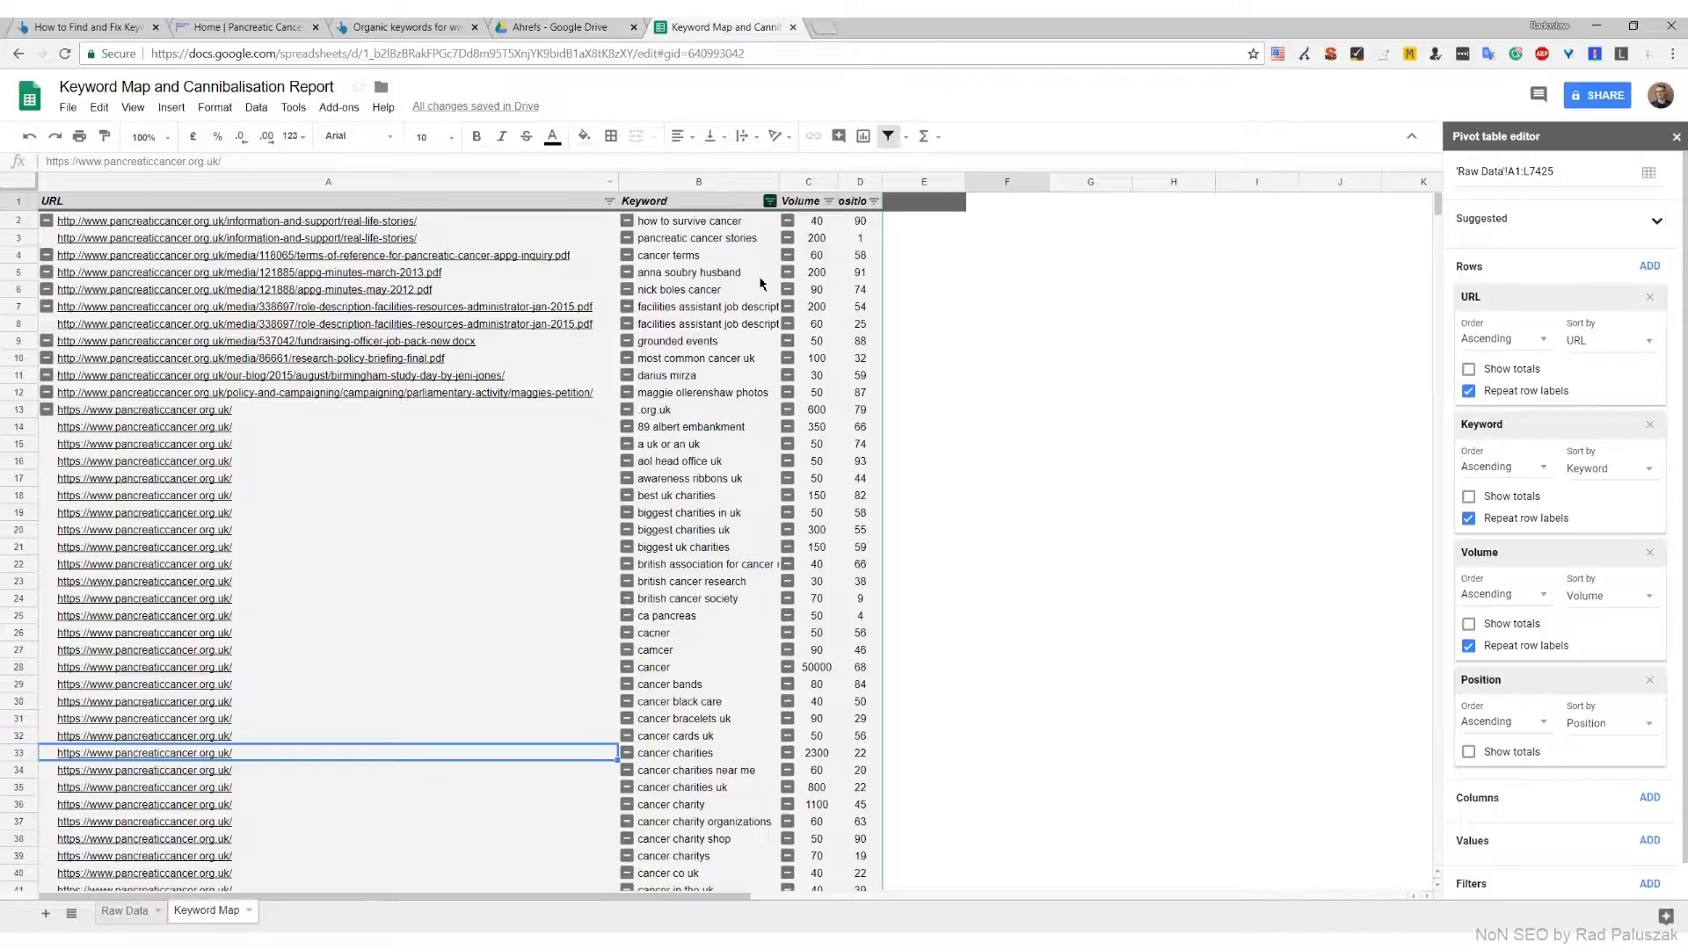
# Filter the Keyword column to show only keywords containing "charity"
pyautogui.click(769, 200)
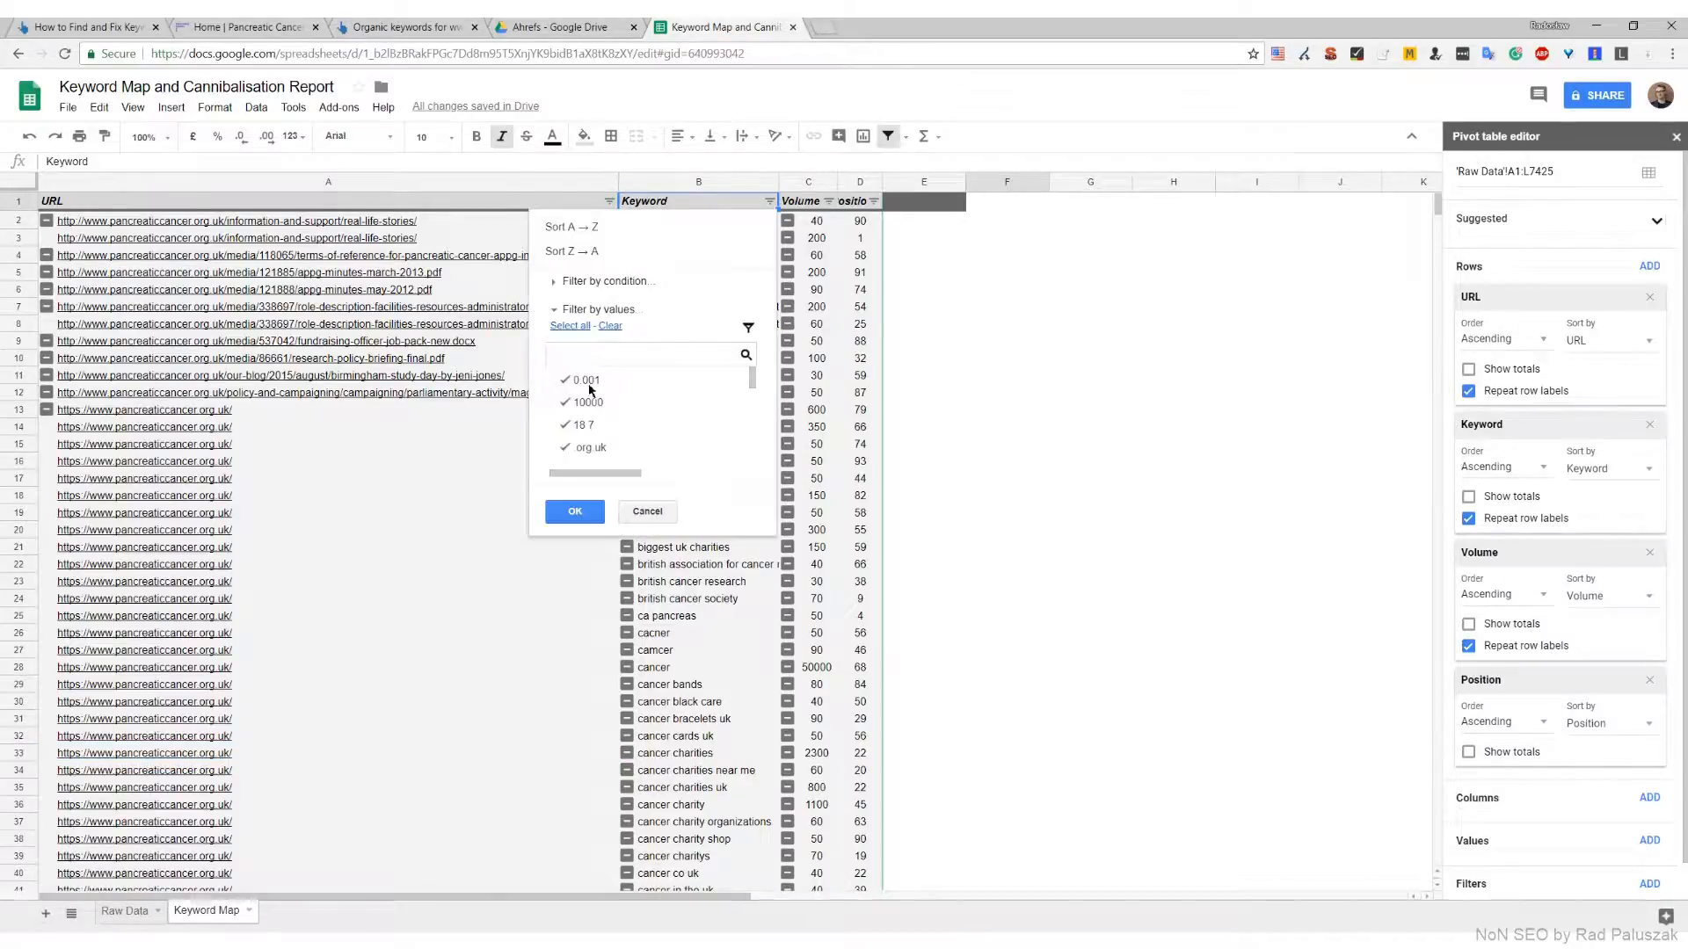
pyautogui.click(614, 327)
pyautogui.click(633, 357)
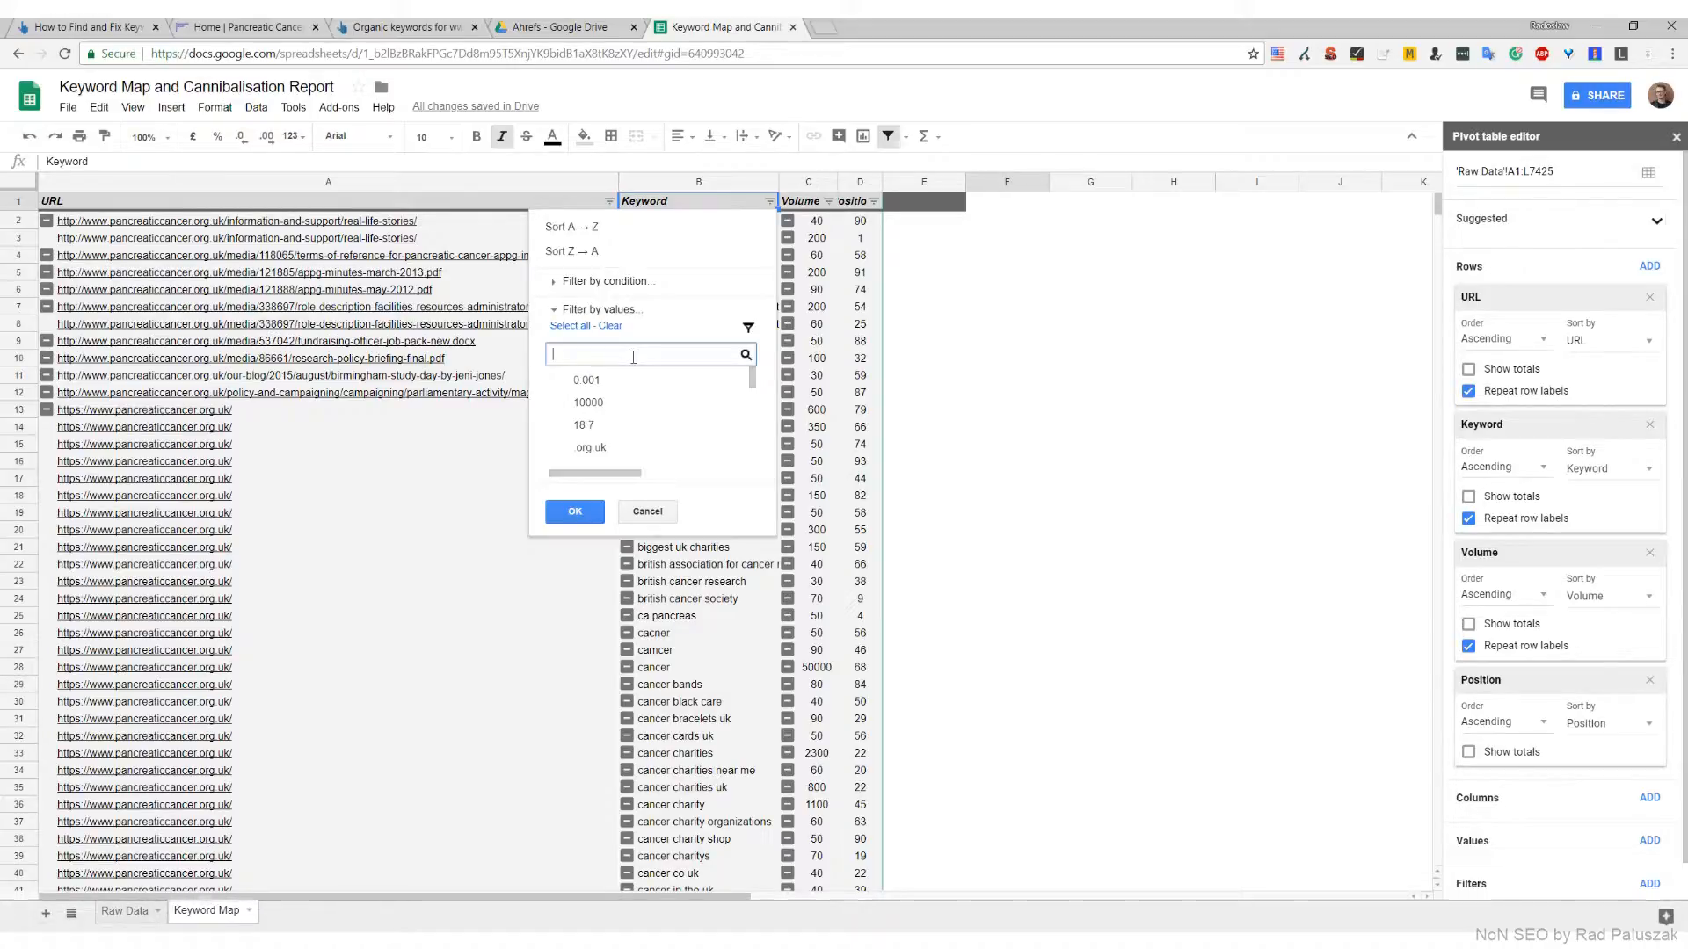
pyautogui.write('charity')
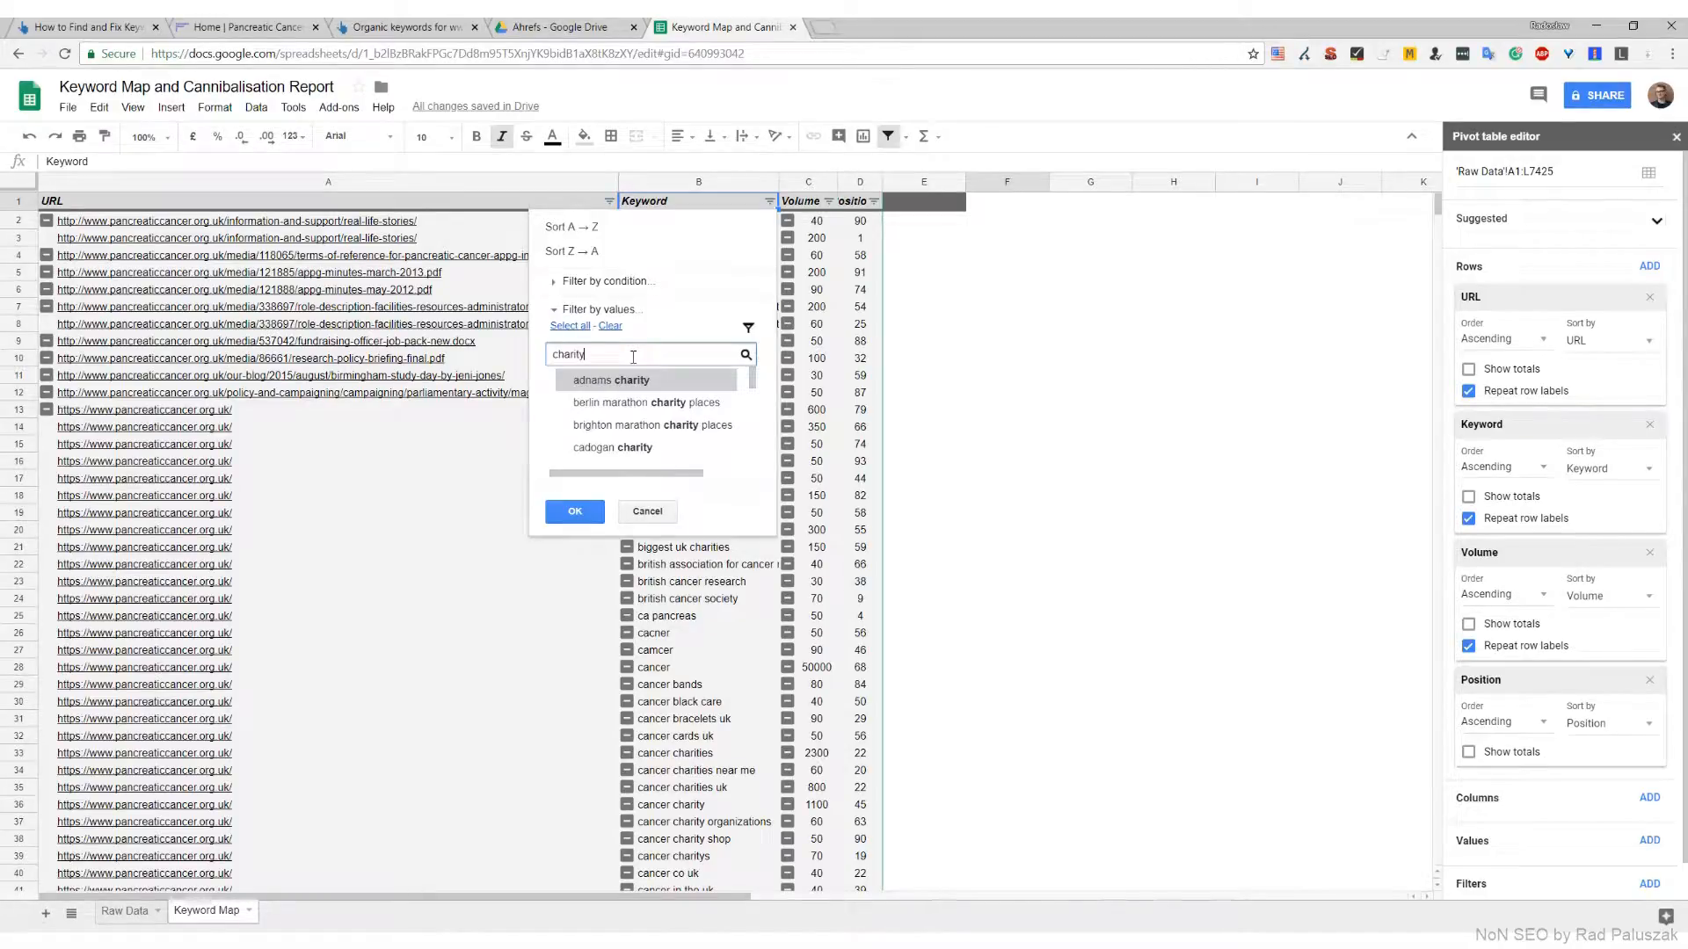
pyautogui.click(570, 326)
pyautogui.click(575, 514)
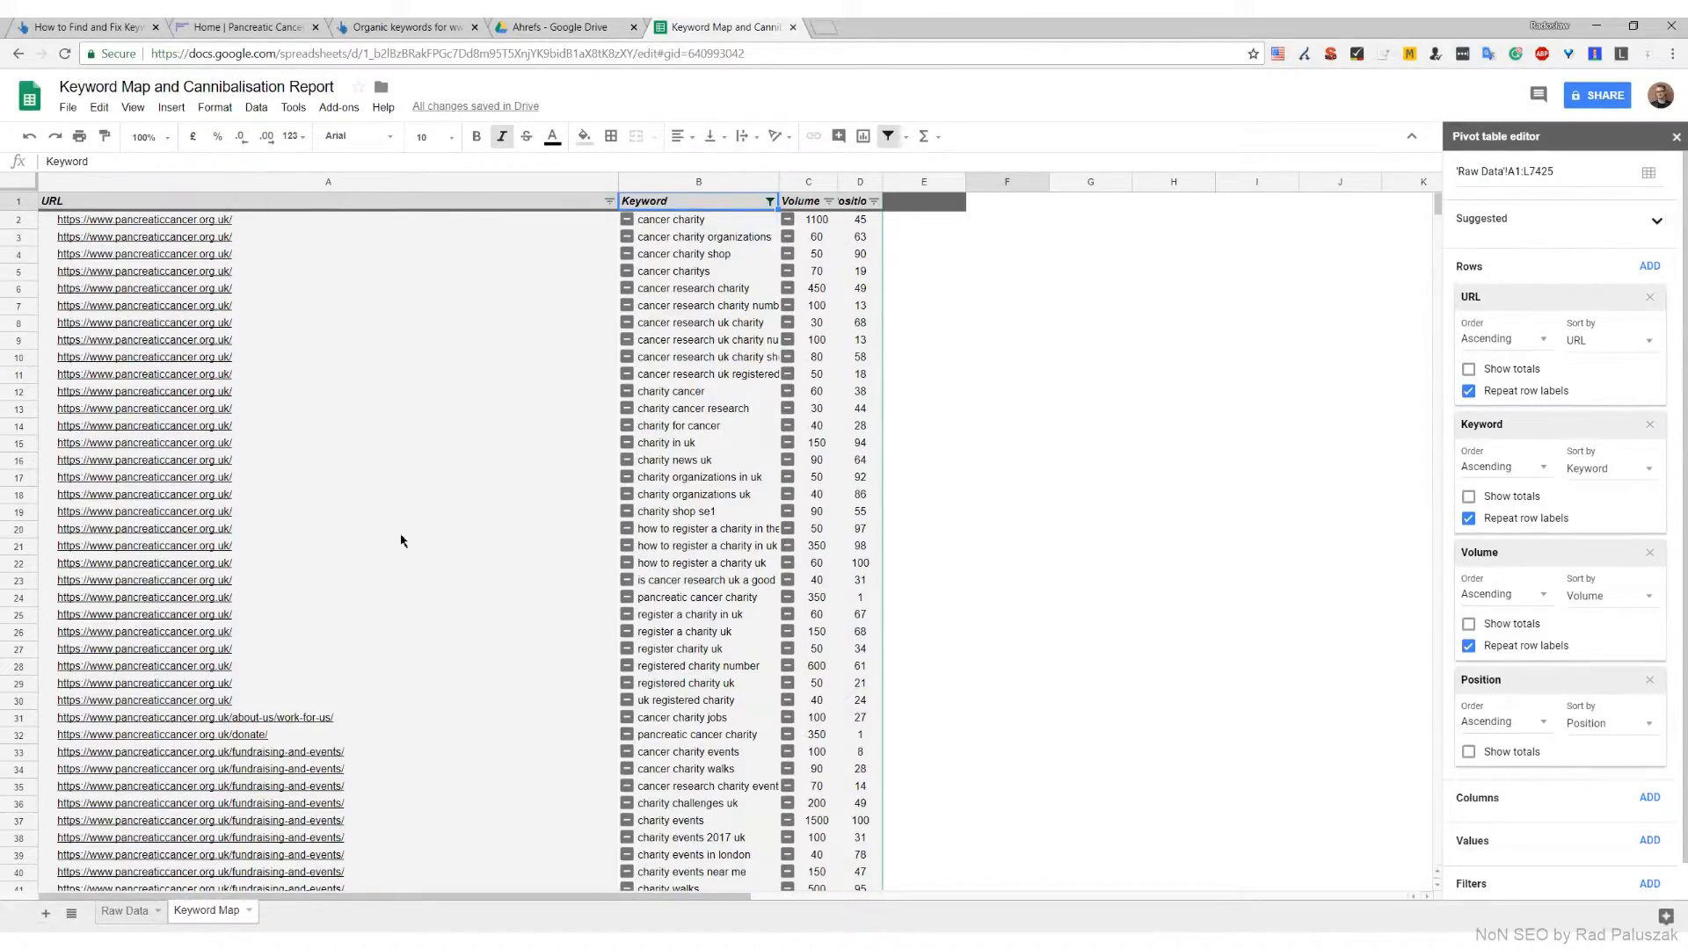
# Create a second pivot table from the Raw Data sheet and add Keyword as a row field without totals
pyautogui.click(123, 911)
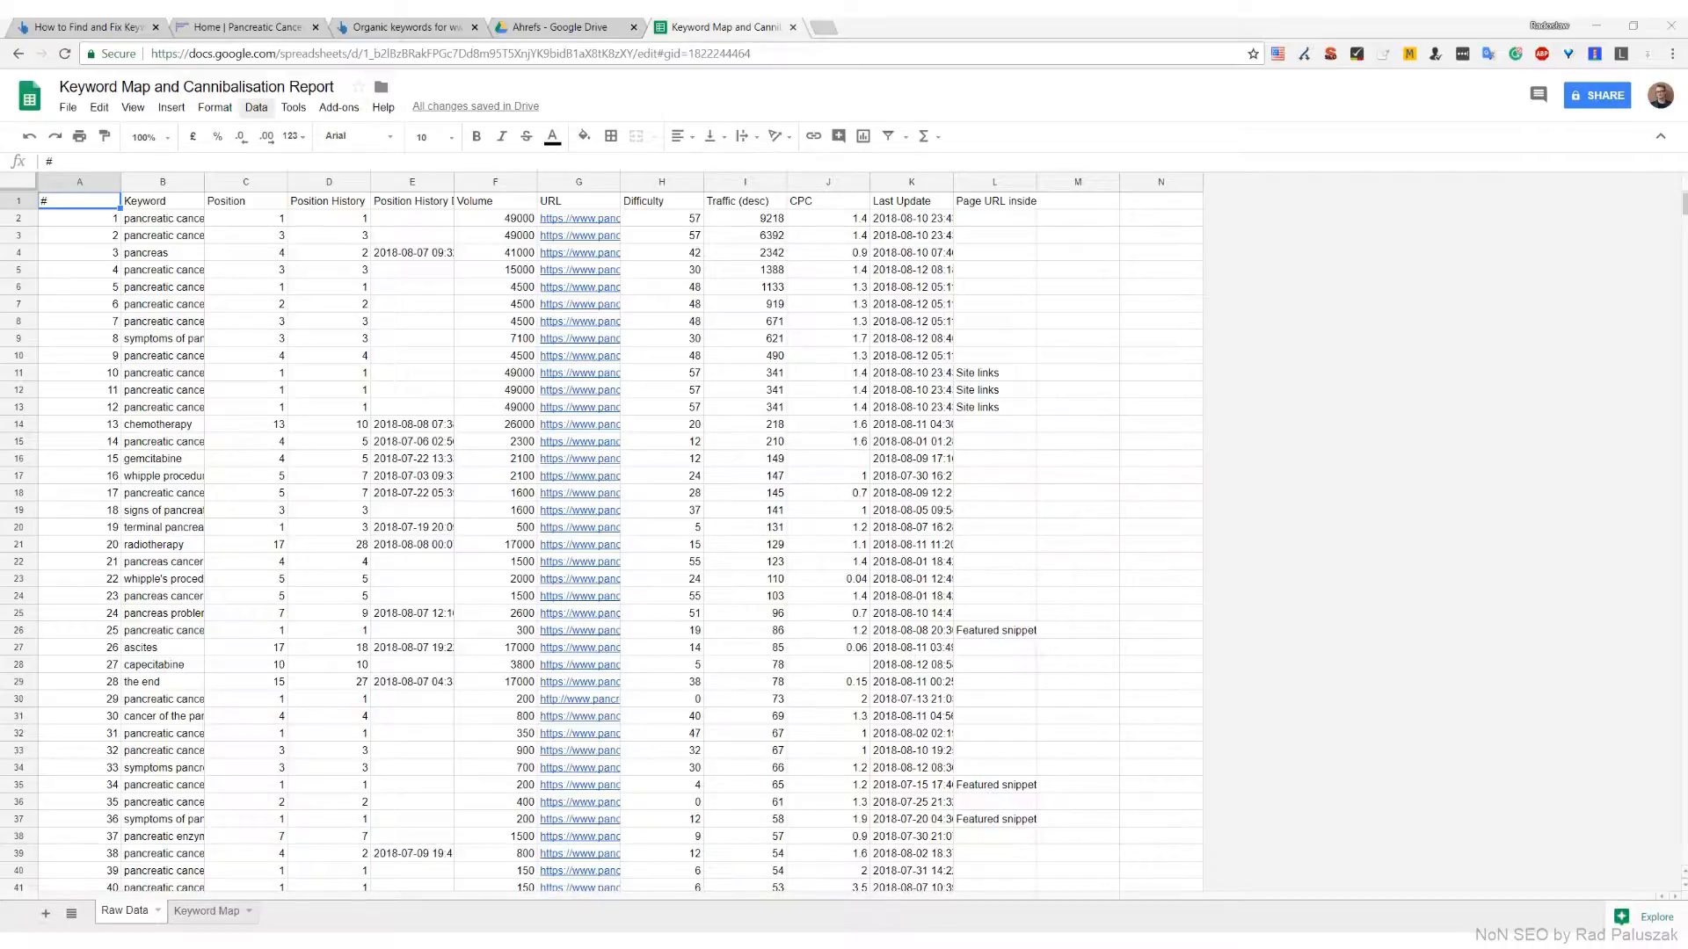
pyautogui.click(257, 109)
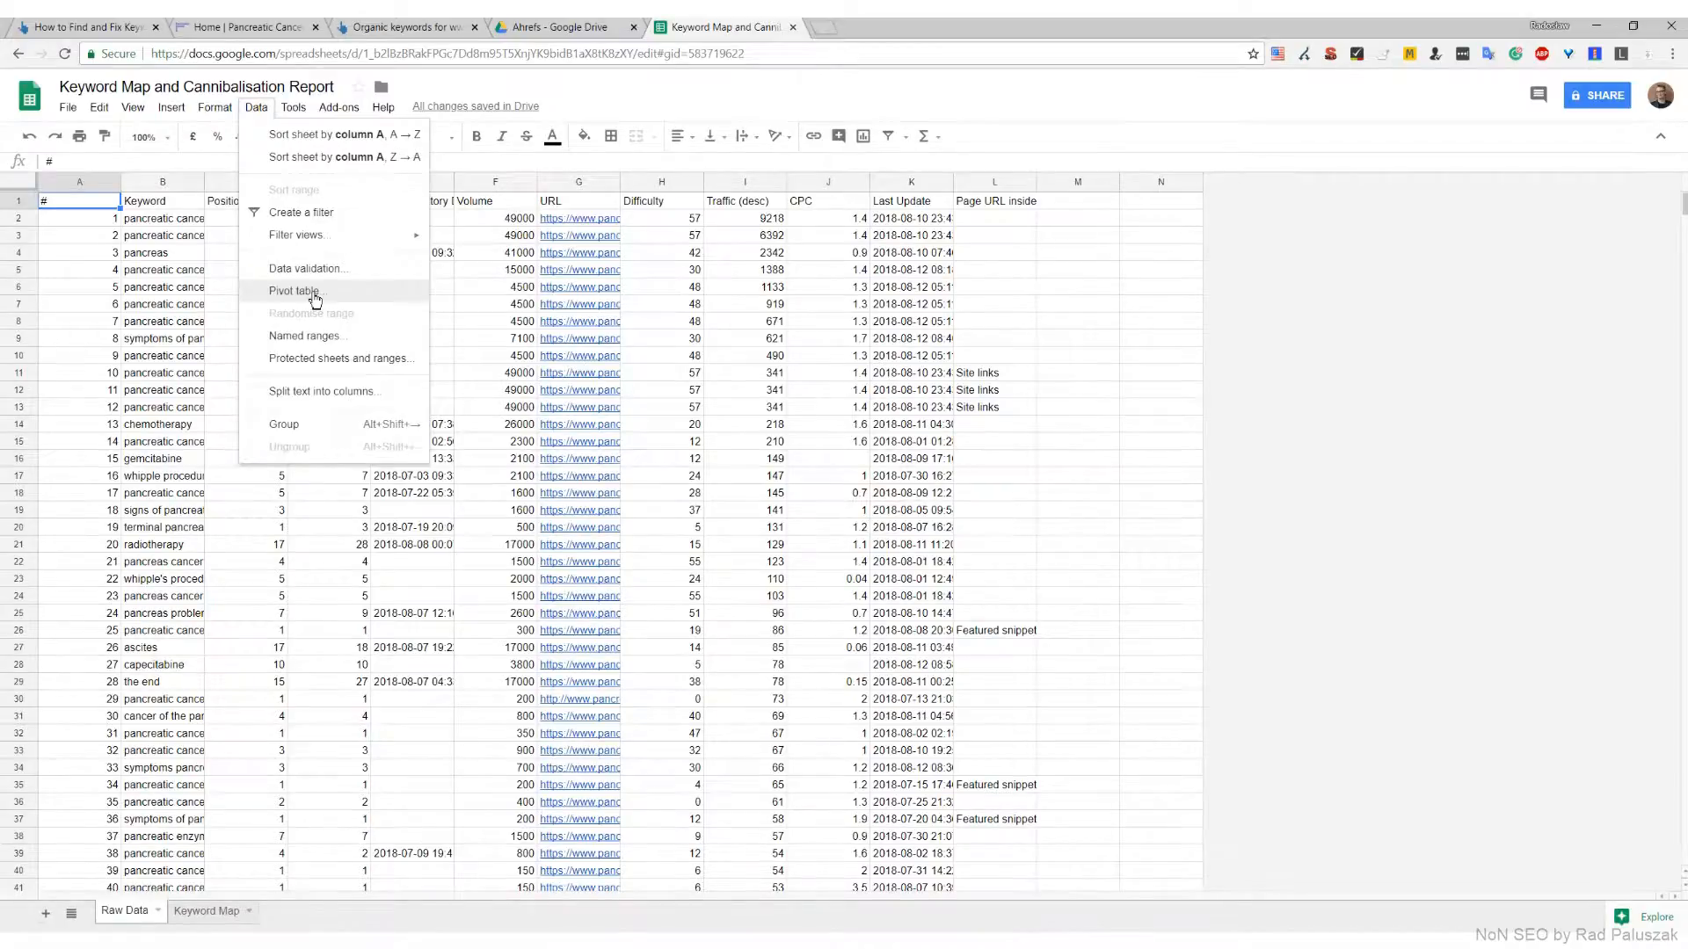
pyautogui.click(313, 293)
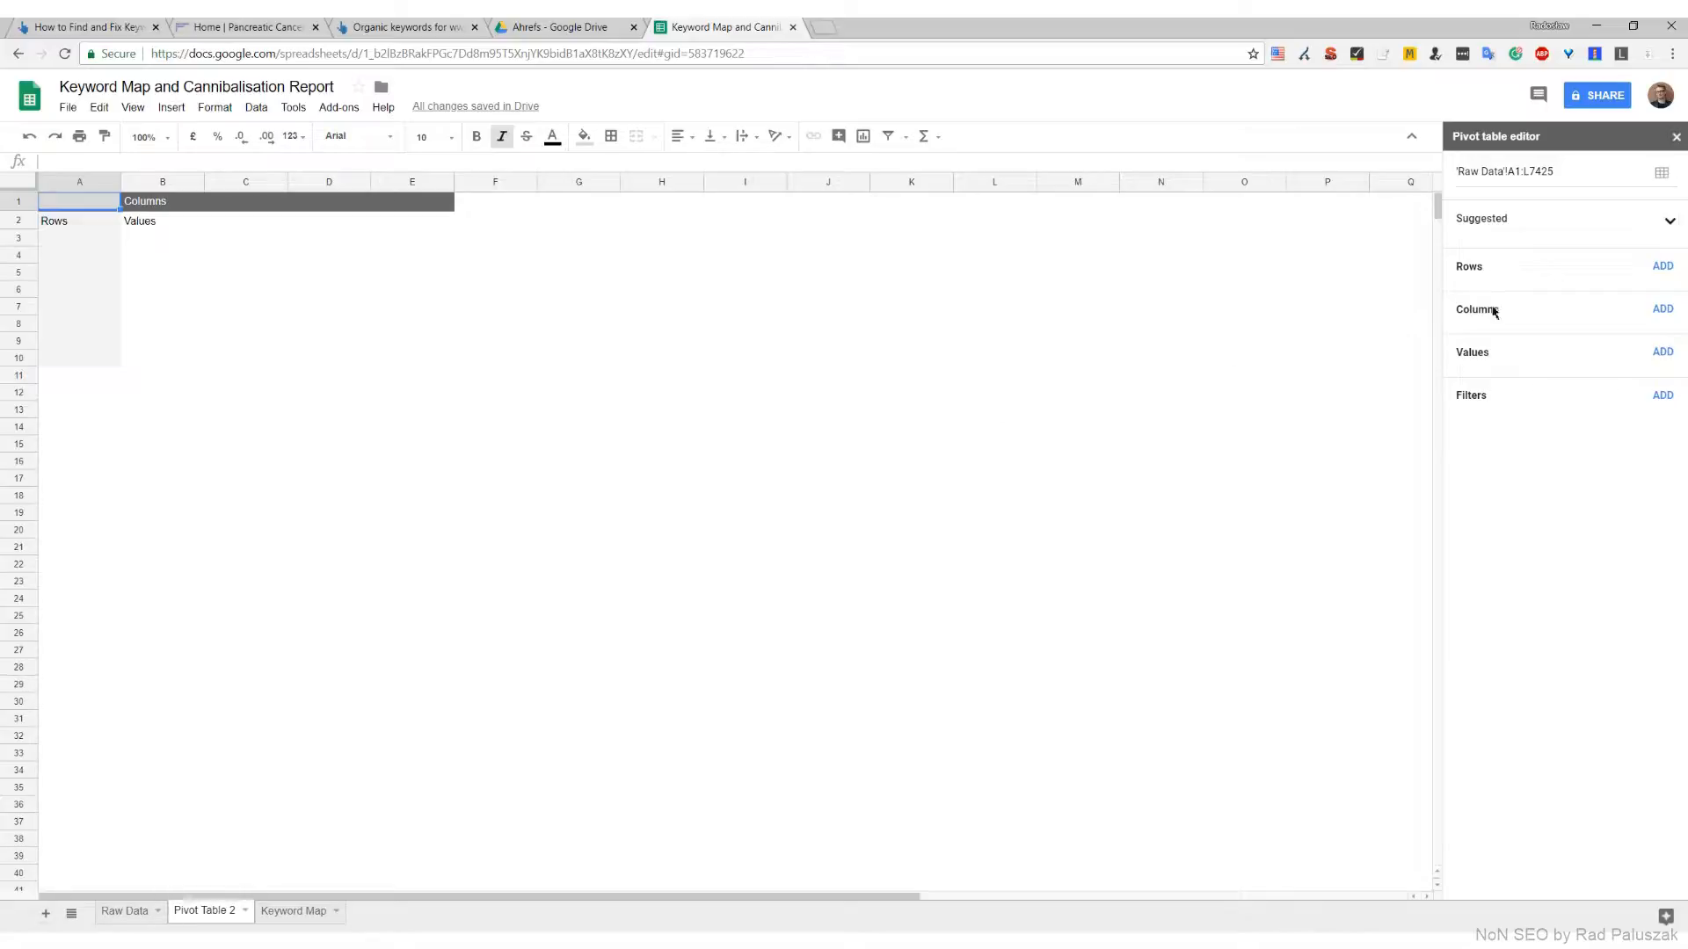
pyautogui.click(1664, 266)
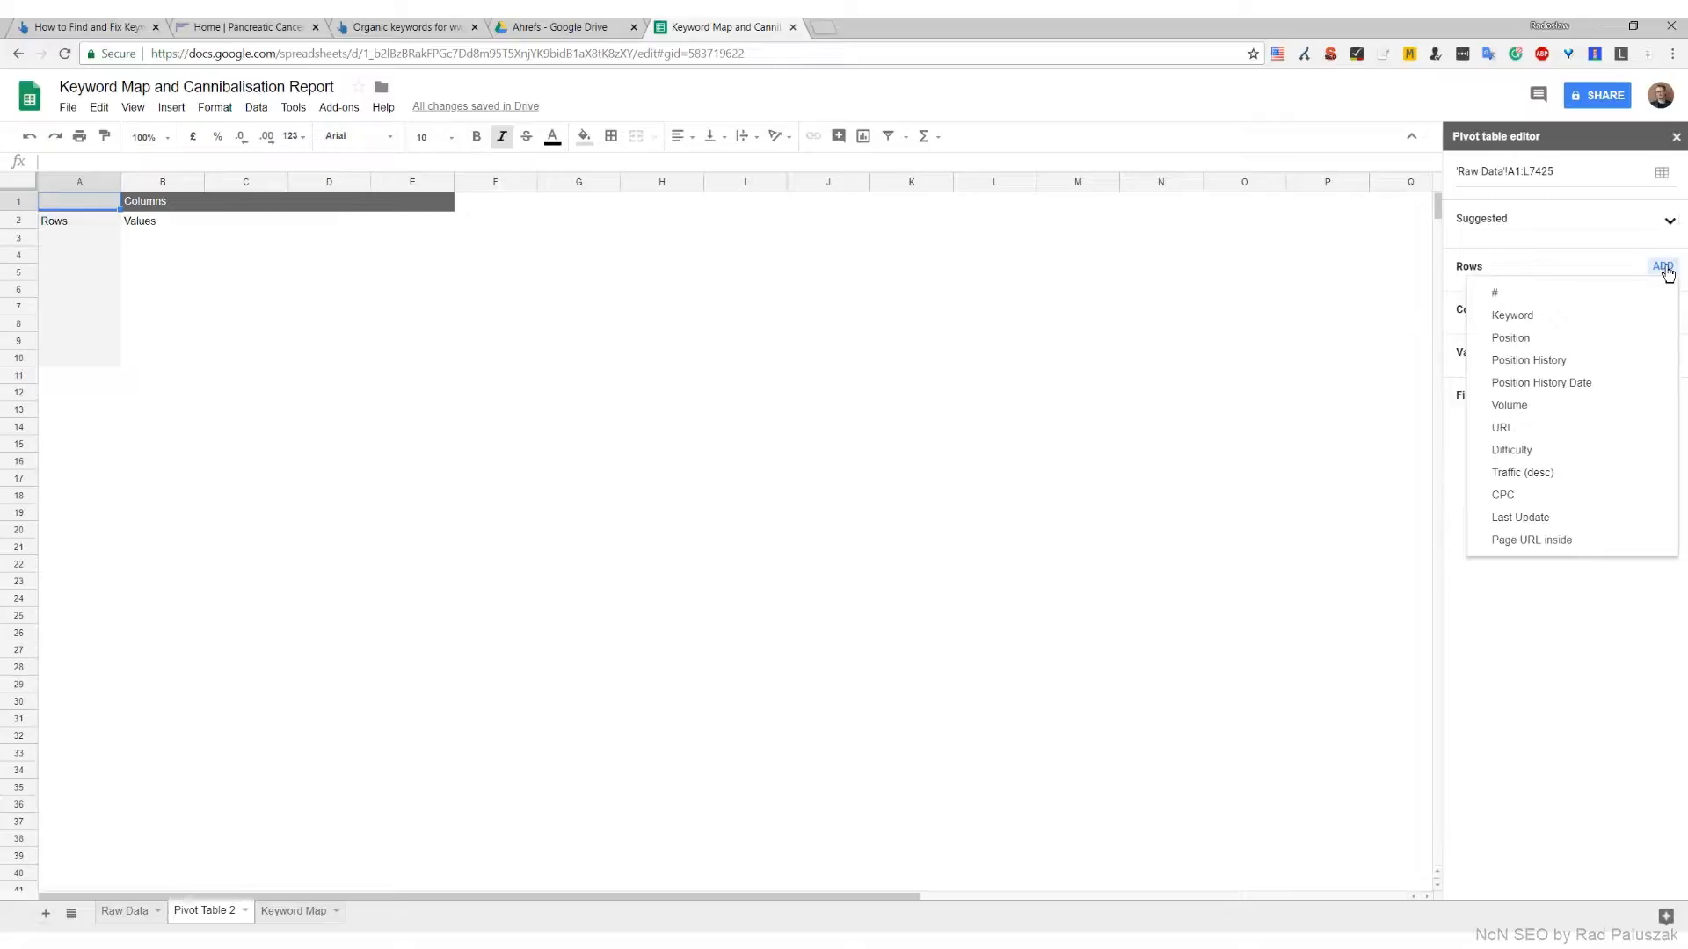
pyautogui.click(1512, 316)
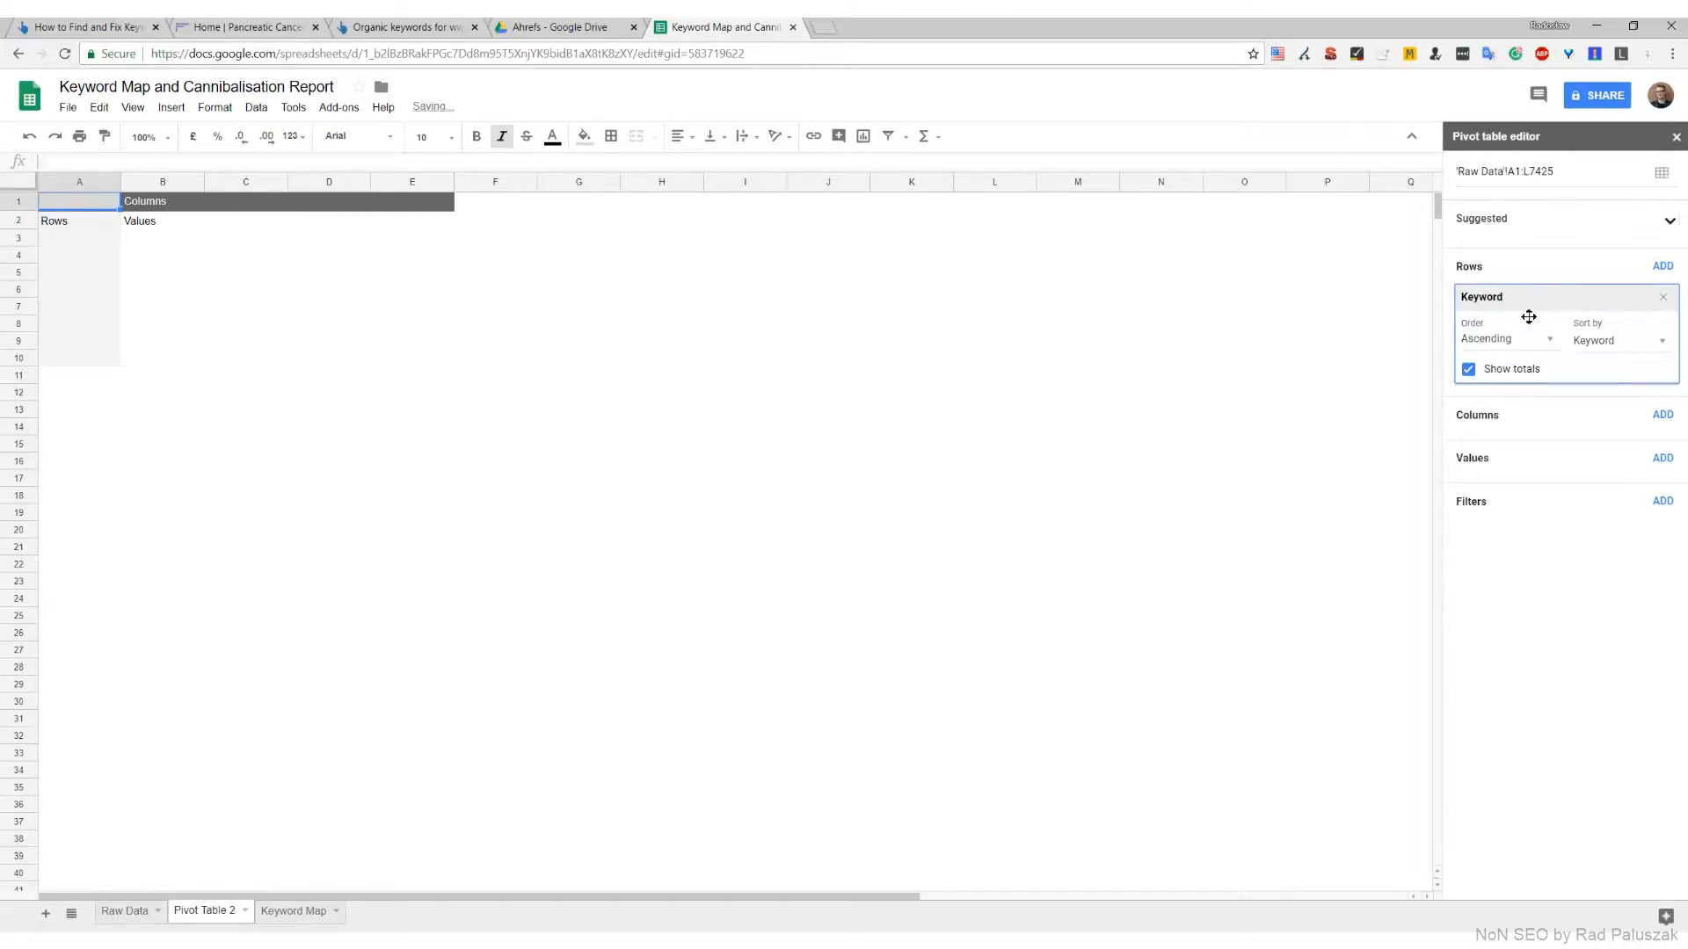
pyautogui.click(1511, 373)
# Add URL, Position and Volume as row fields without totals, repeating row labels for URL and Position but not for Keyword
pyautogui.click(1664, 268)
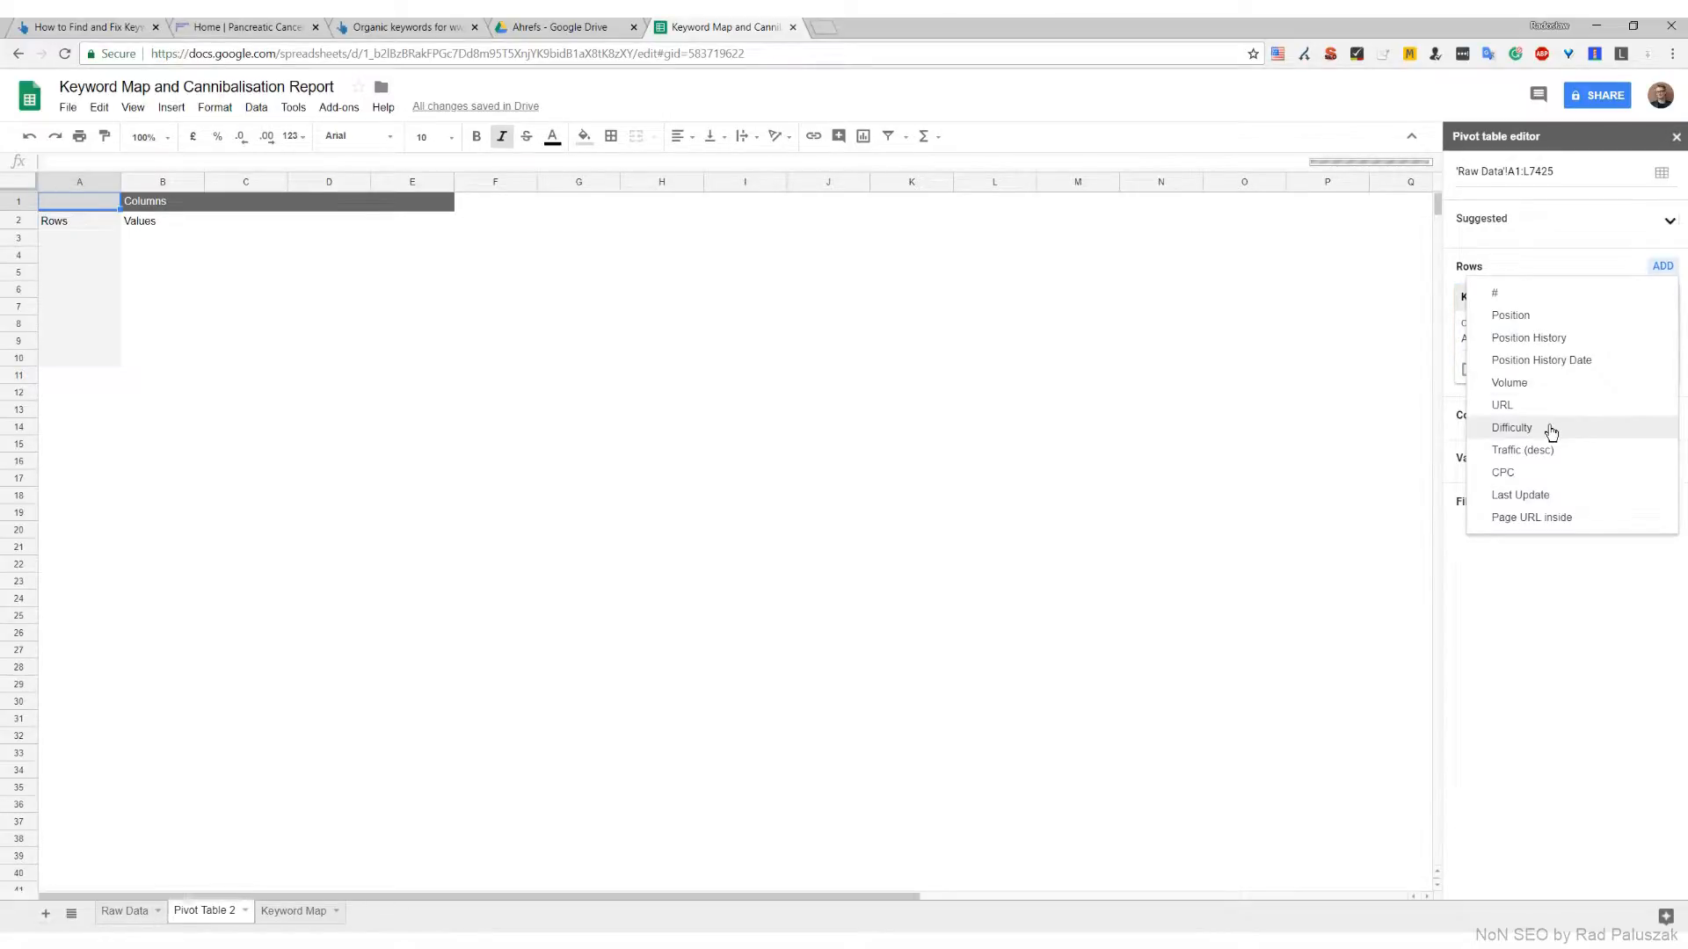
pyautogui.click(1505, 405)
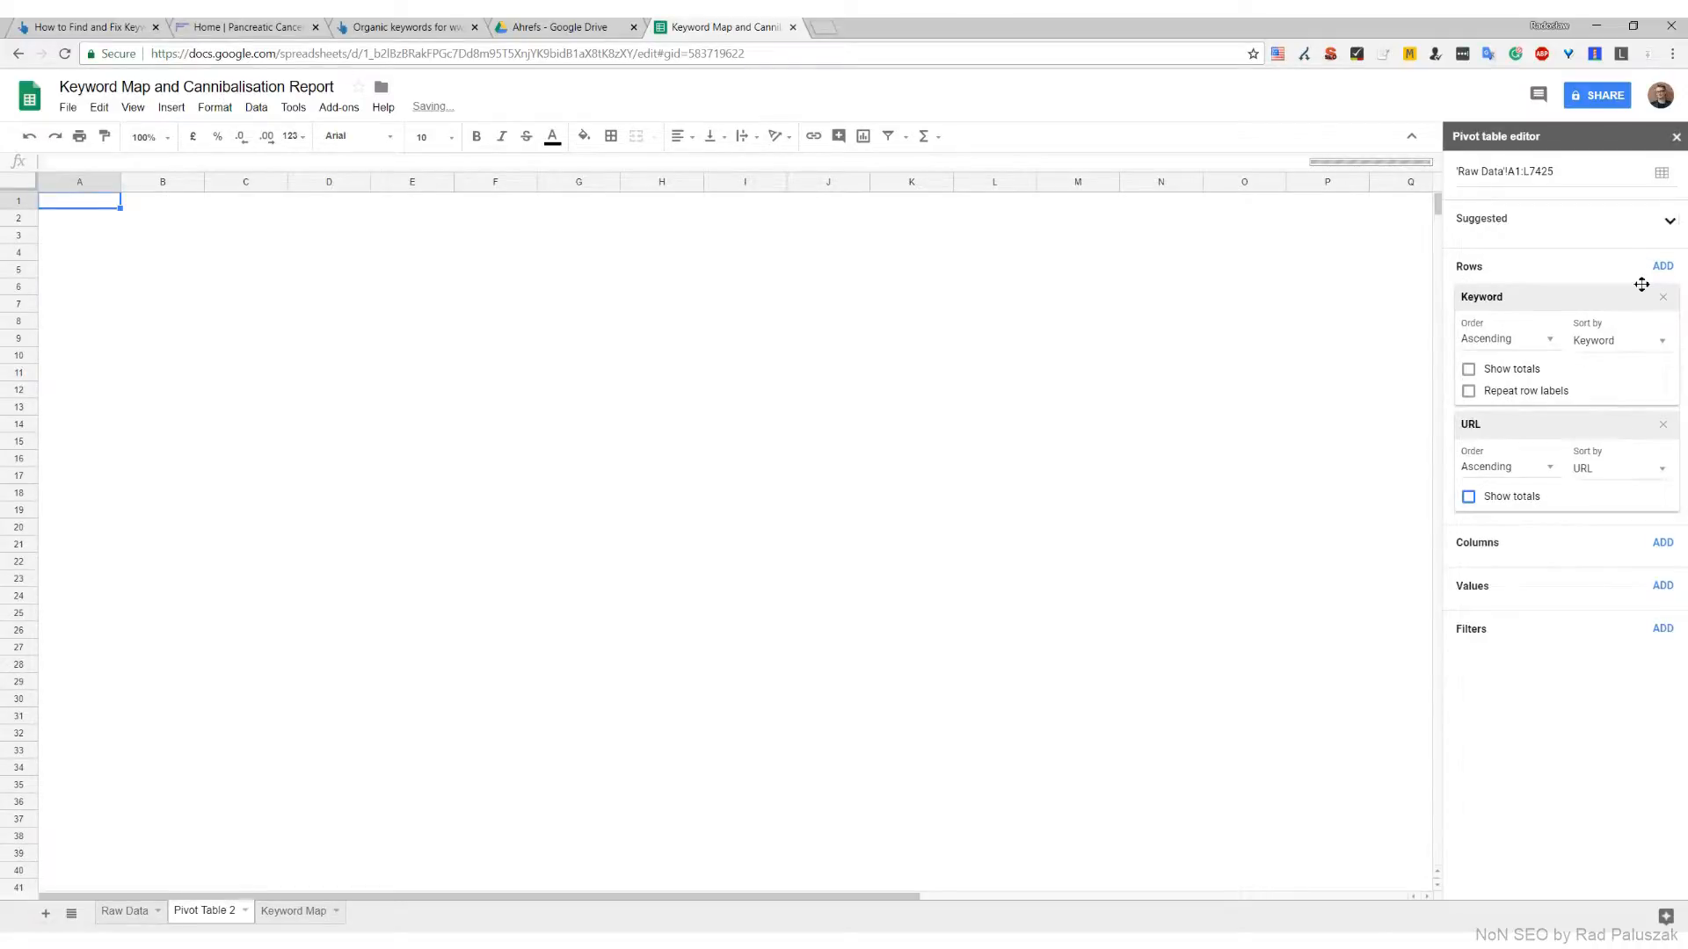
pyautogui.click(1664, 267)
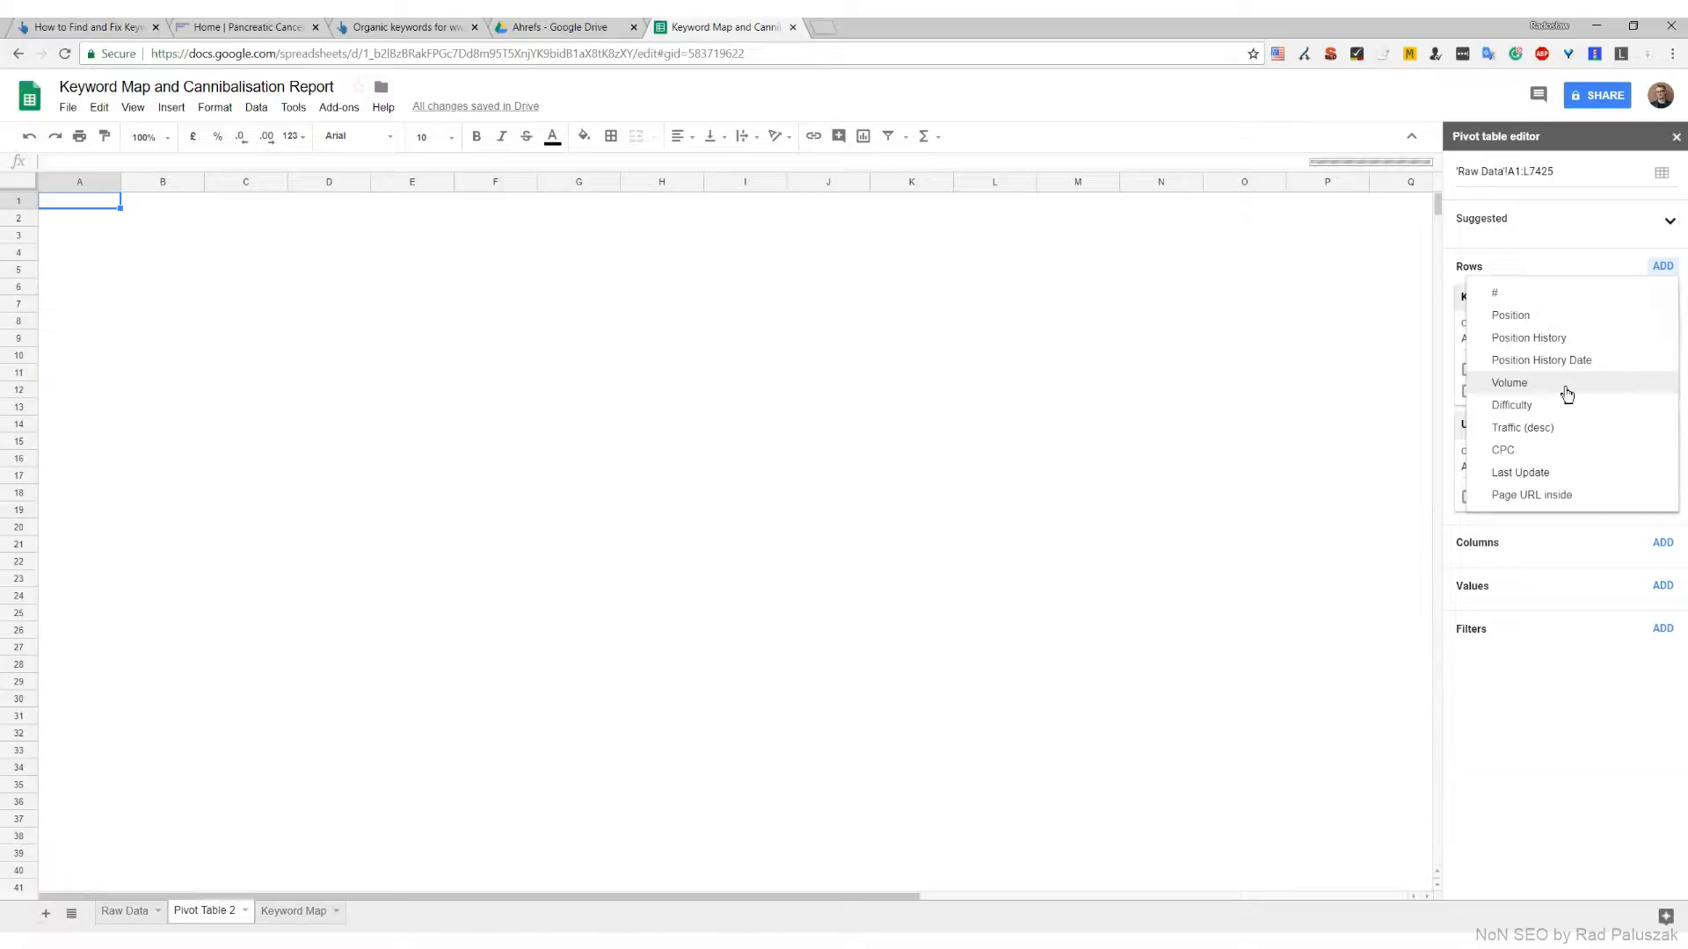
pyautogui.click(1529, 316)
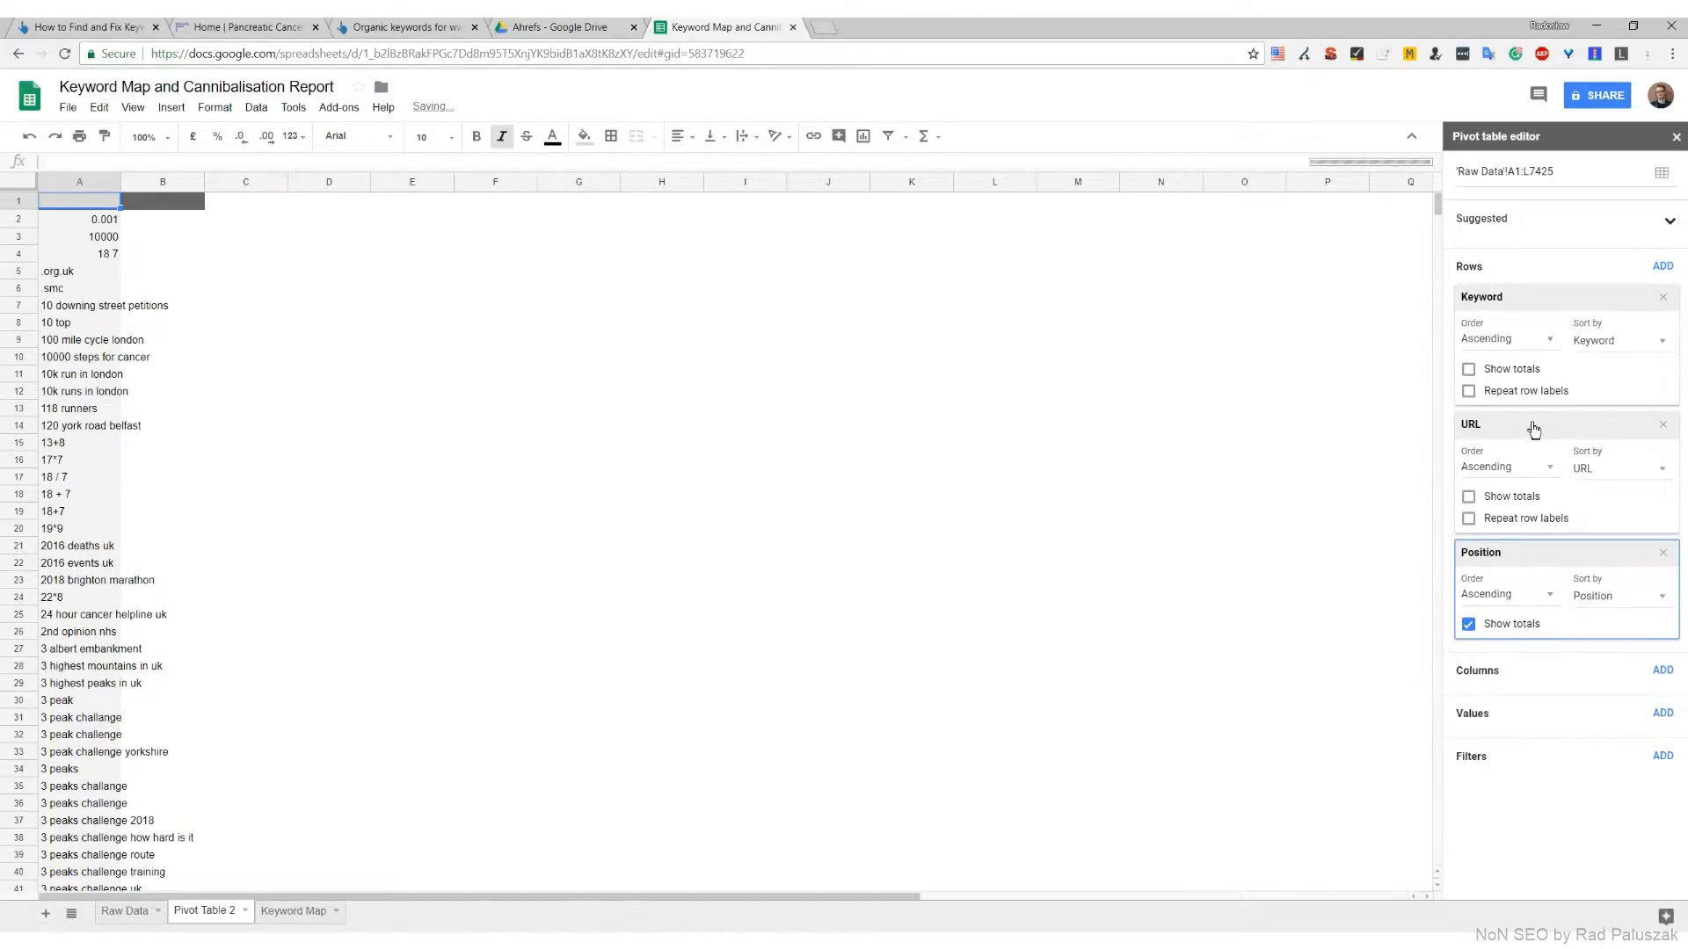
pyautogui.click(1662, 266)
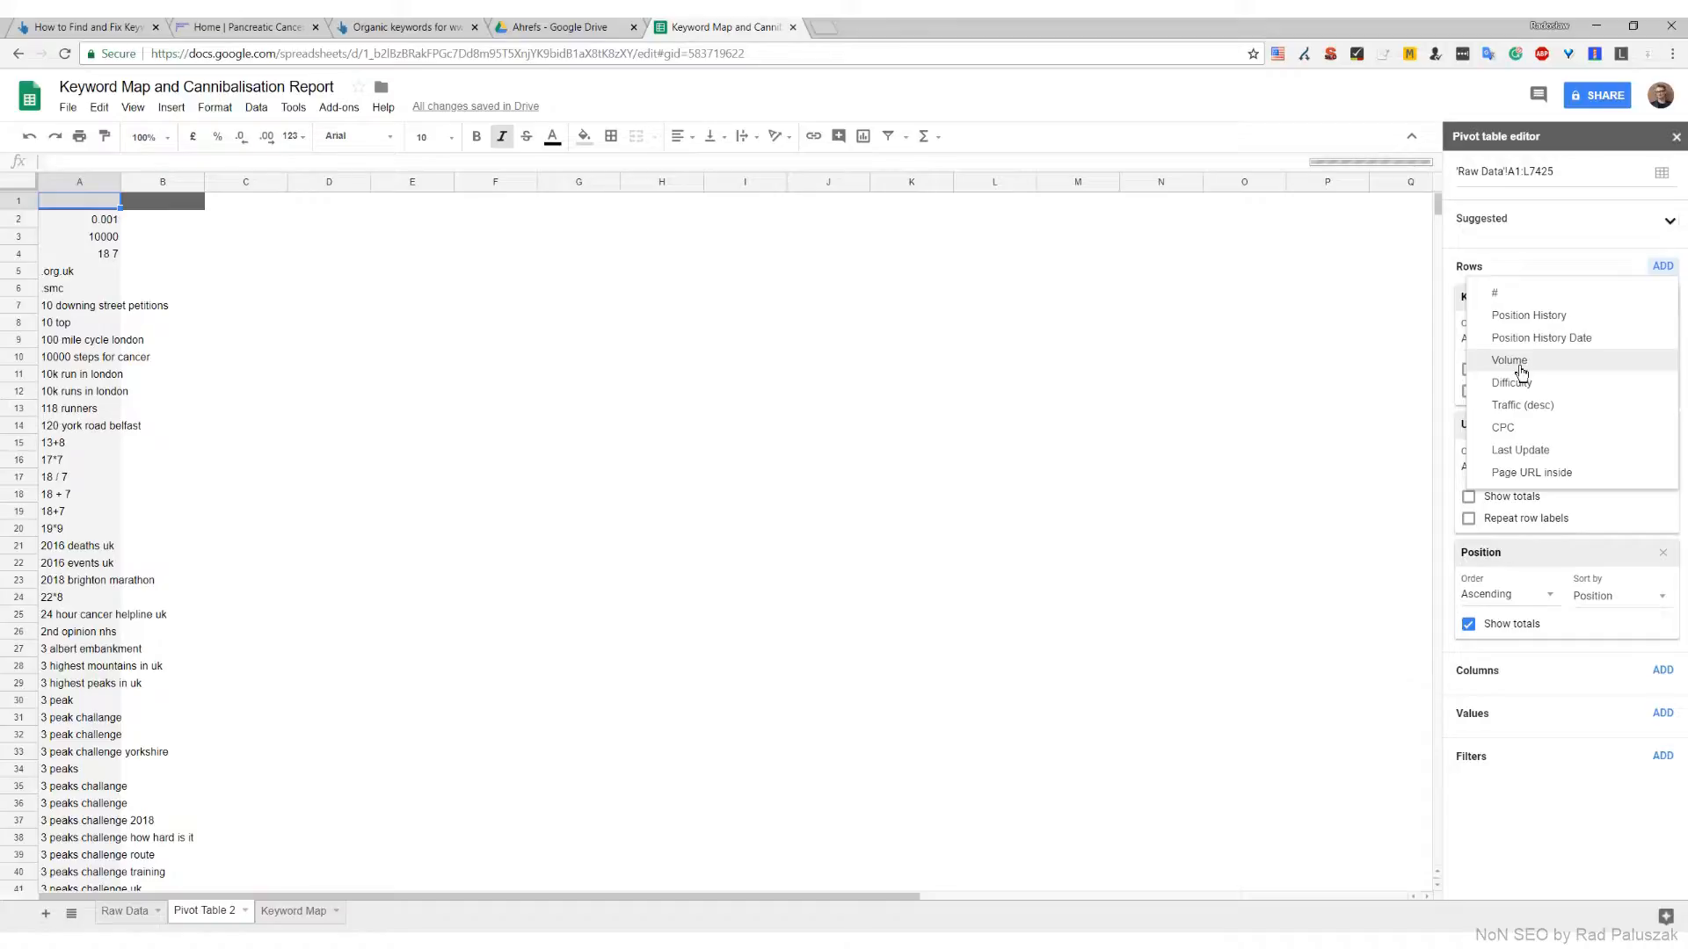
pyautogui.click(1521, 371)
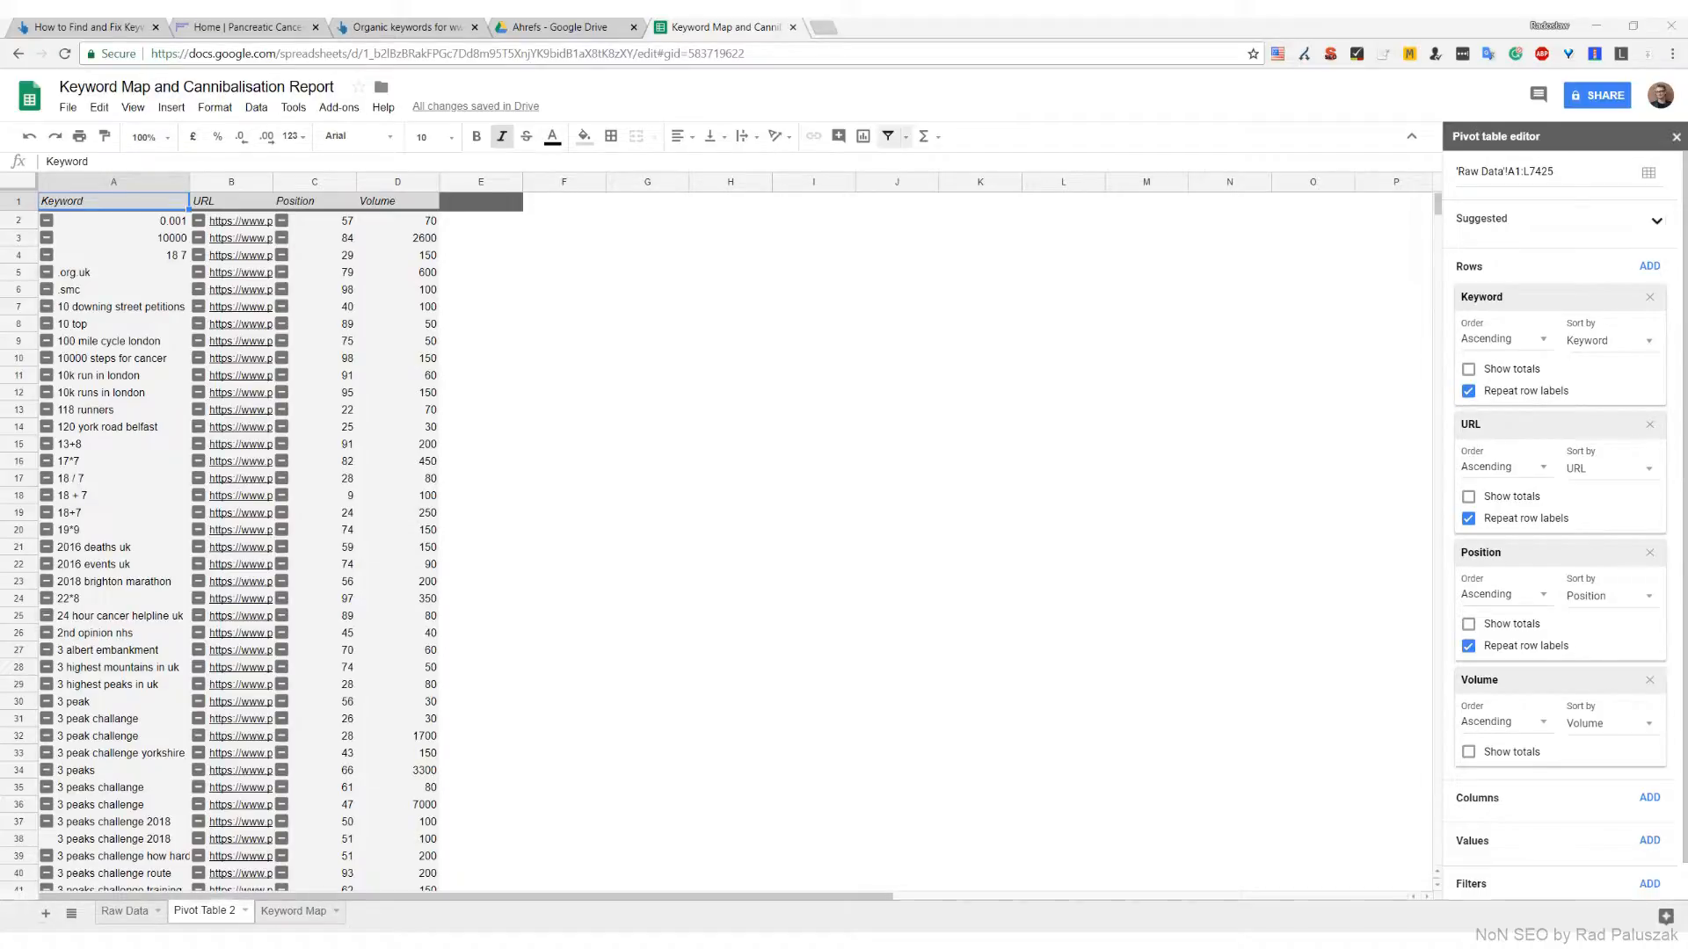
pyautogui.click(1519, 396)
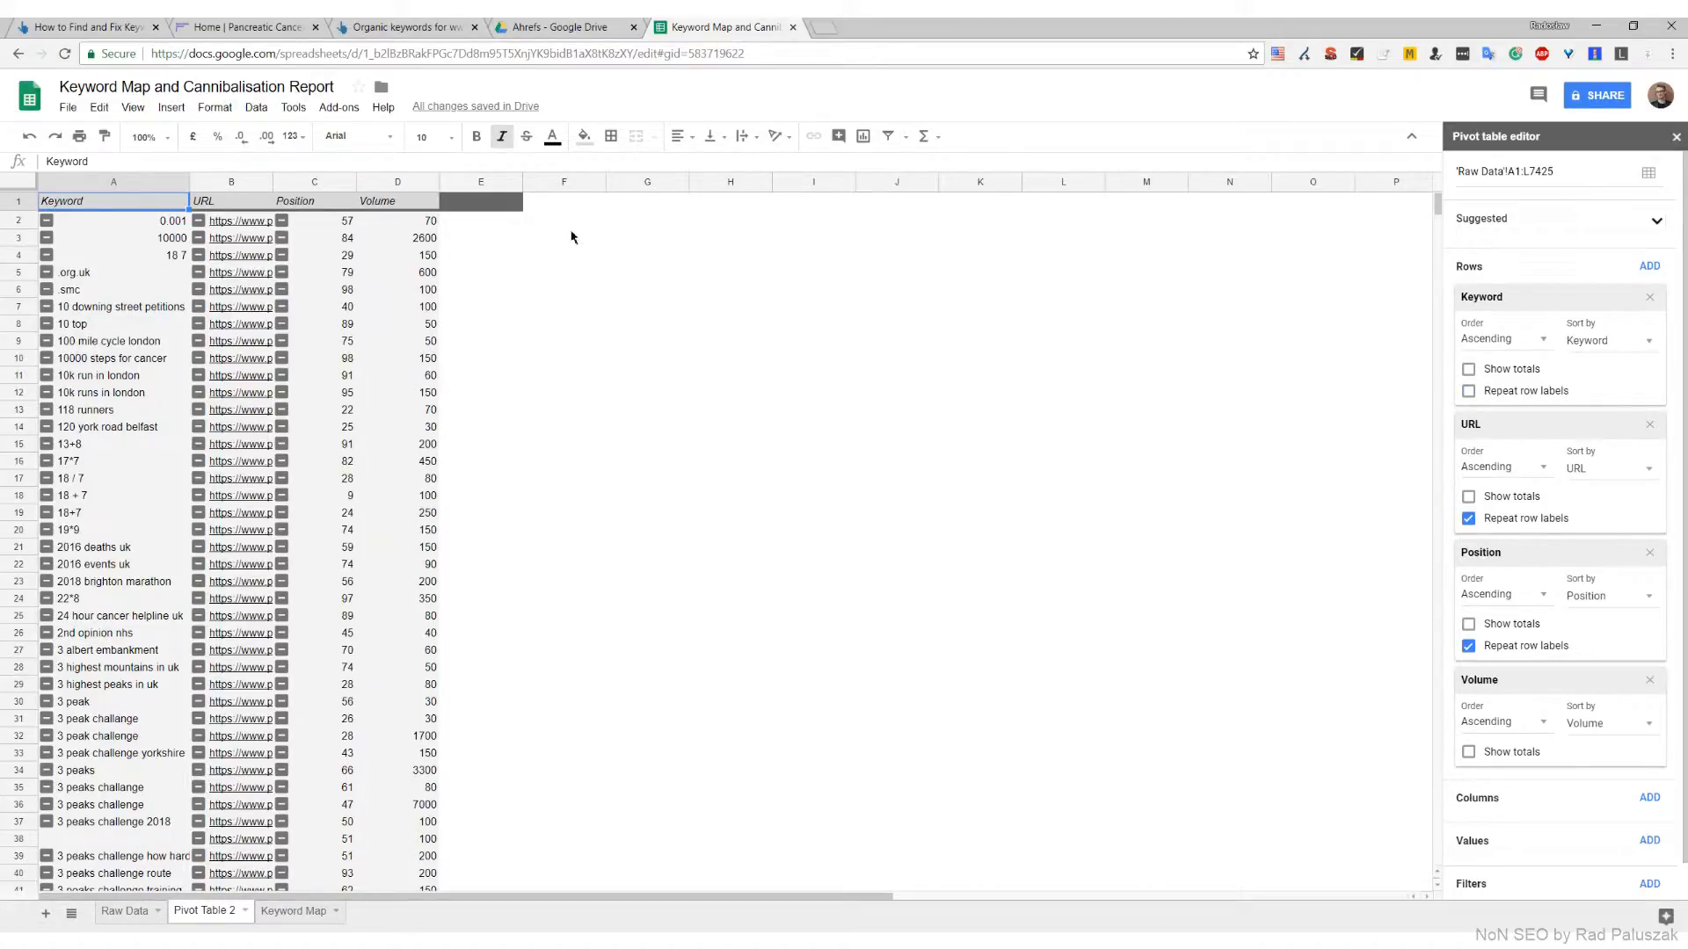
# Enter the column headers Cannibalised in F1 and Helper in G1 beside the new pivot table
pyautogui.click(559, 206)
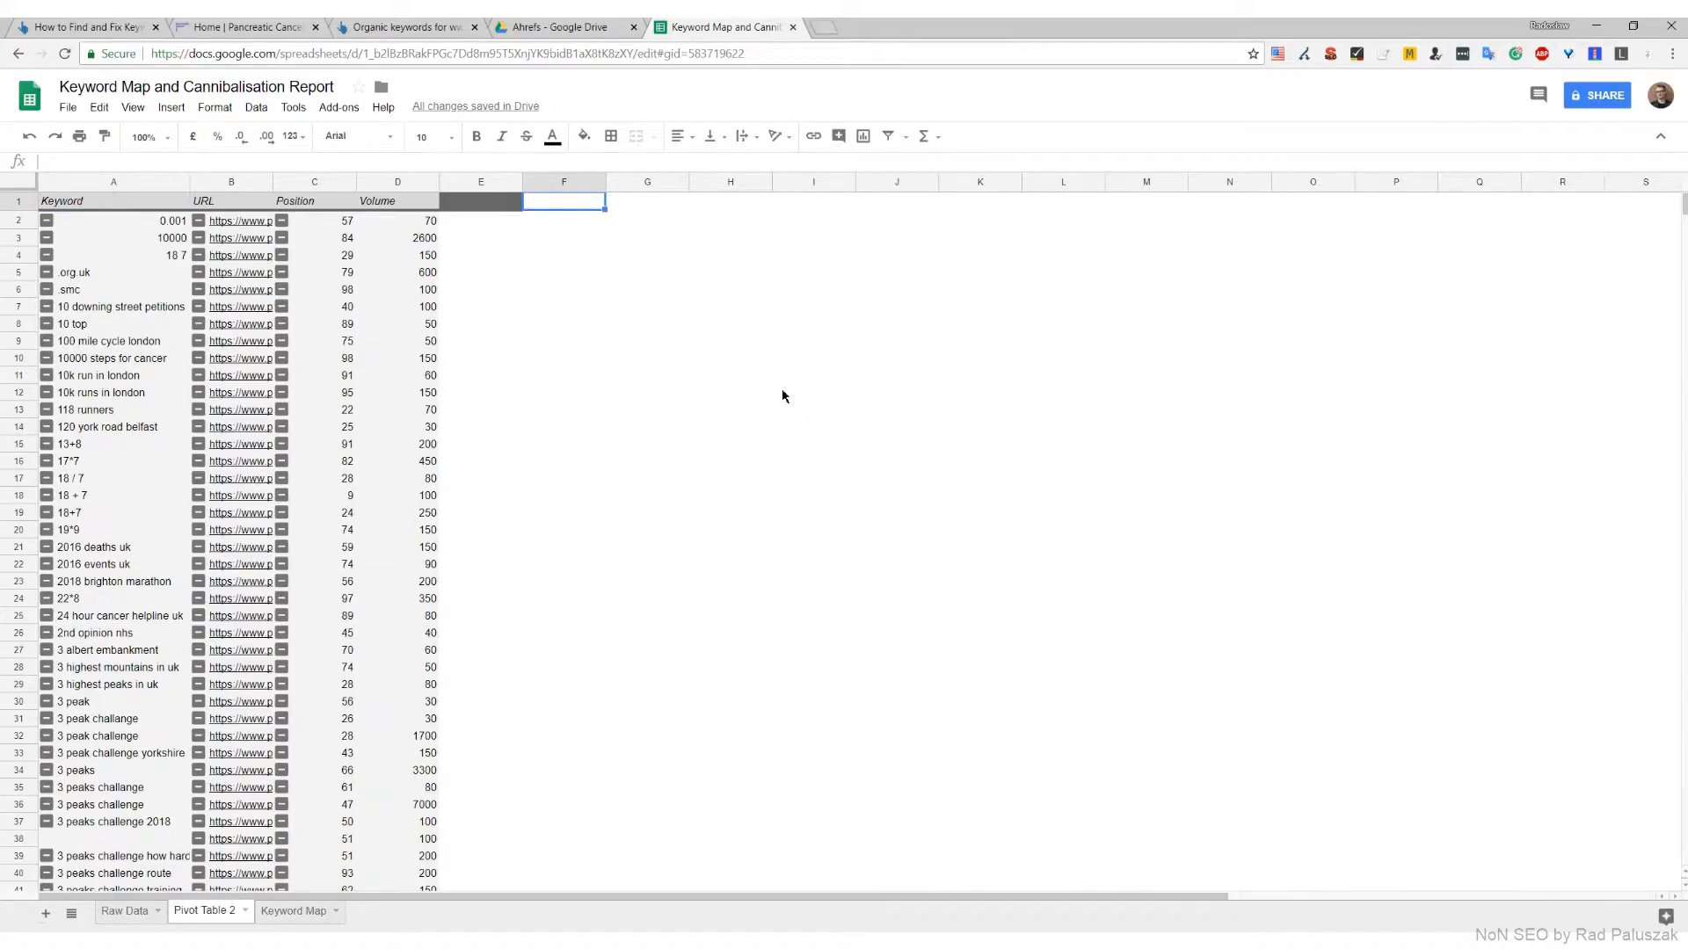
pyautogui.write('Cannibalised')
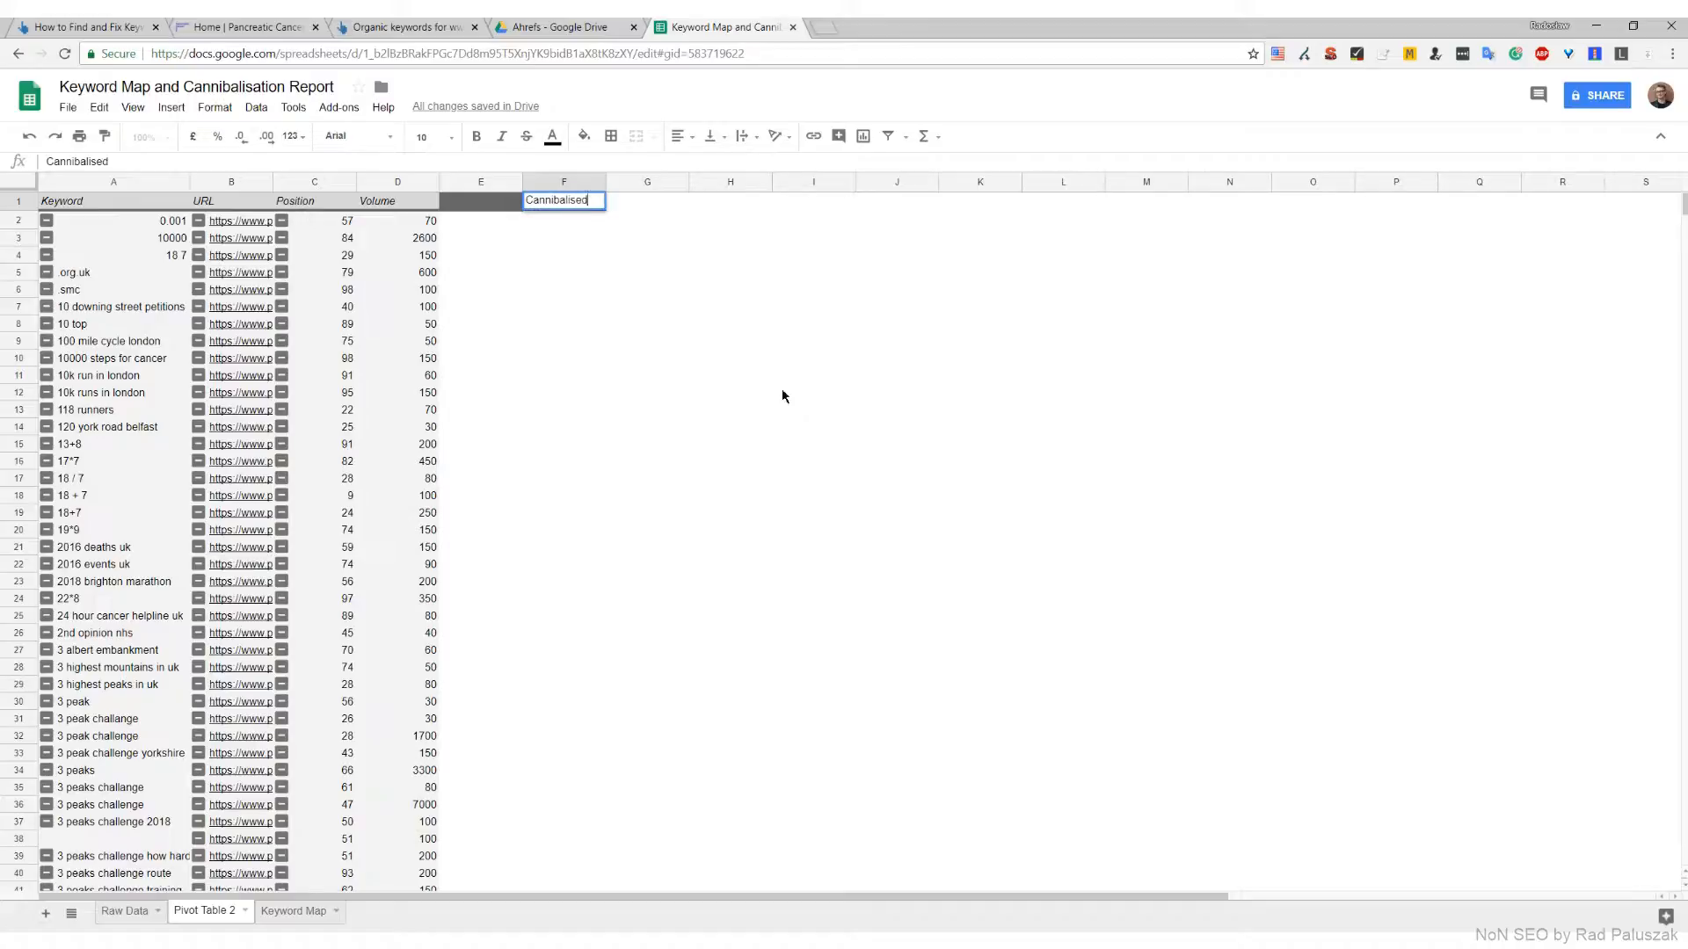
pyautogui.press('Tab')
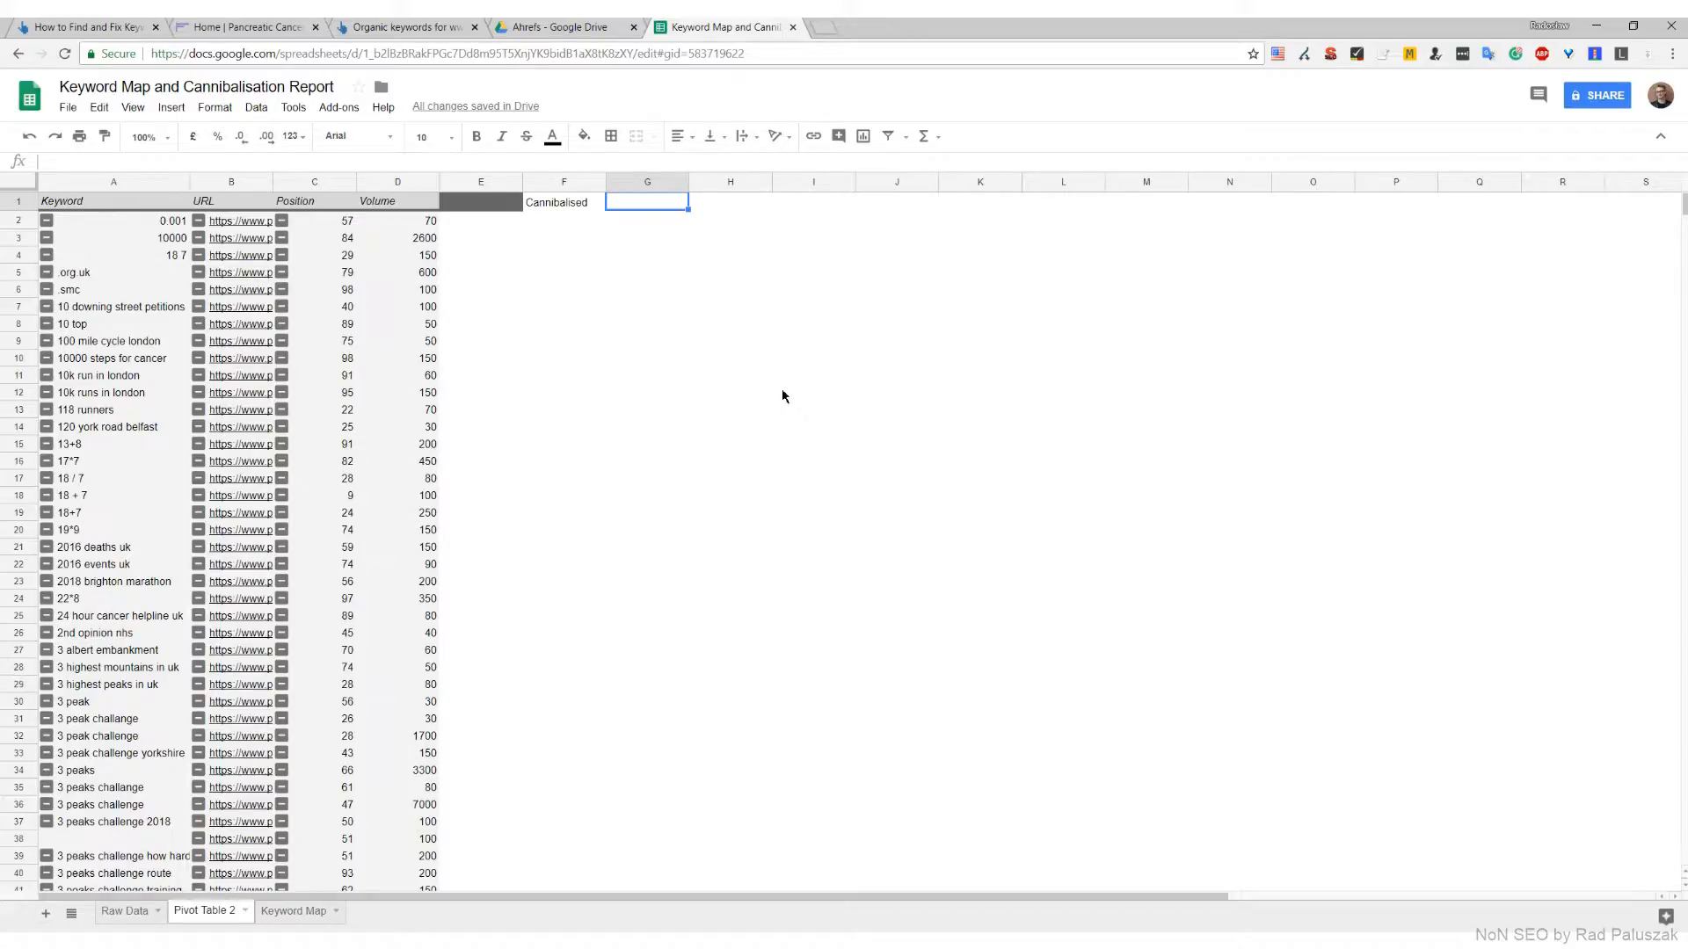
pyautogui.write('Helper')
pyautogui.press('Return')
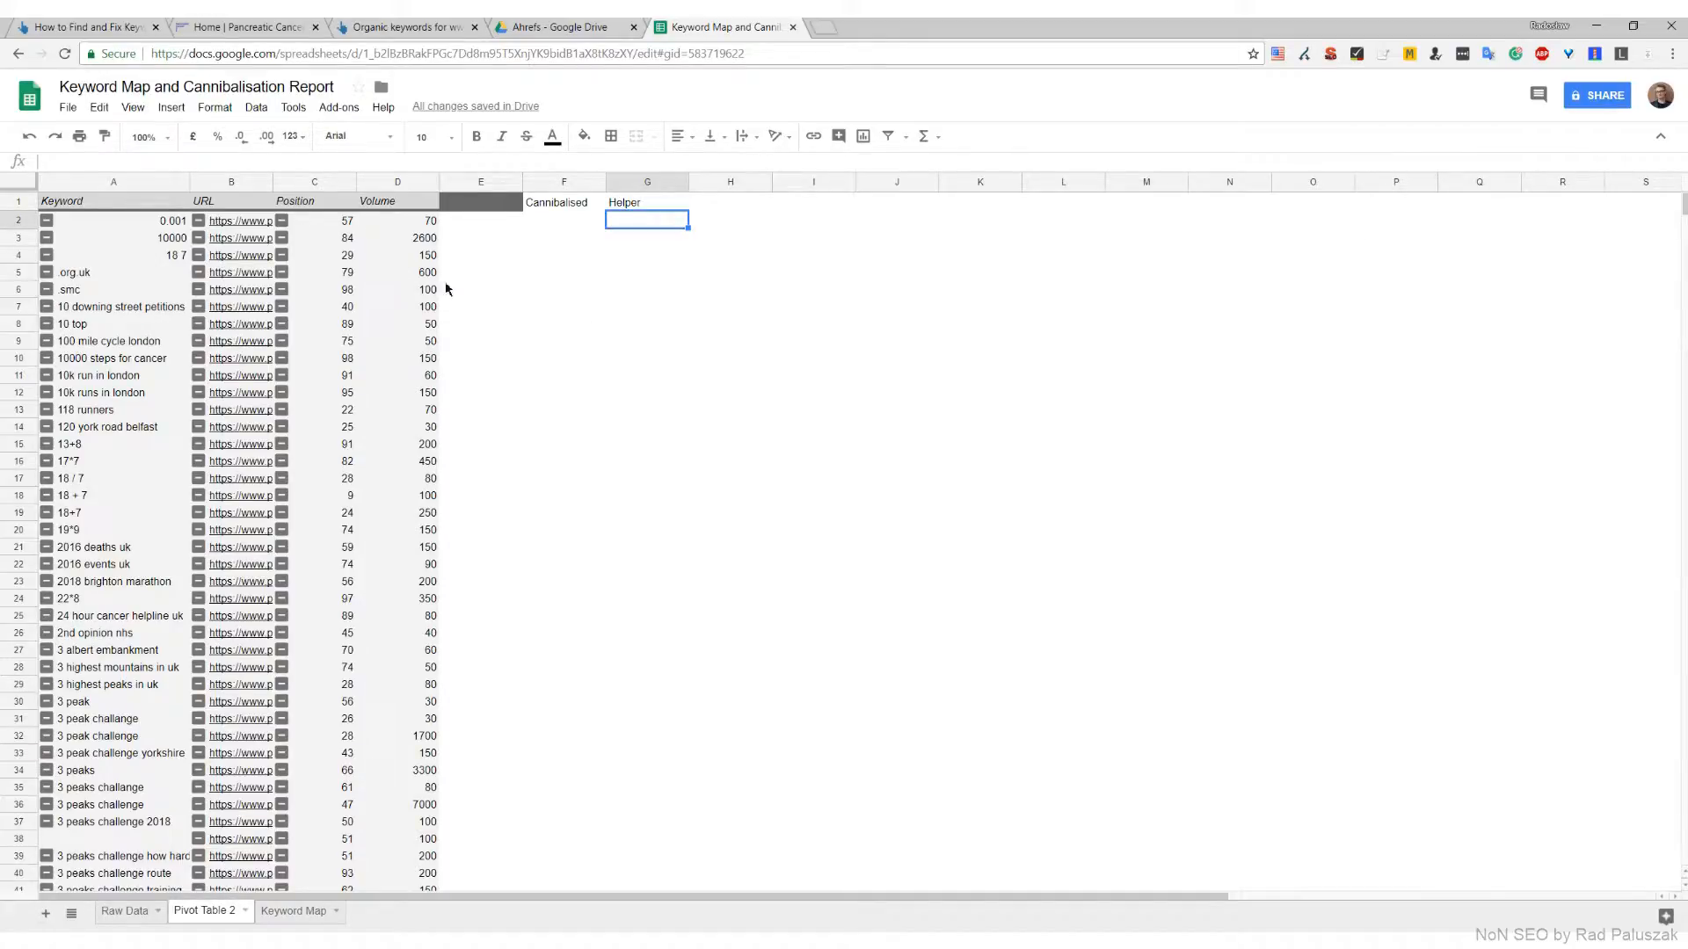
# Add a filter to the header row from Keyword in A1 through Helper in G1
pyautogui.moveTo(114, 202); pyautogui.dragTo(633, 207)
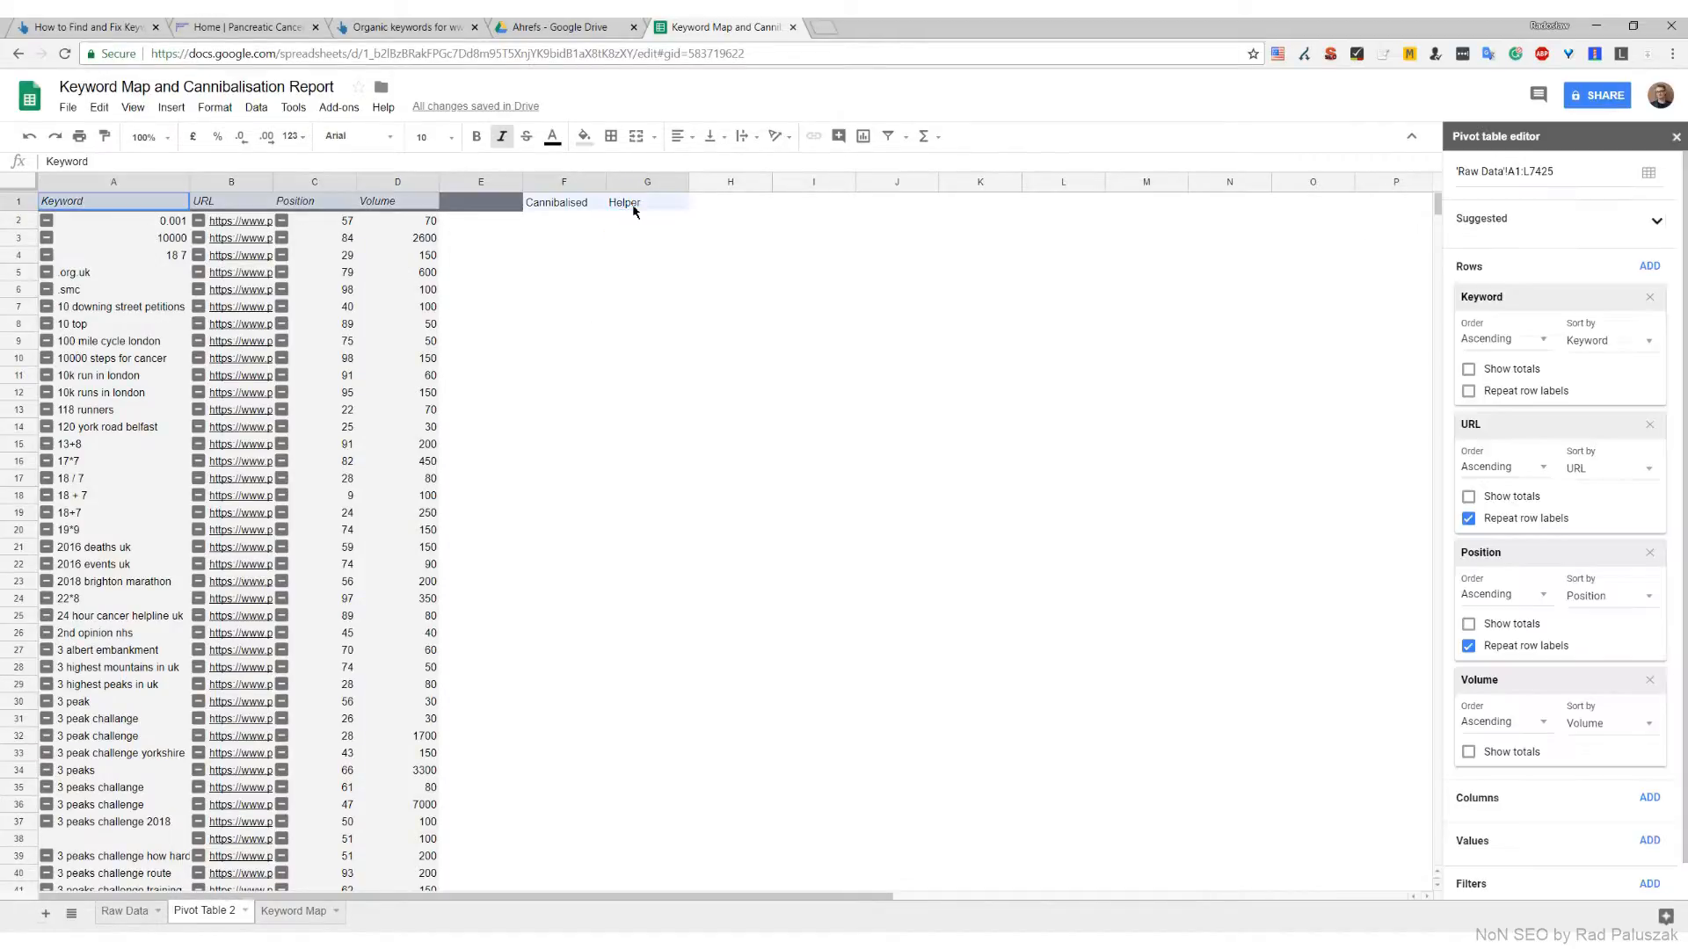
pyautogui.click(889, 137)
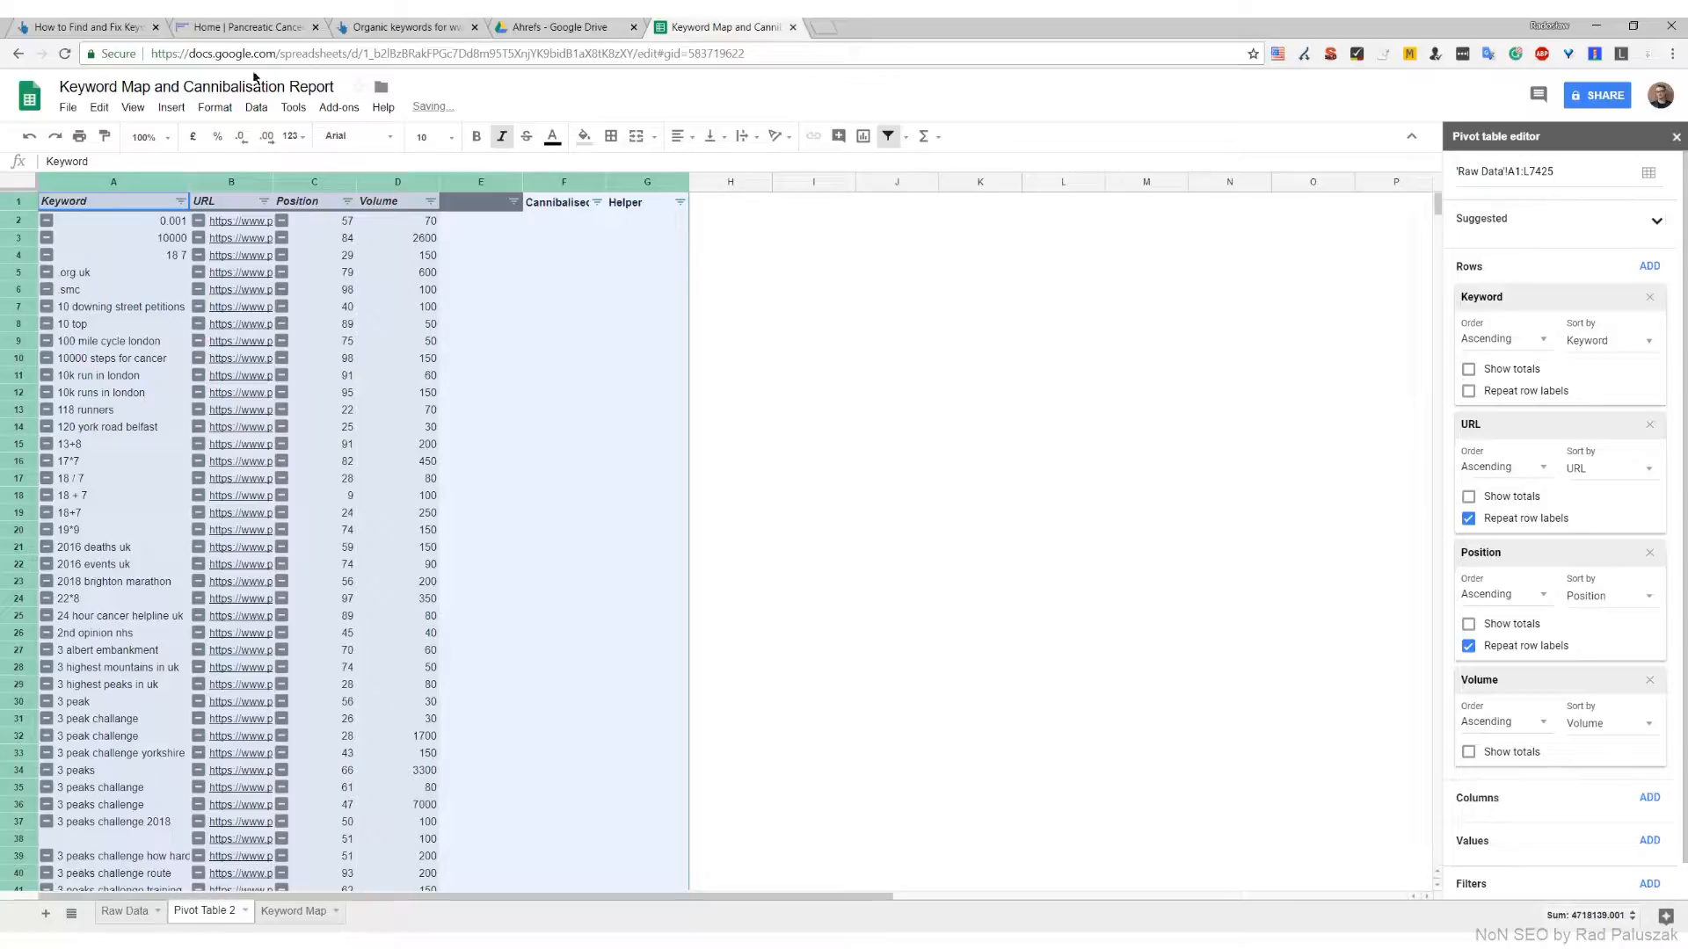
pyautogui.click(647, 202)
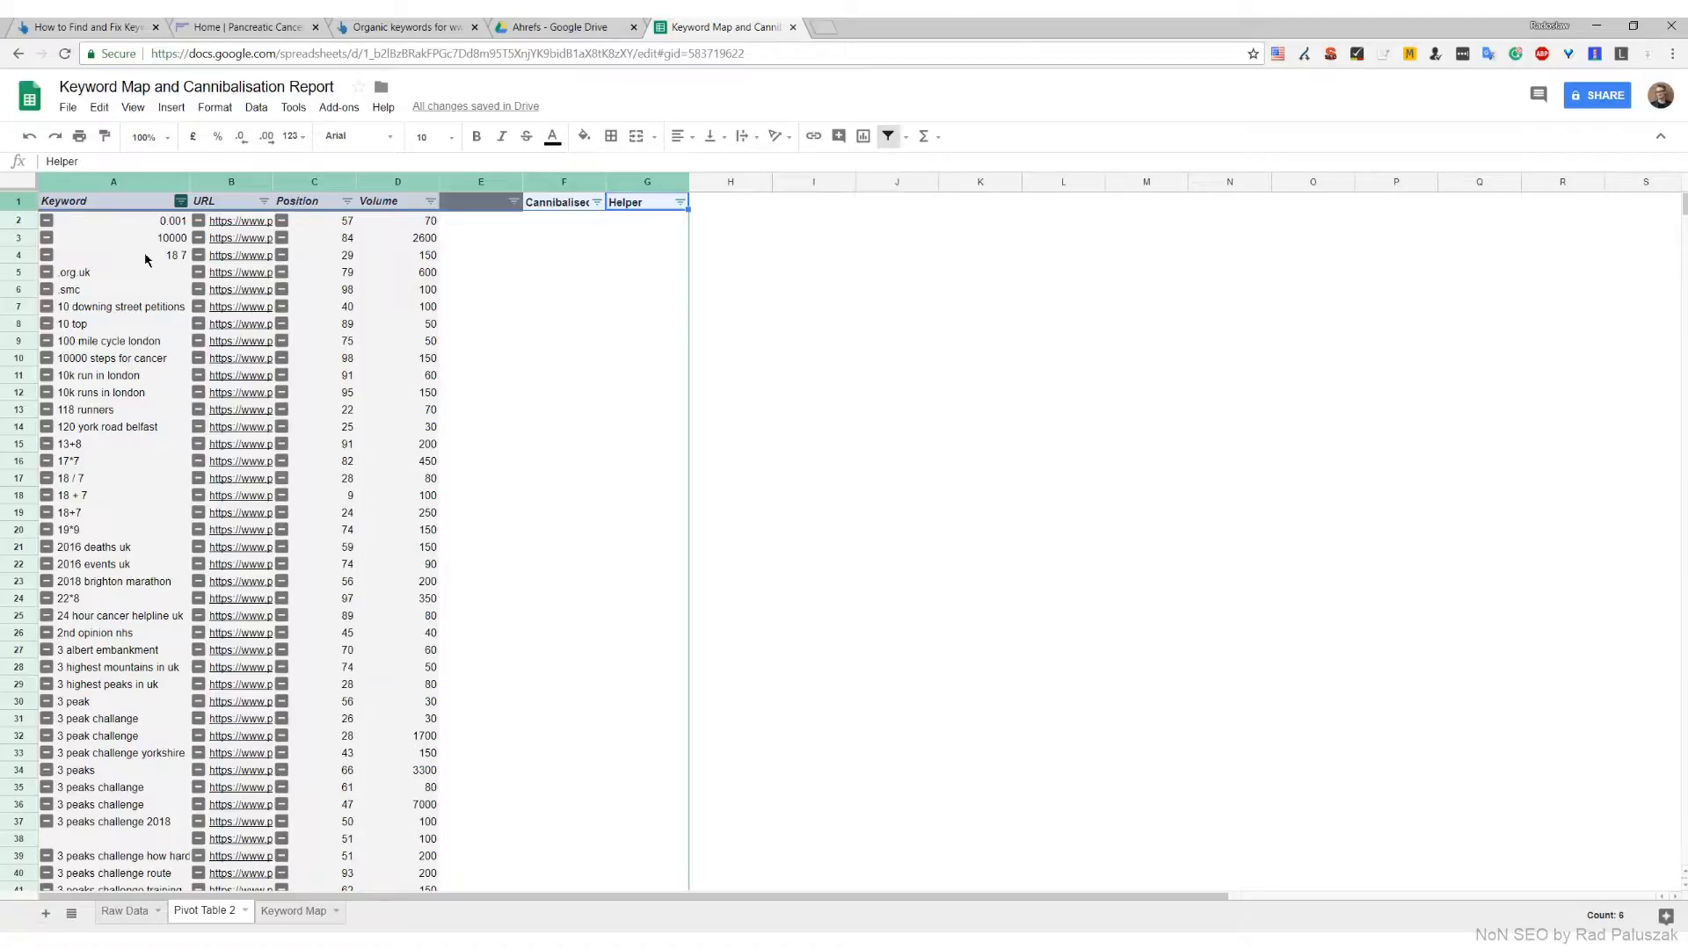
# Filter the Keyword column to show only blank cells
pyautogui.click(180, 200)
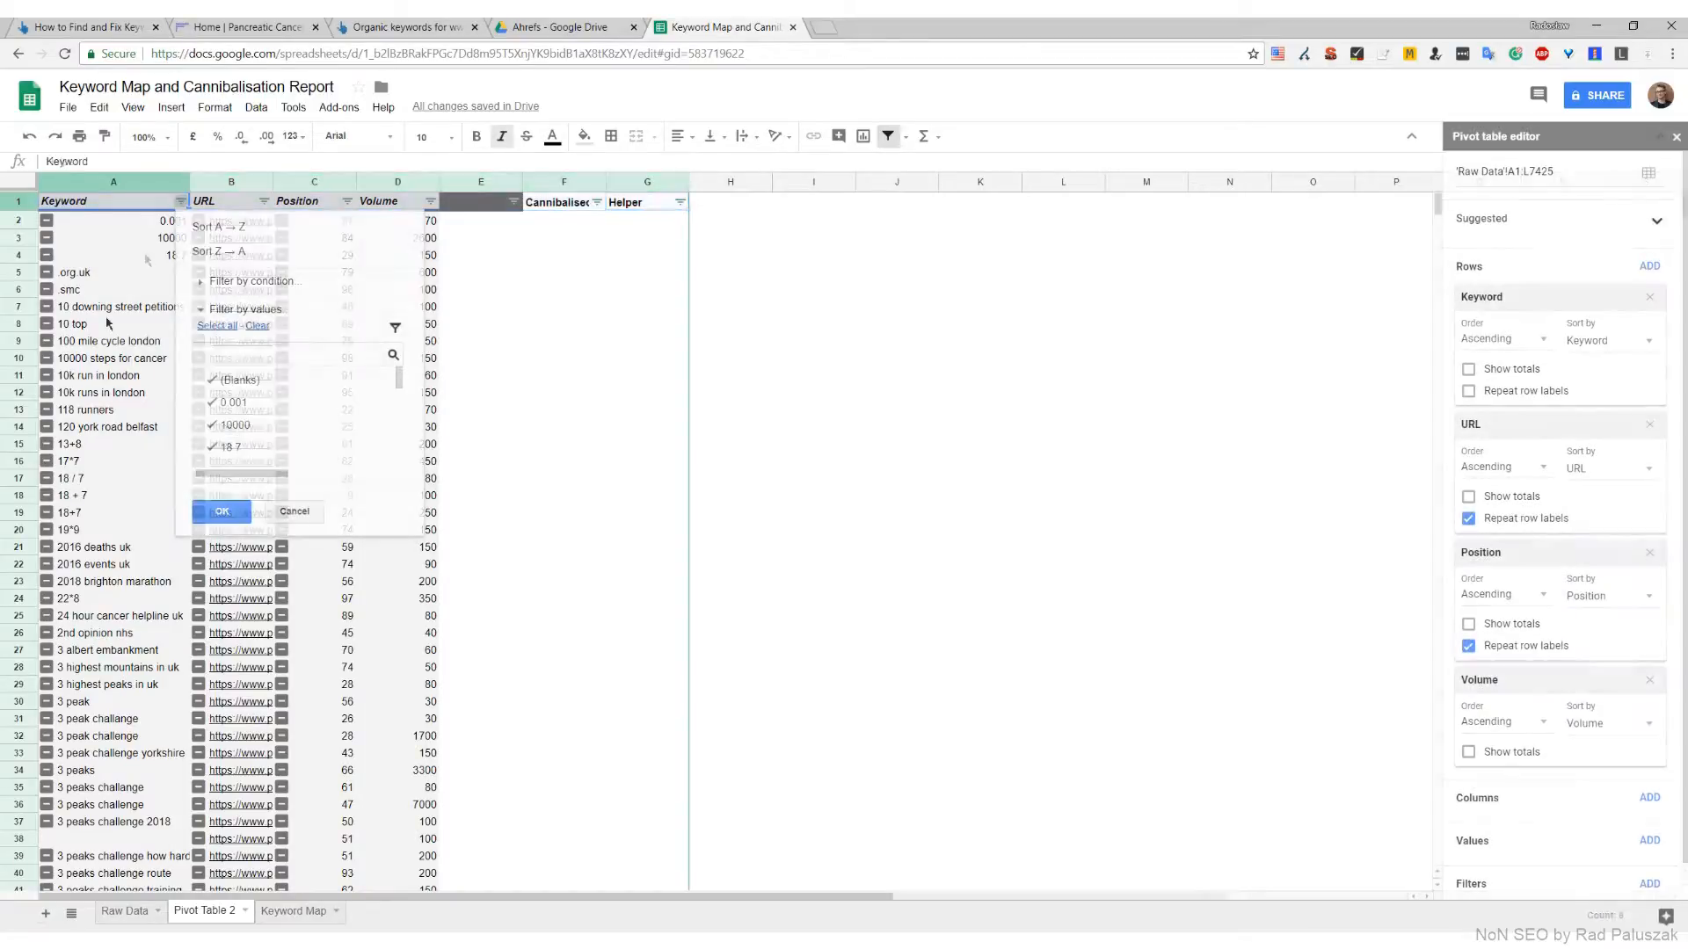
pyautogui.click(260, 327)
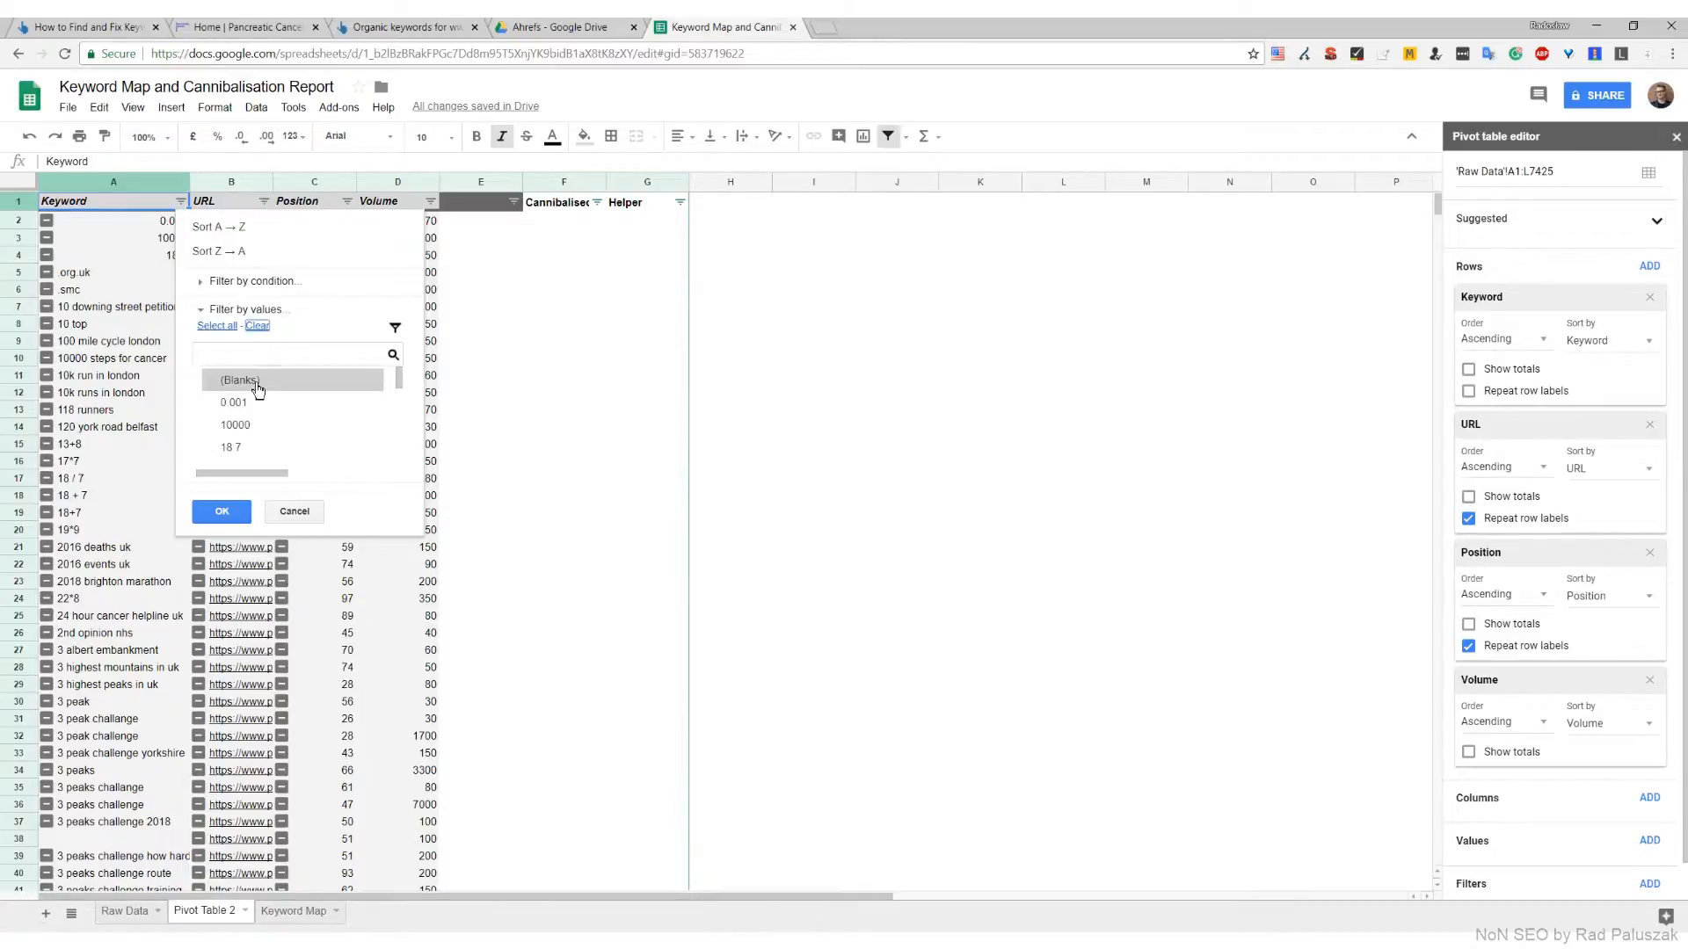
pyautogui.click(256, 381)
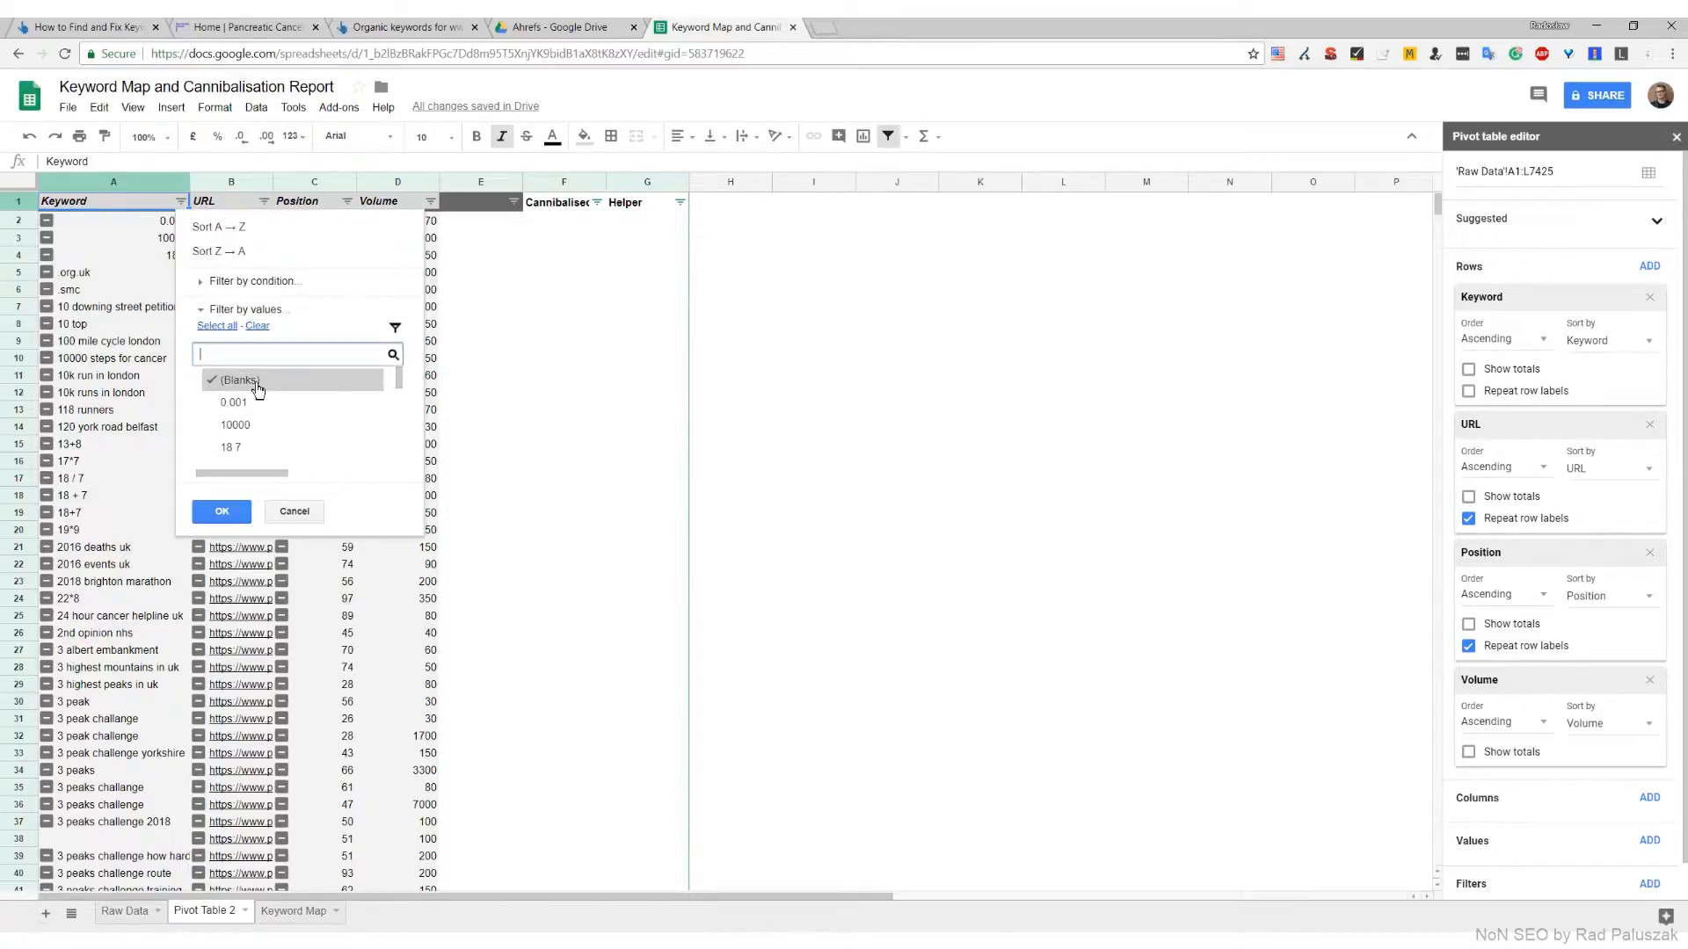
pyautogui.click(222, 515)
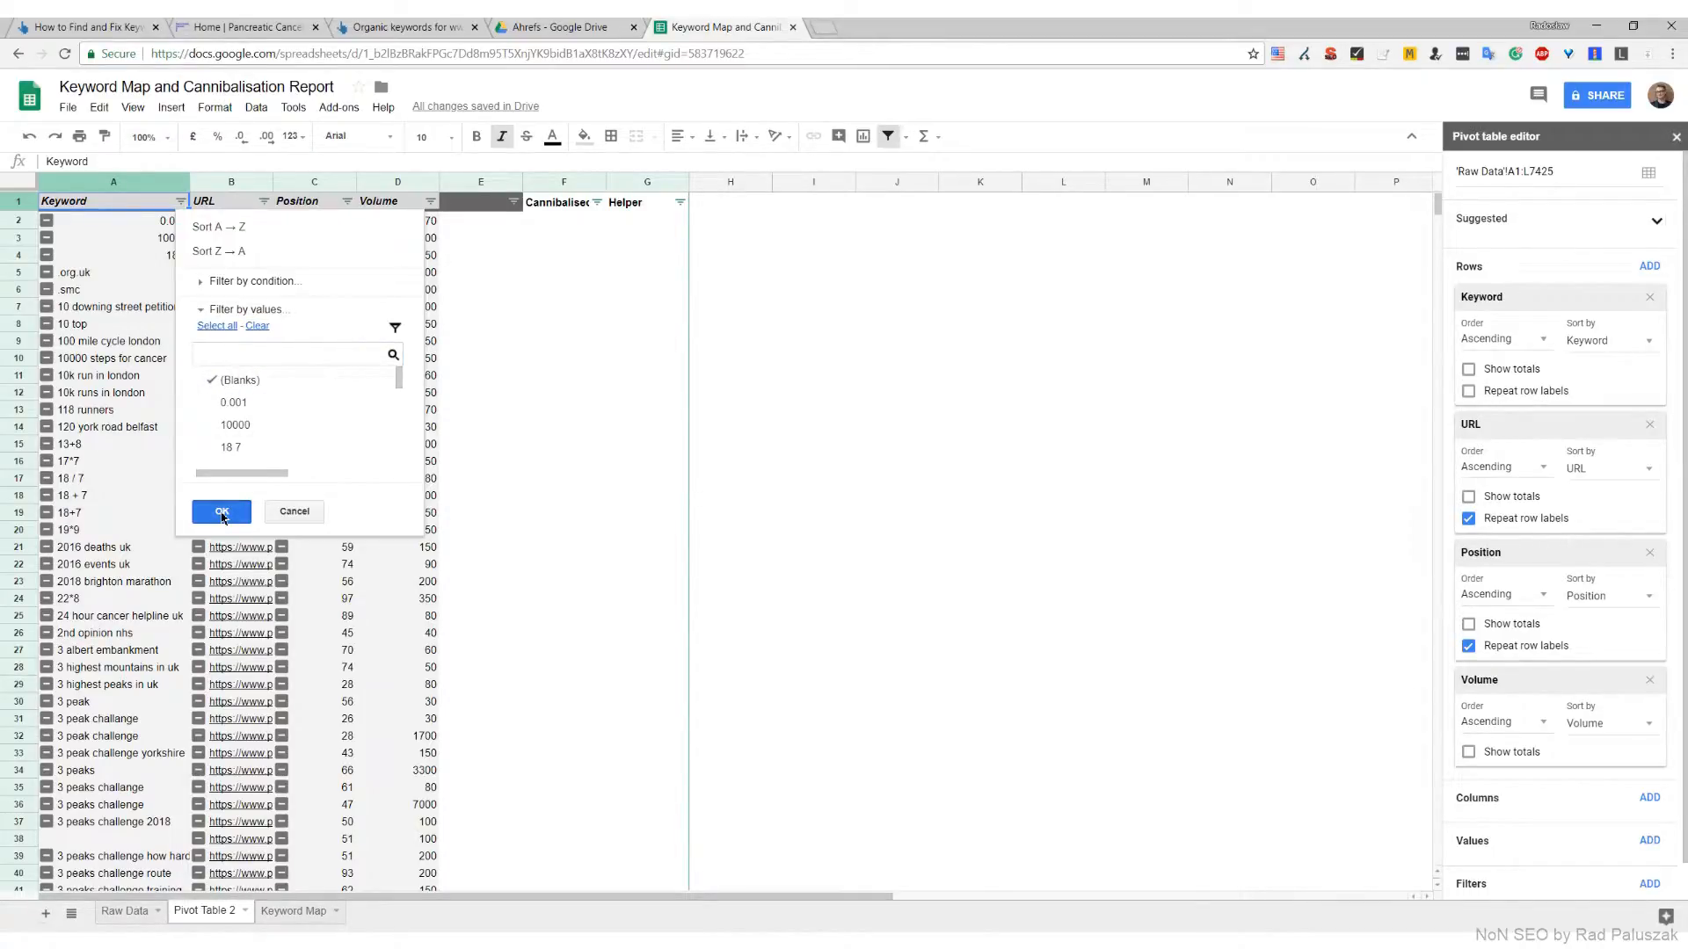
pyautogui.click(221, 514)
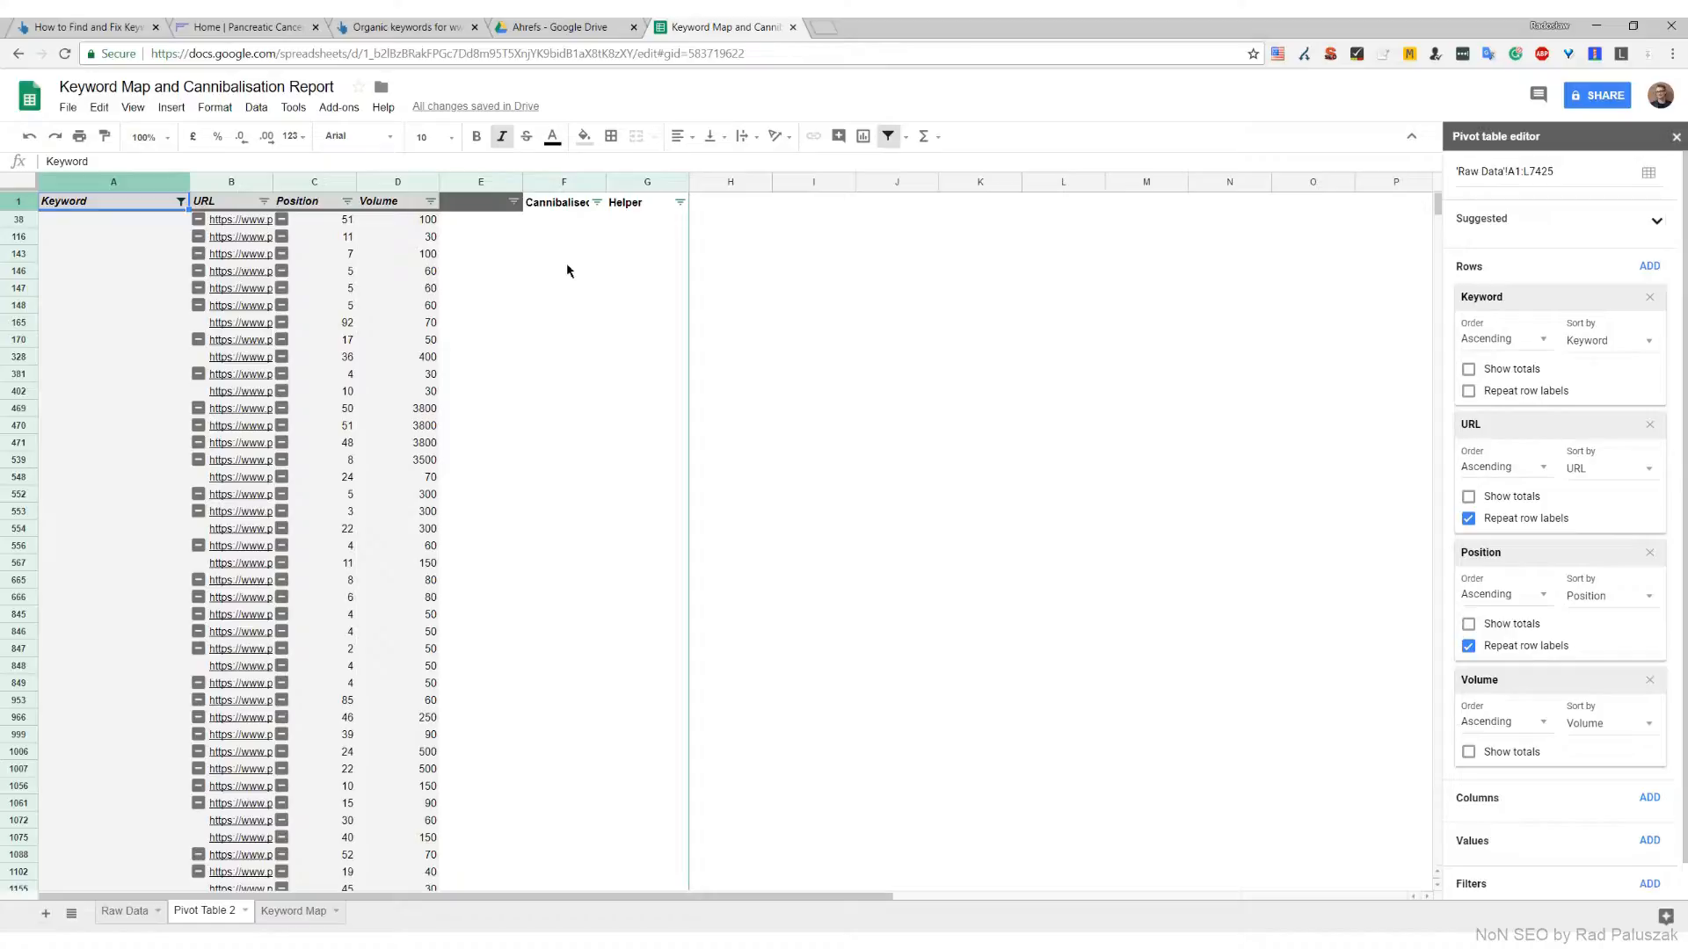
# Enter Cannibalised in F7335, the last filtered row, and fill the value through all visible blank-keyword rows of column F
pyautogui.click(330, 433)
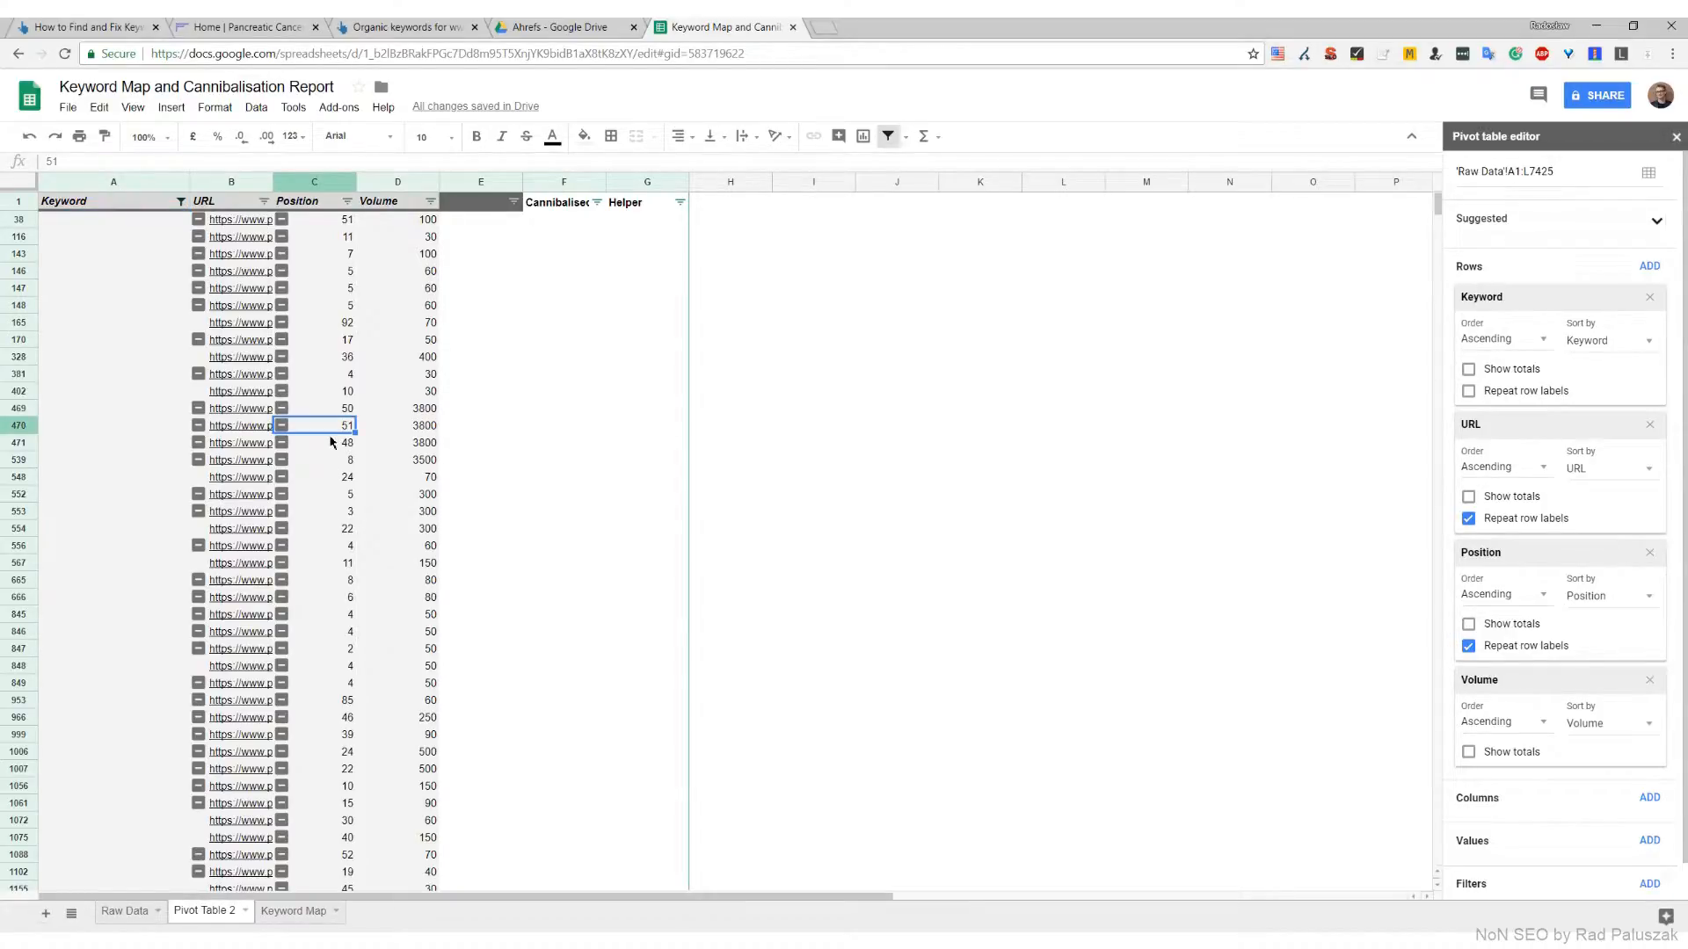
pyautogui.hotkey('ctrl', 'Down')
pyautogui.press('Right')
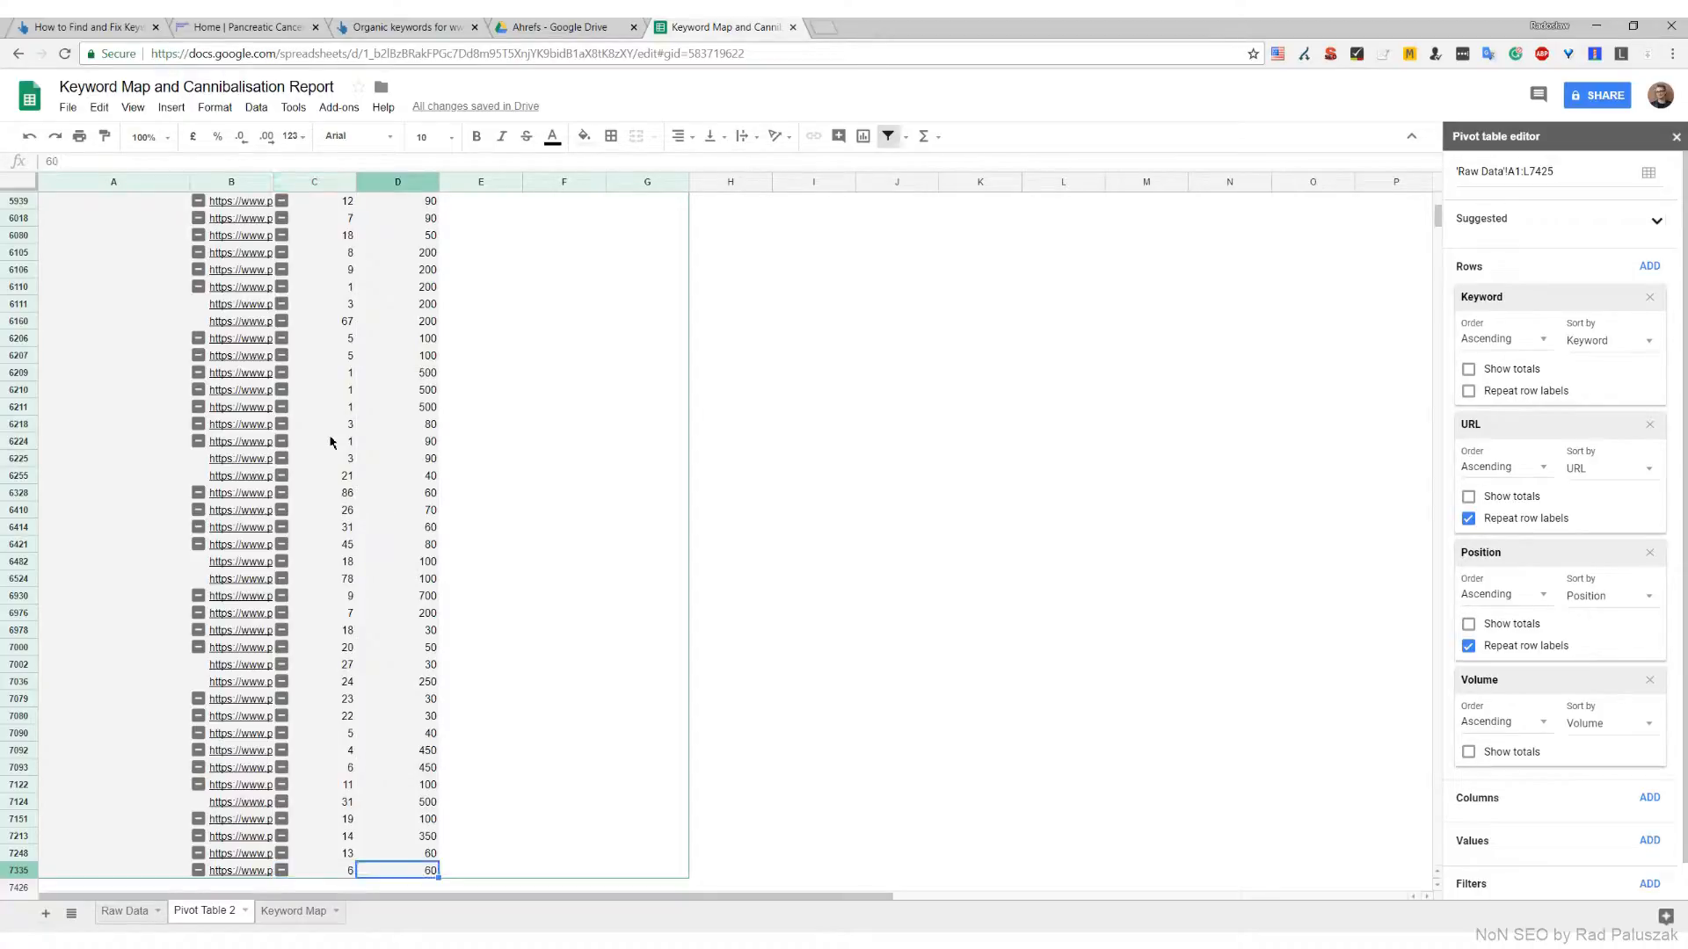
pyautogui.press('Right')
pyautogui.press('Right')
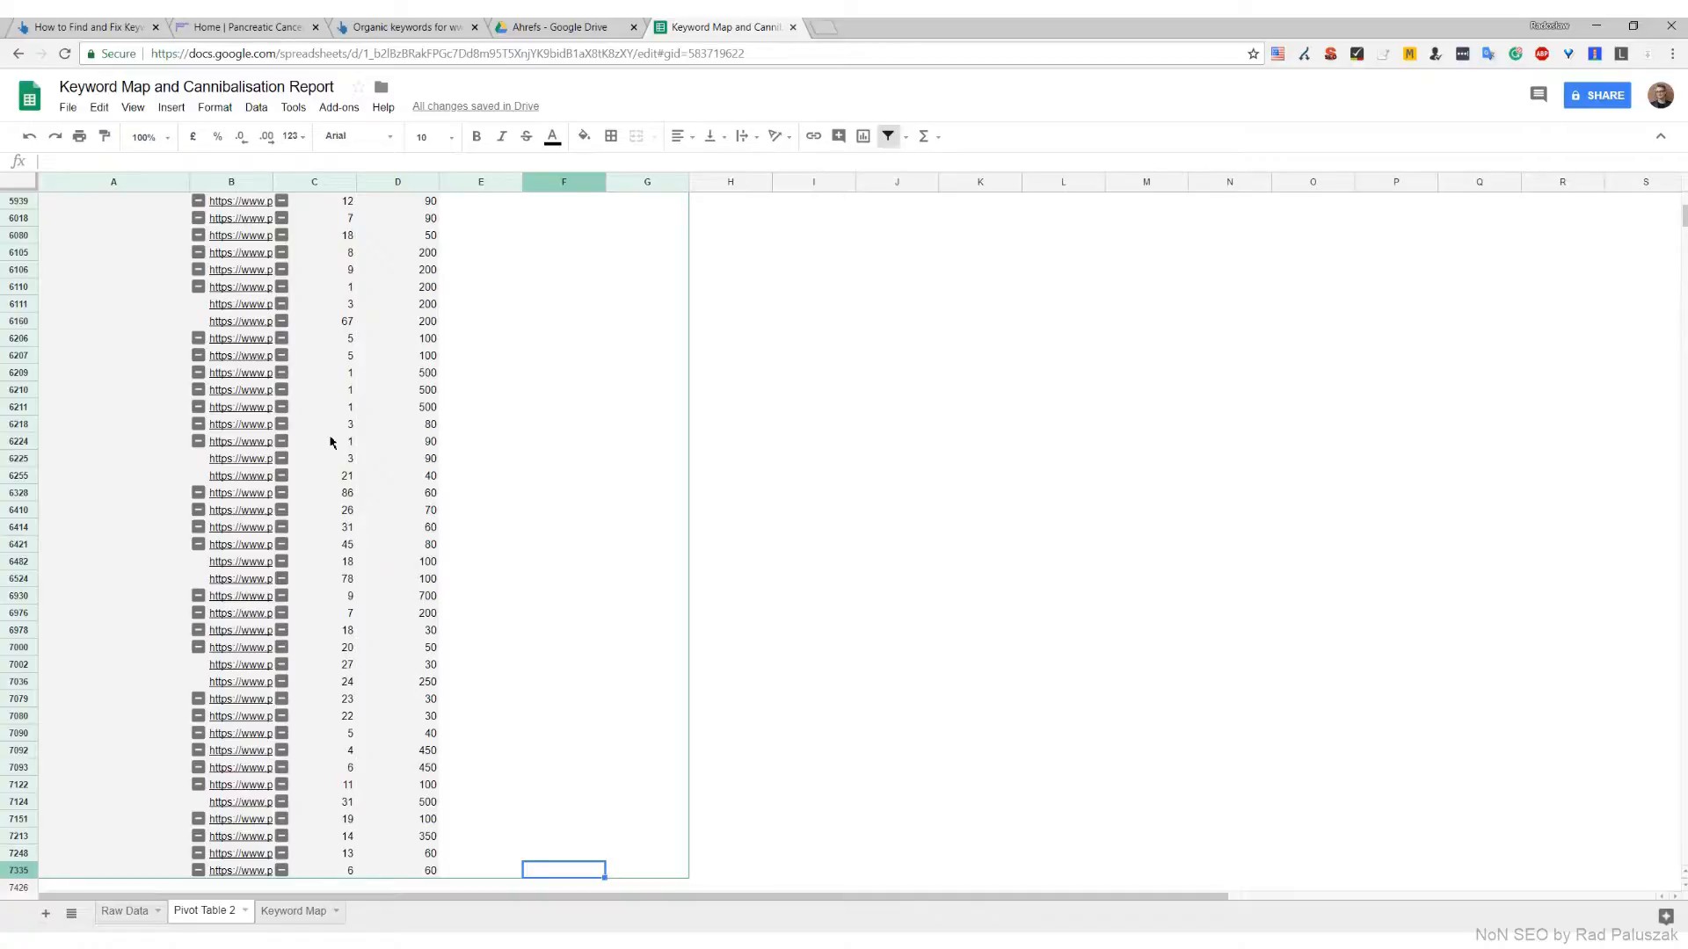
pyautogui.write('Cannibalised')
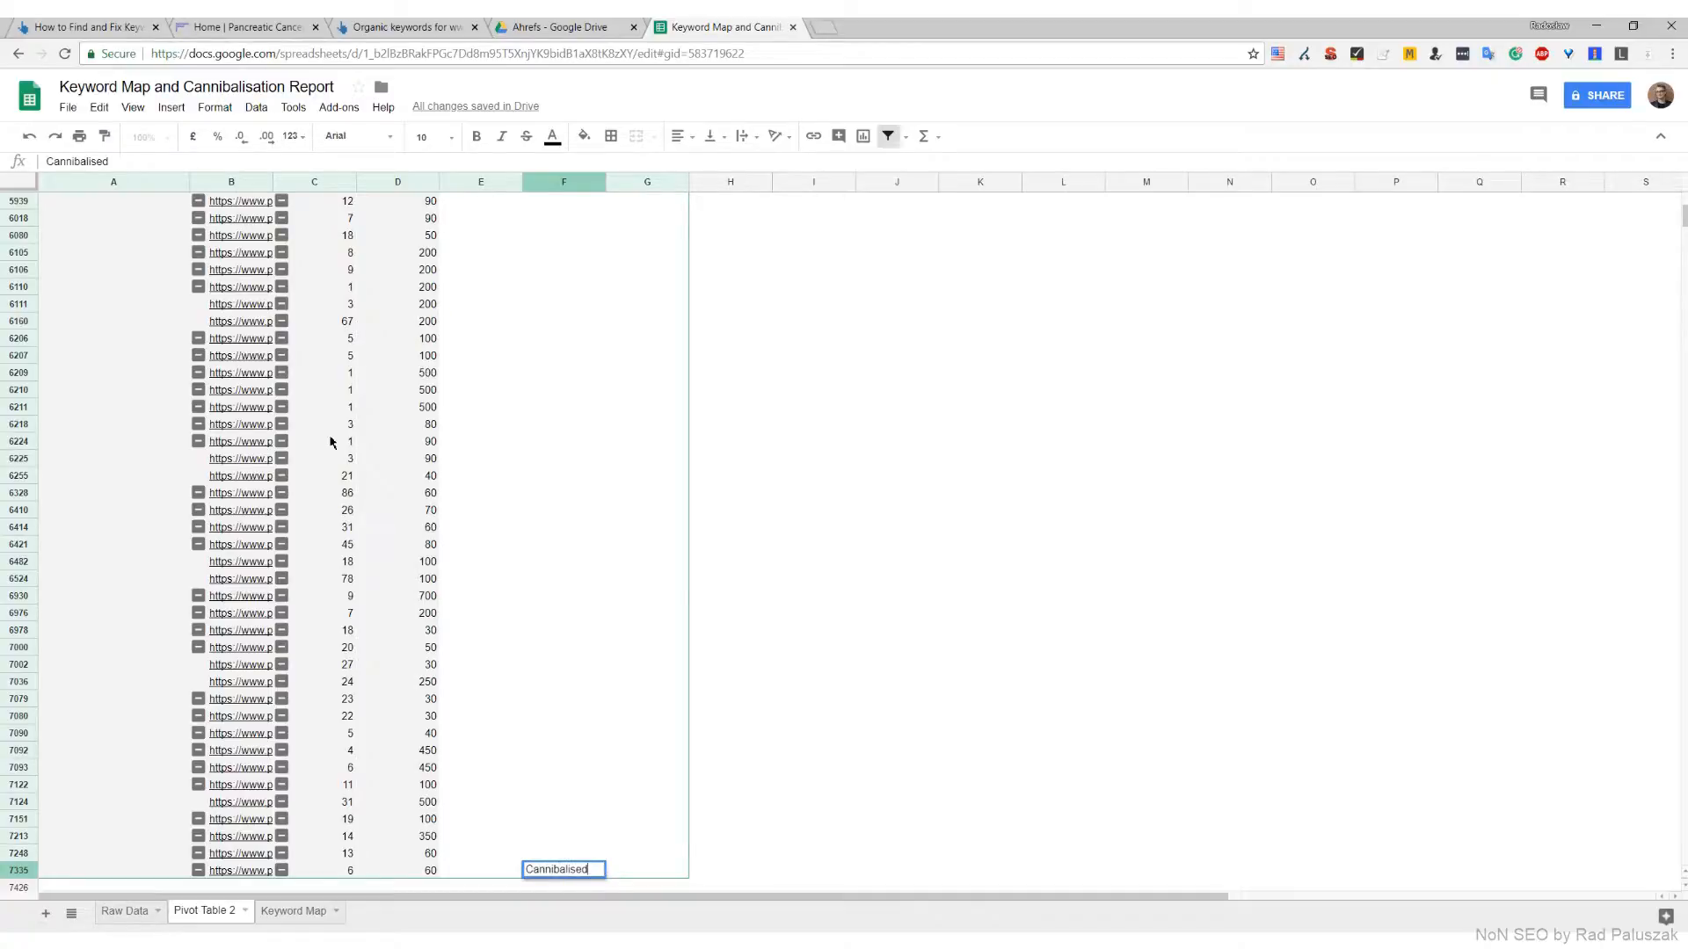
pyautogui.press('Return')
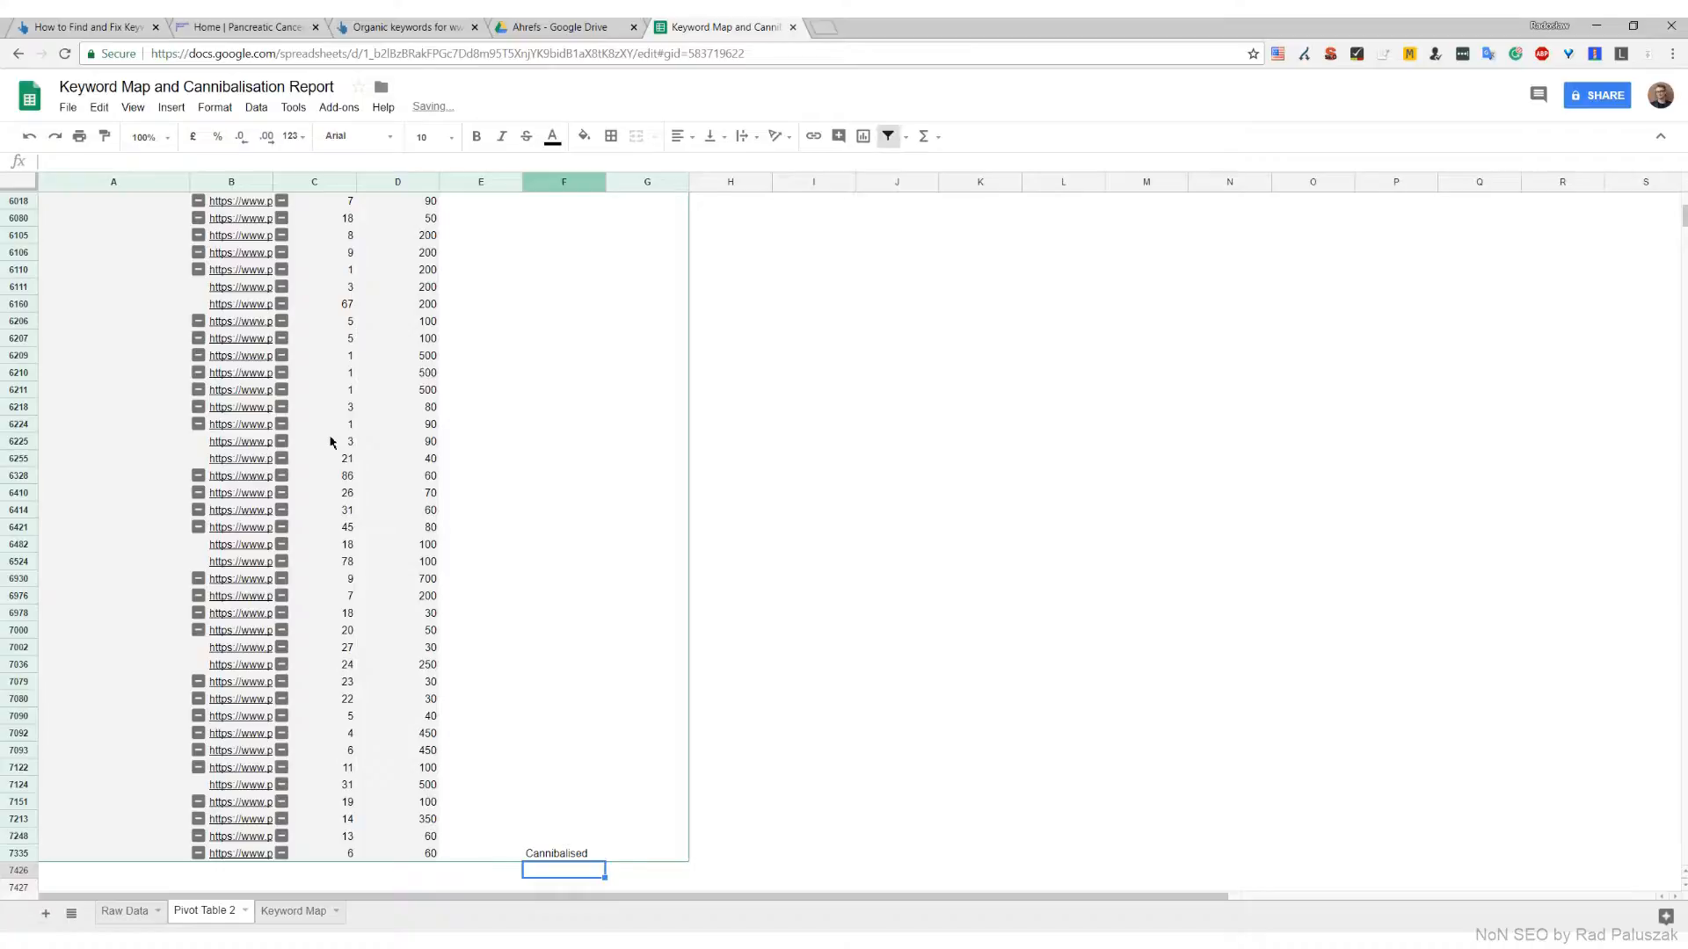
pyautogui.press('Up')
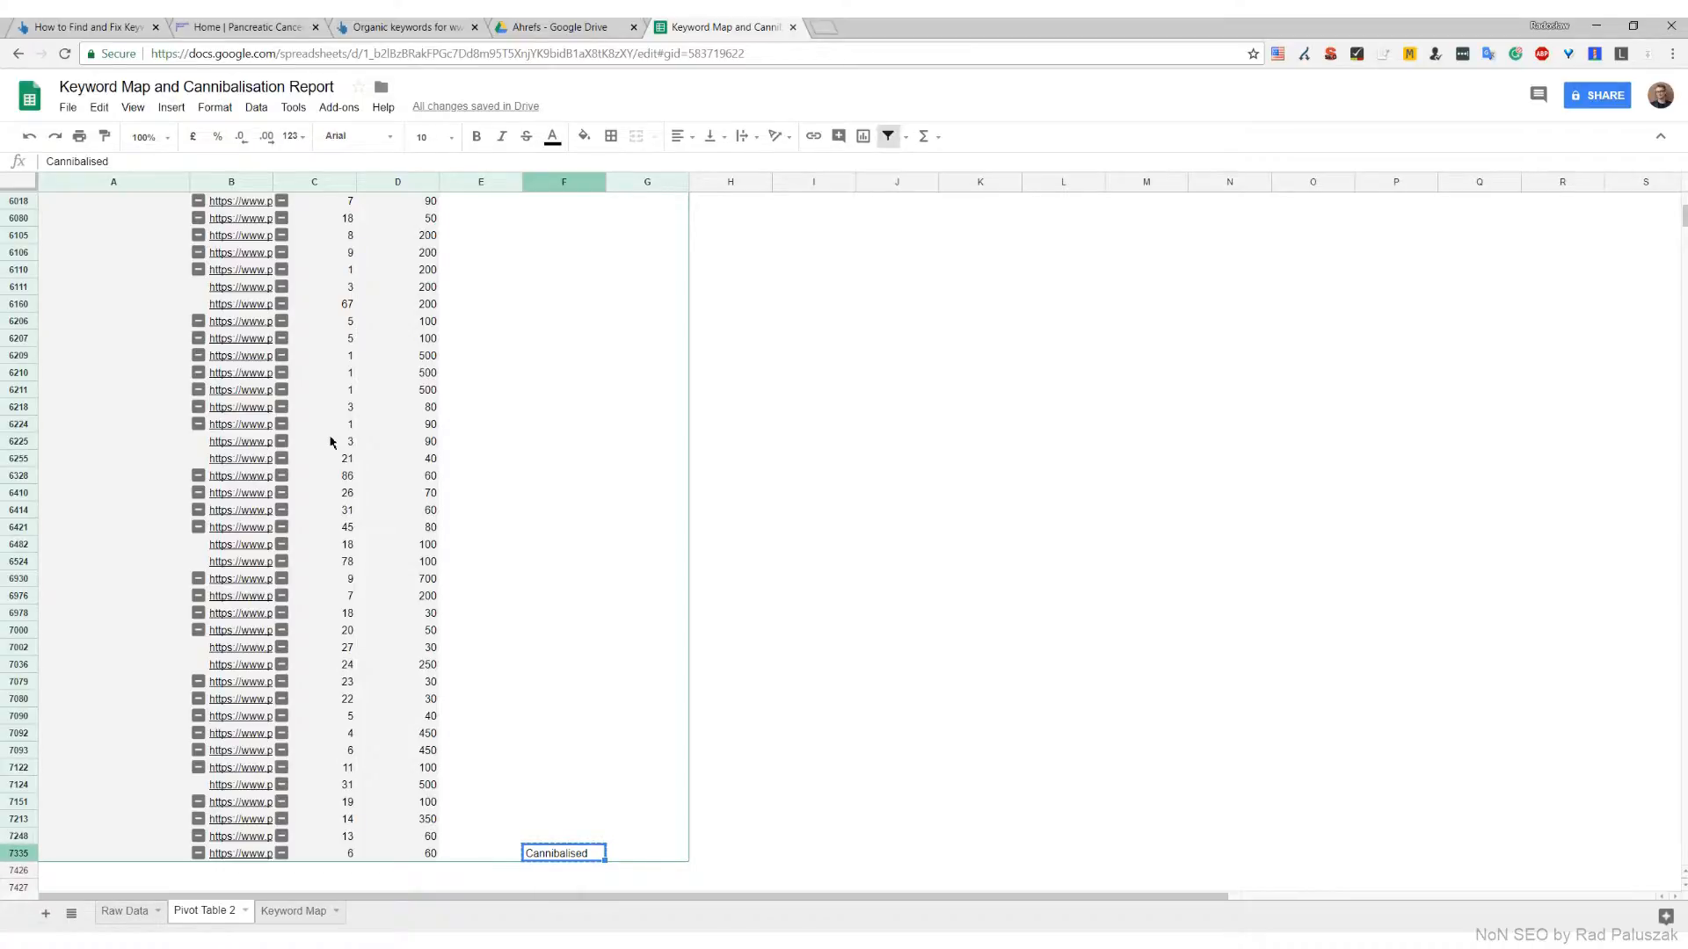
pyautogui.hotkey('ctrl', 'shift', 'Up')
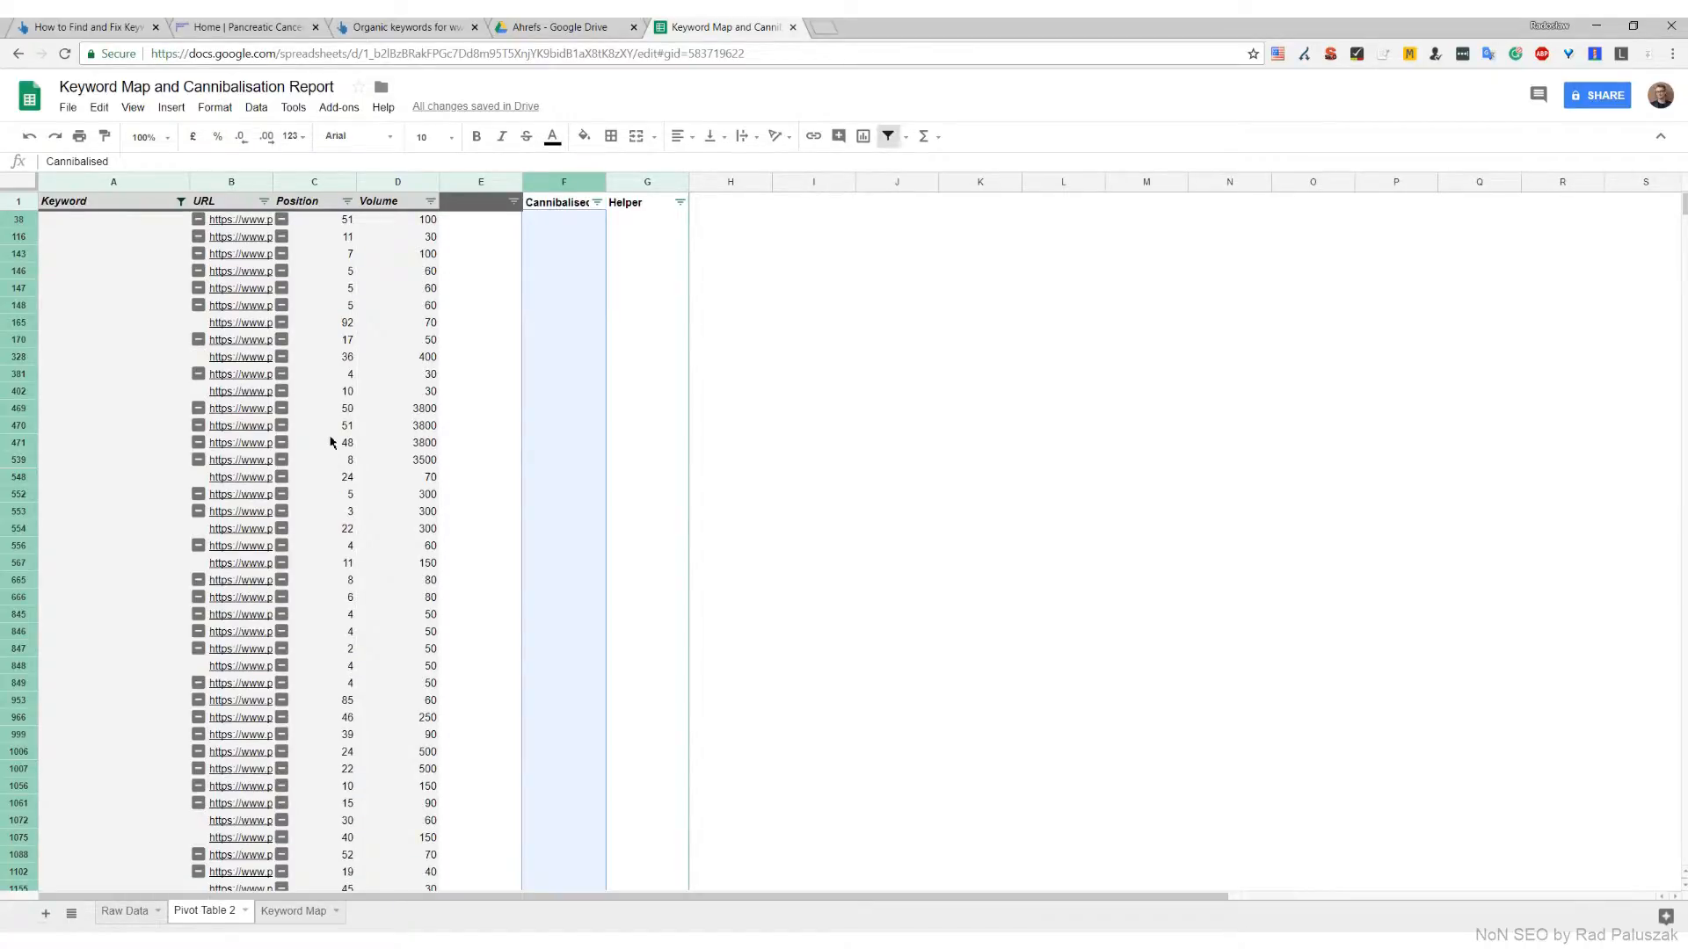
pyautogui.hotkey('ctrl', 'd')
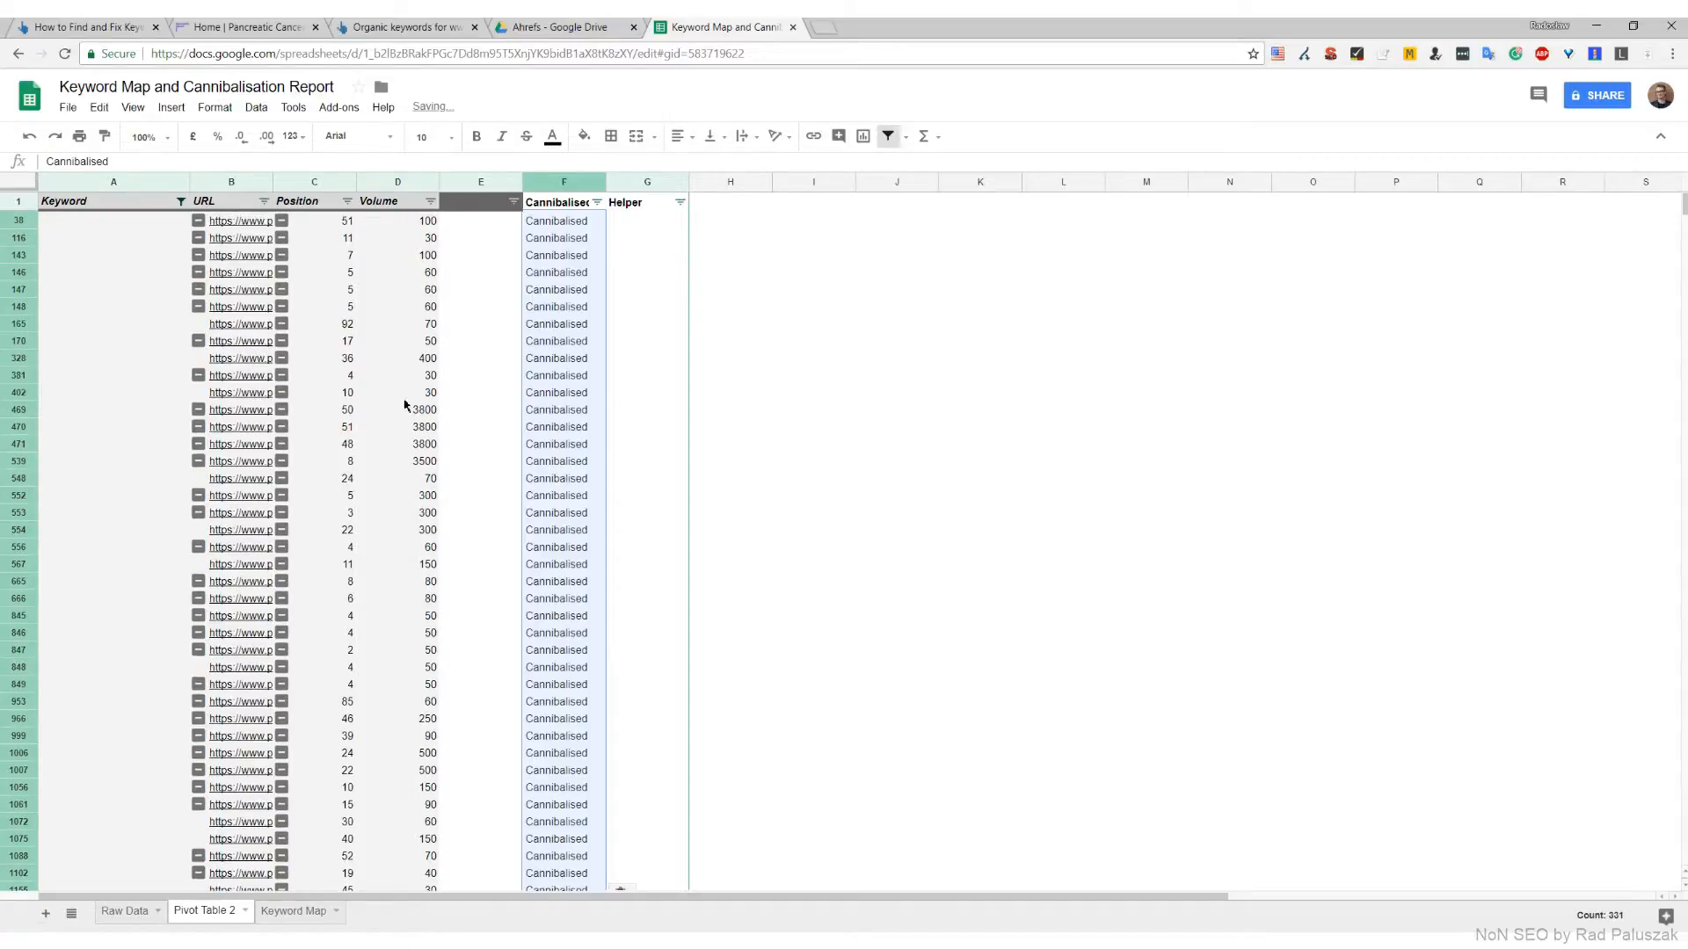
# Reset the Keyword filter to include all values
pyautogui.click(180, 203)
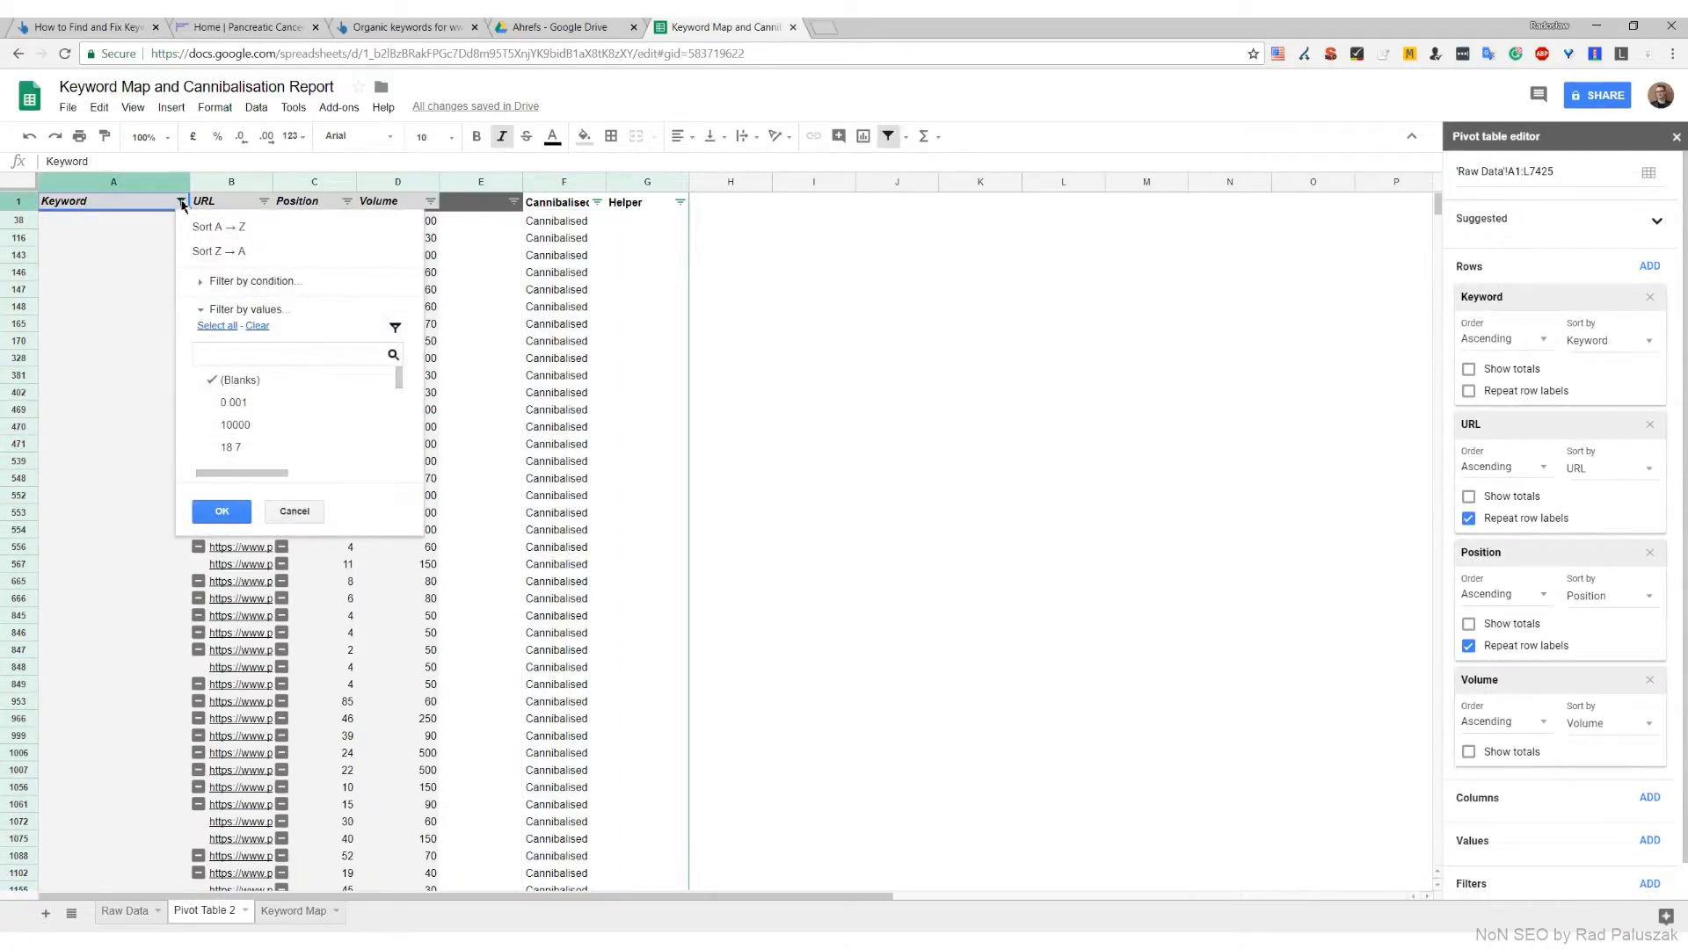
pyautogui.click(215, 327)
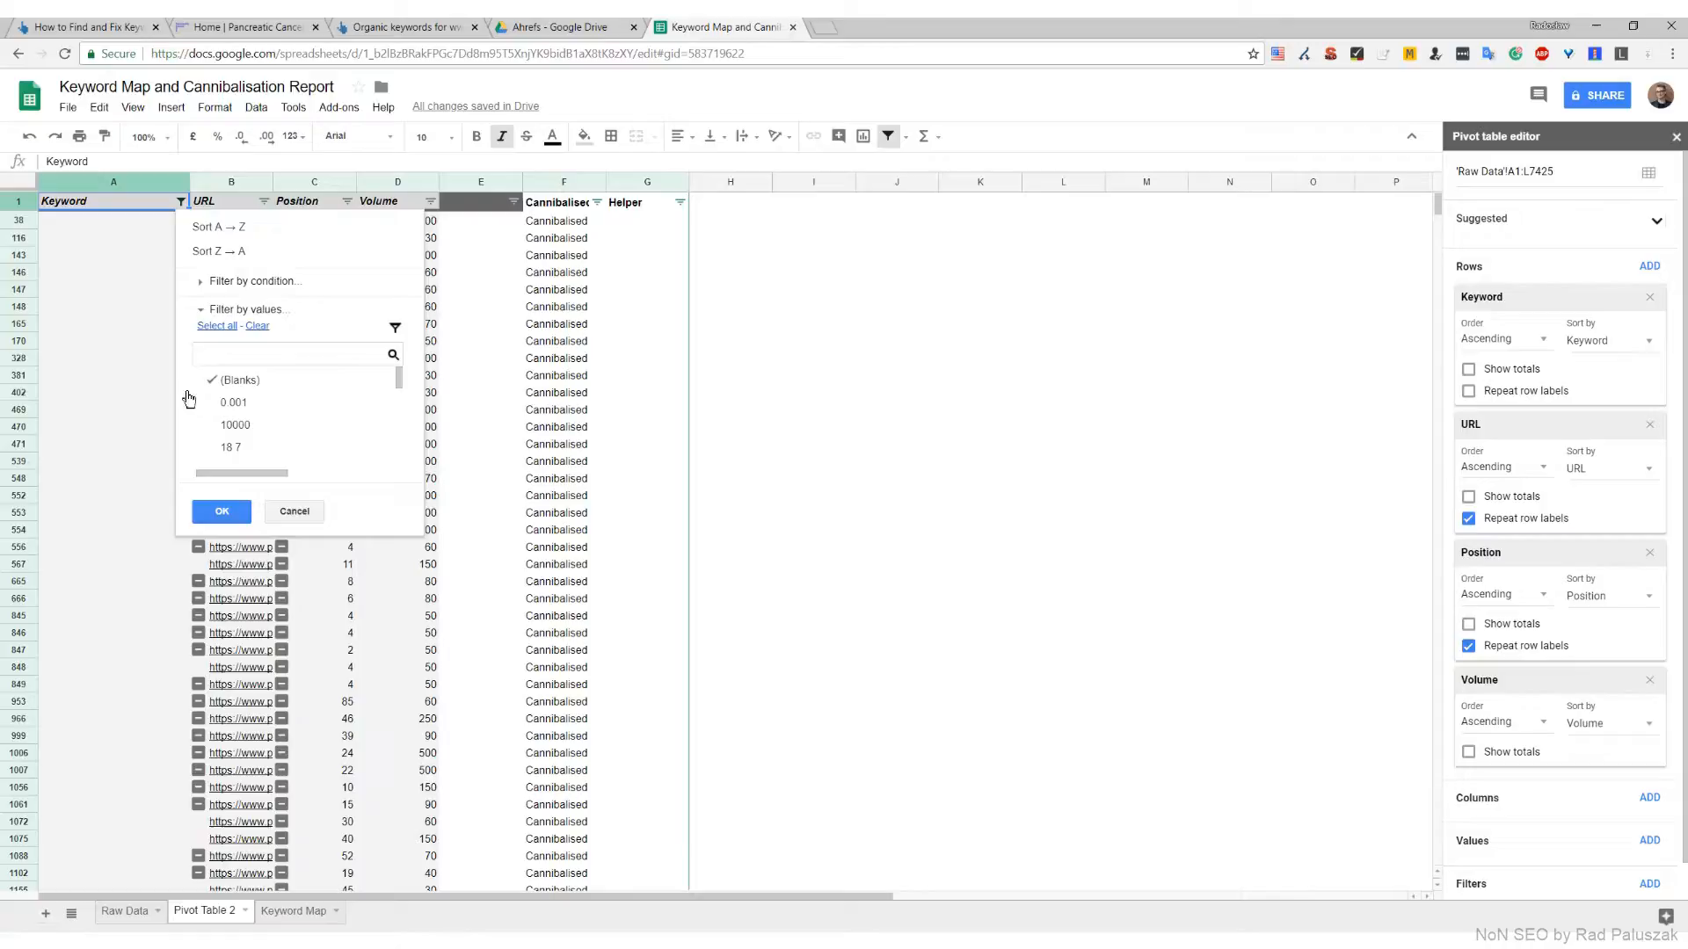
pyautogui.click(226, 514)
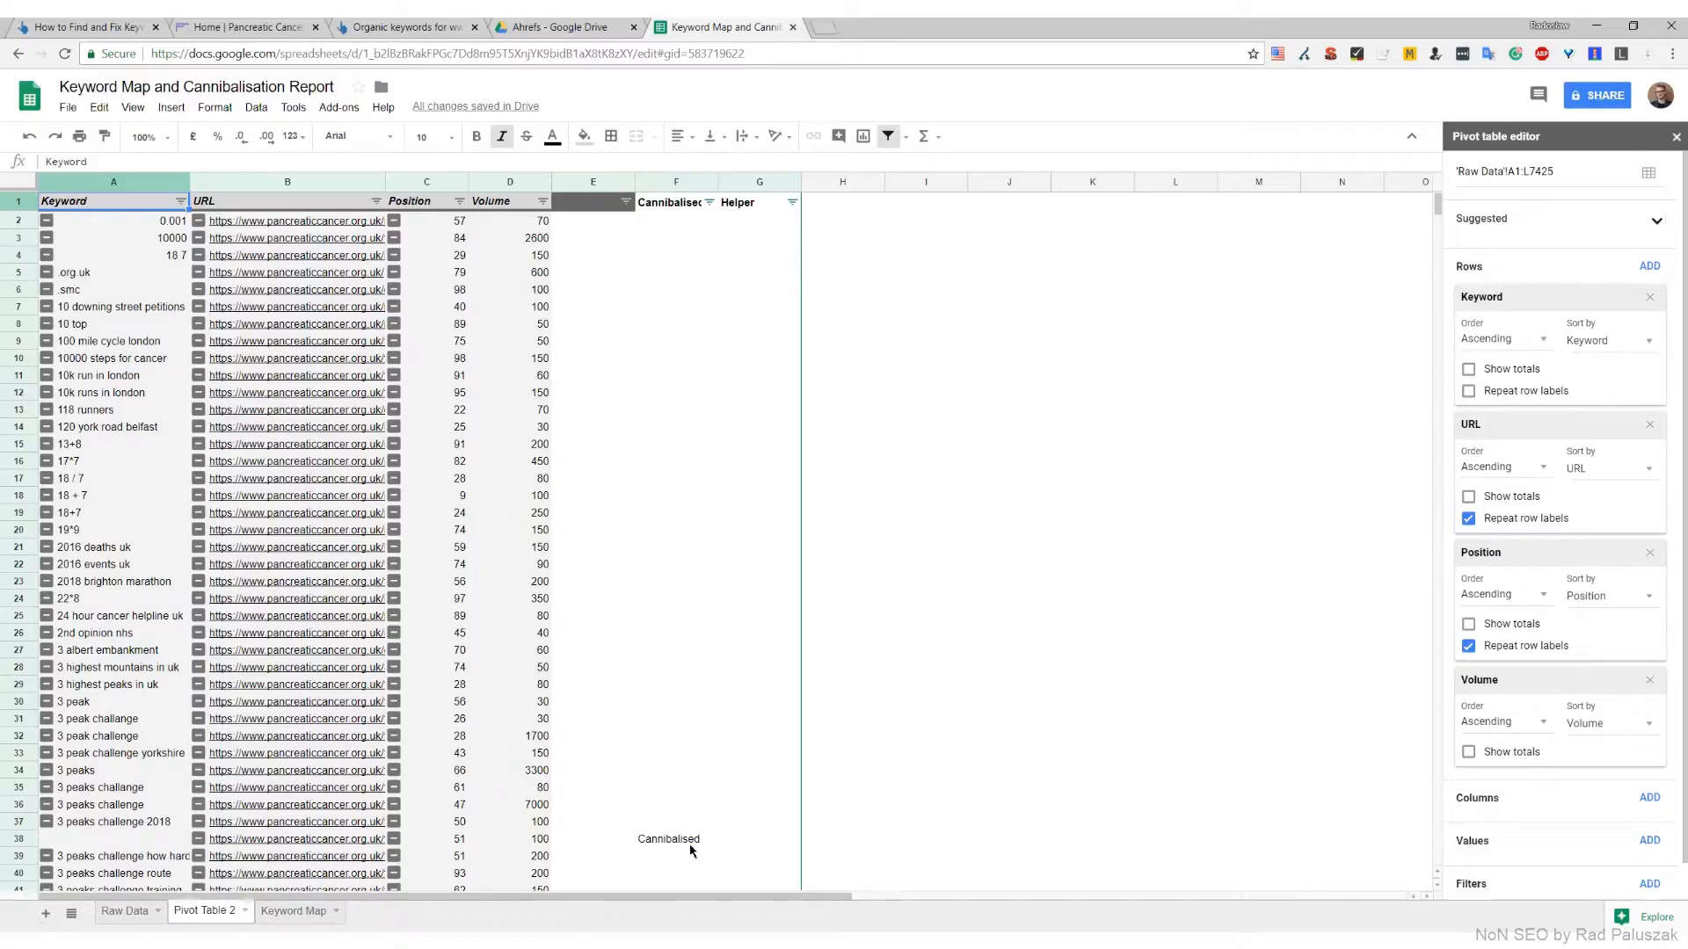
pyautogui.click(136, 822)
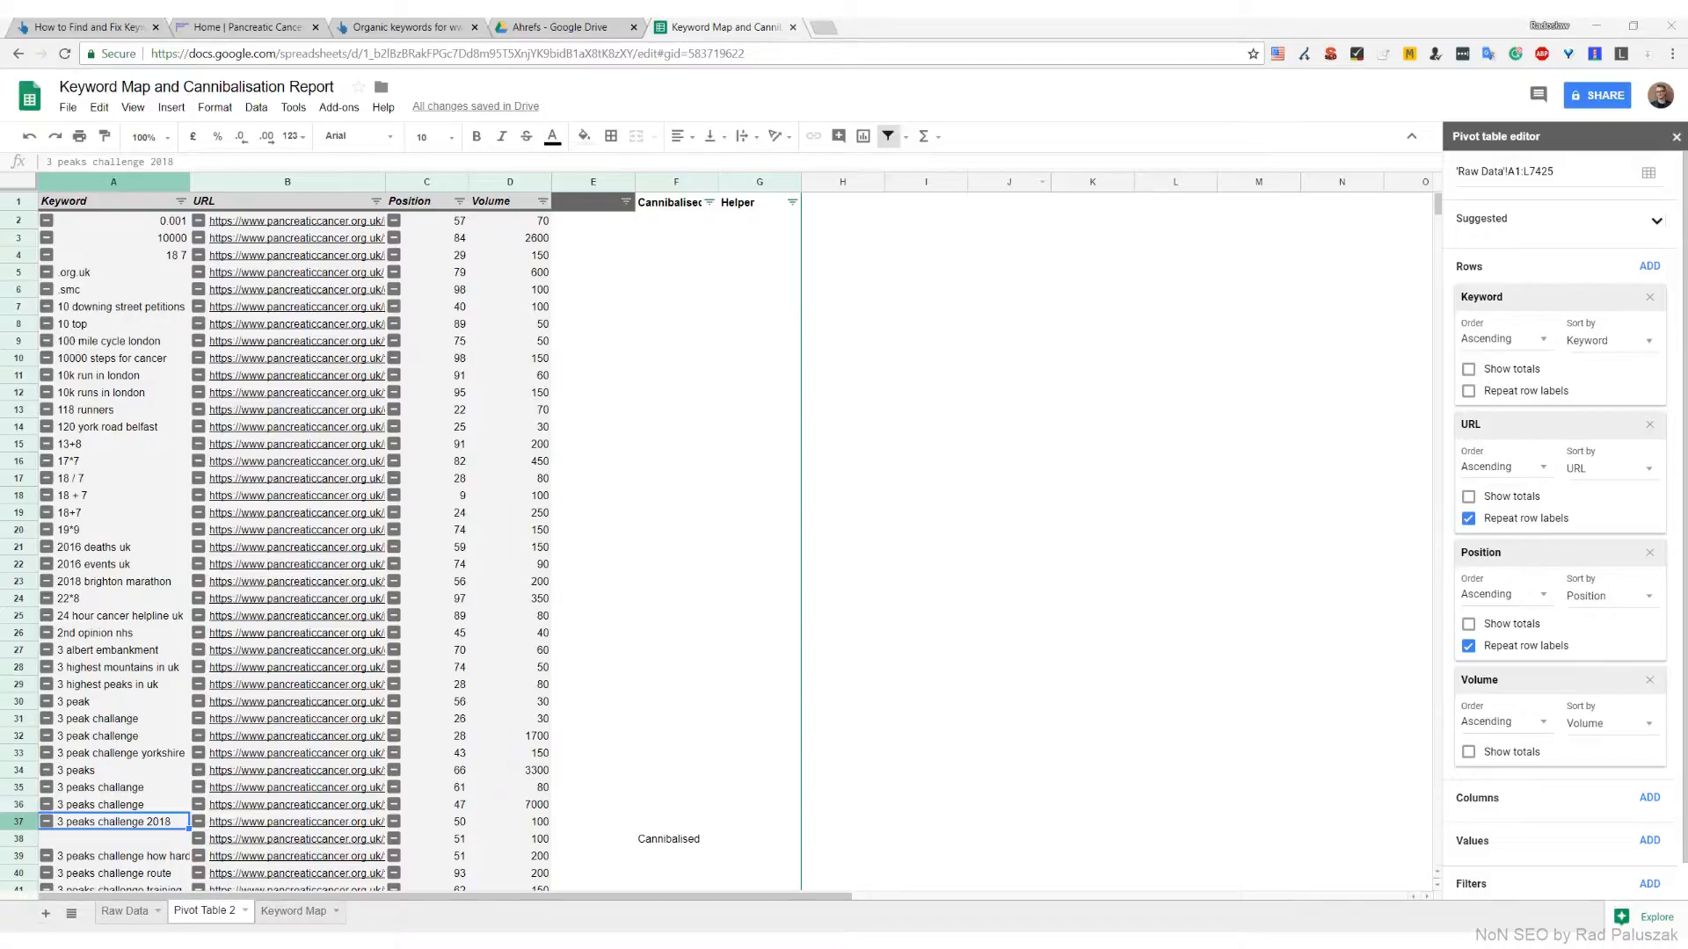
# Enter the formula =if(AND(A2 <> "", F3 = "Cannibalised"),"Cannibalisation root","") in G2 of the Helper column
pyautogui.click(791, 220)
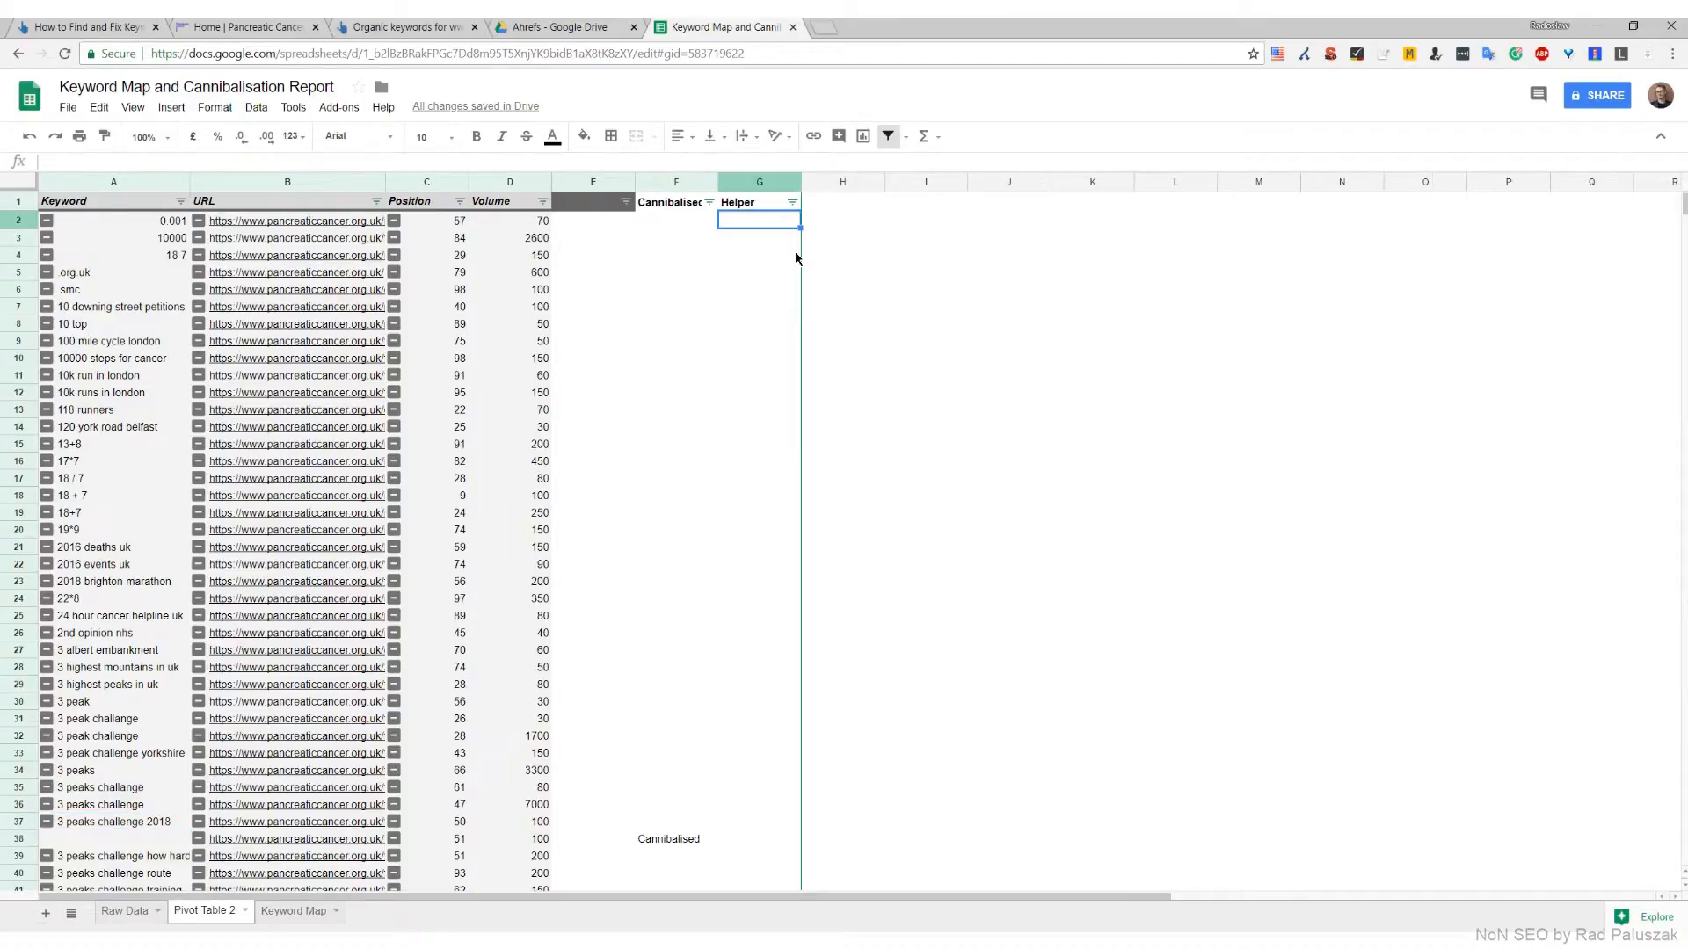
pyautogui.write('=if(AND(A2 <> "", F3 = "Cannibalised"),"Cannibalisation root","")')
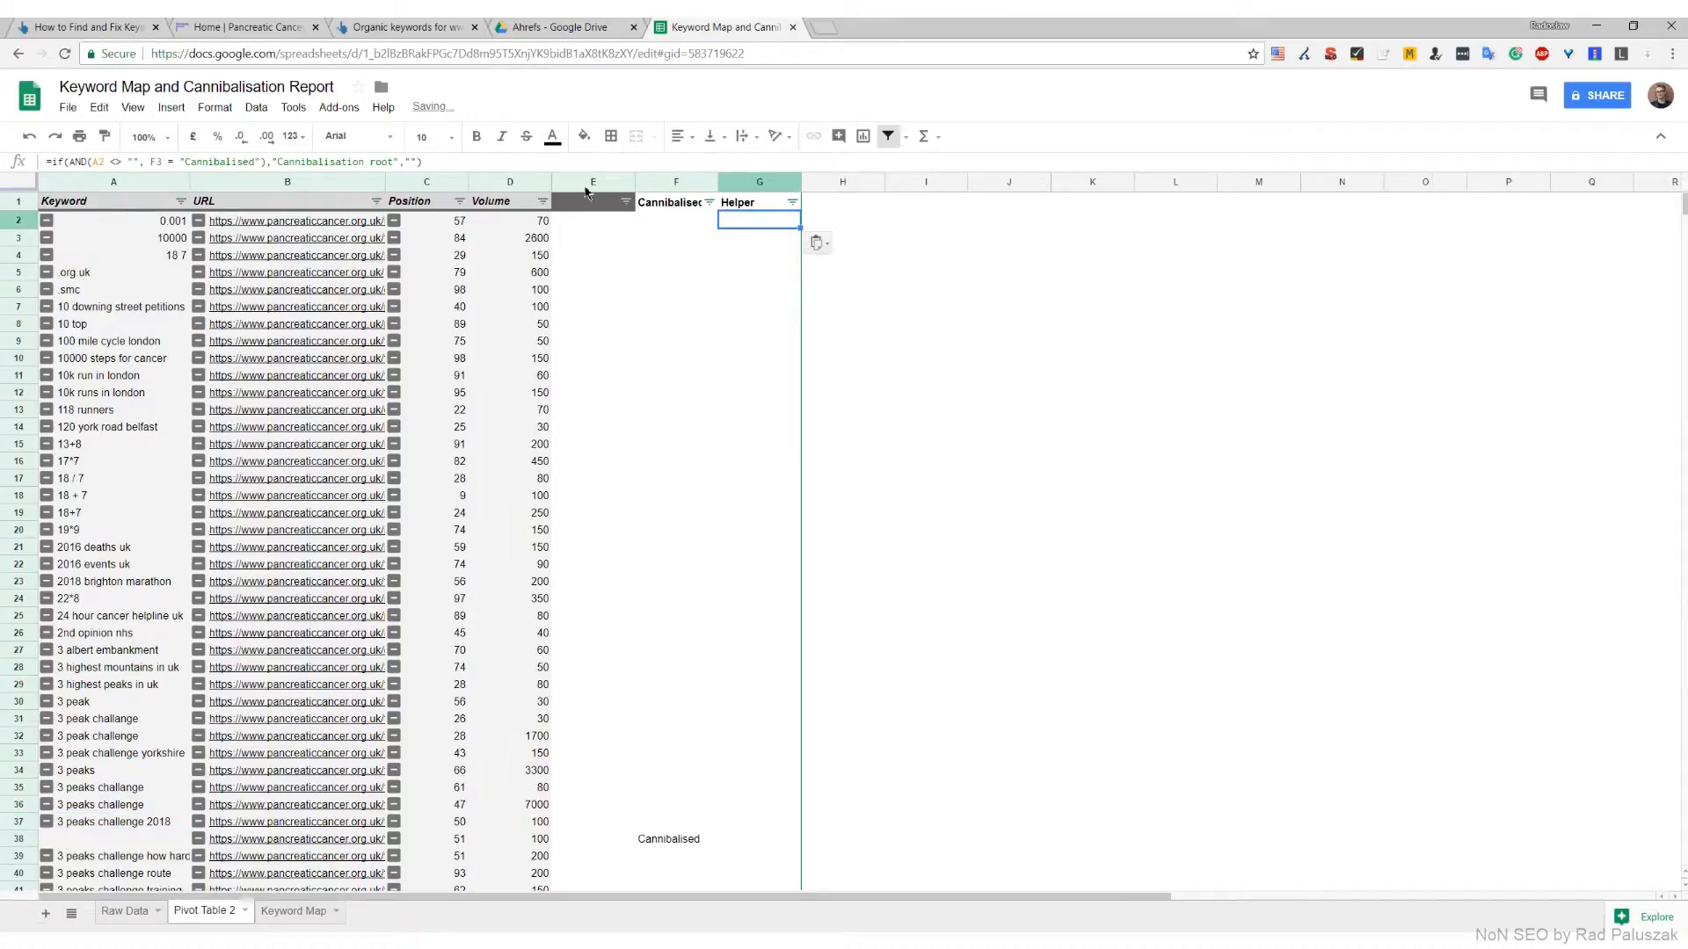
pyautogui.doubleClick(226, 163)
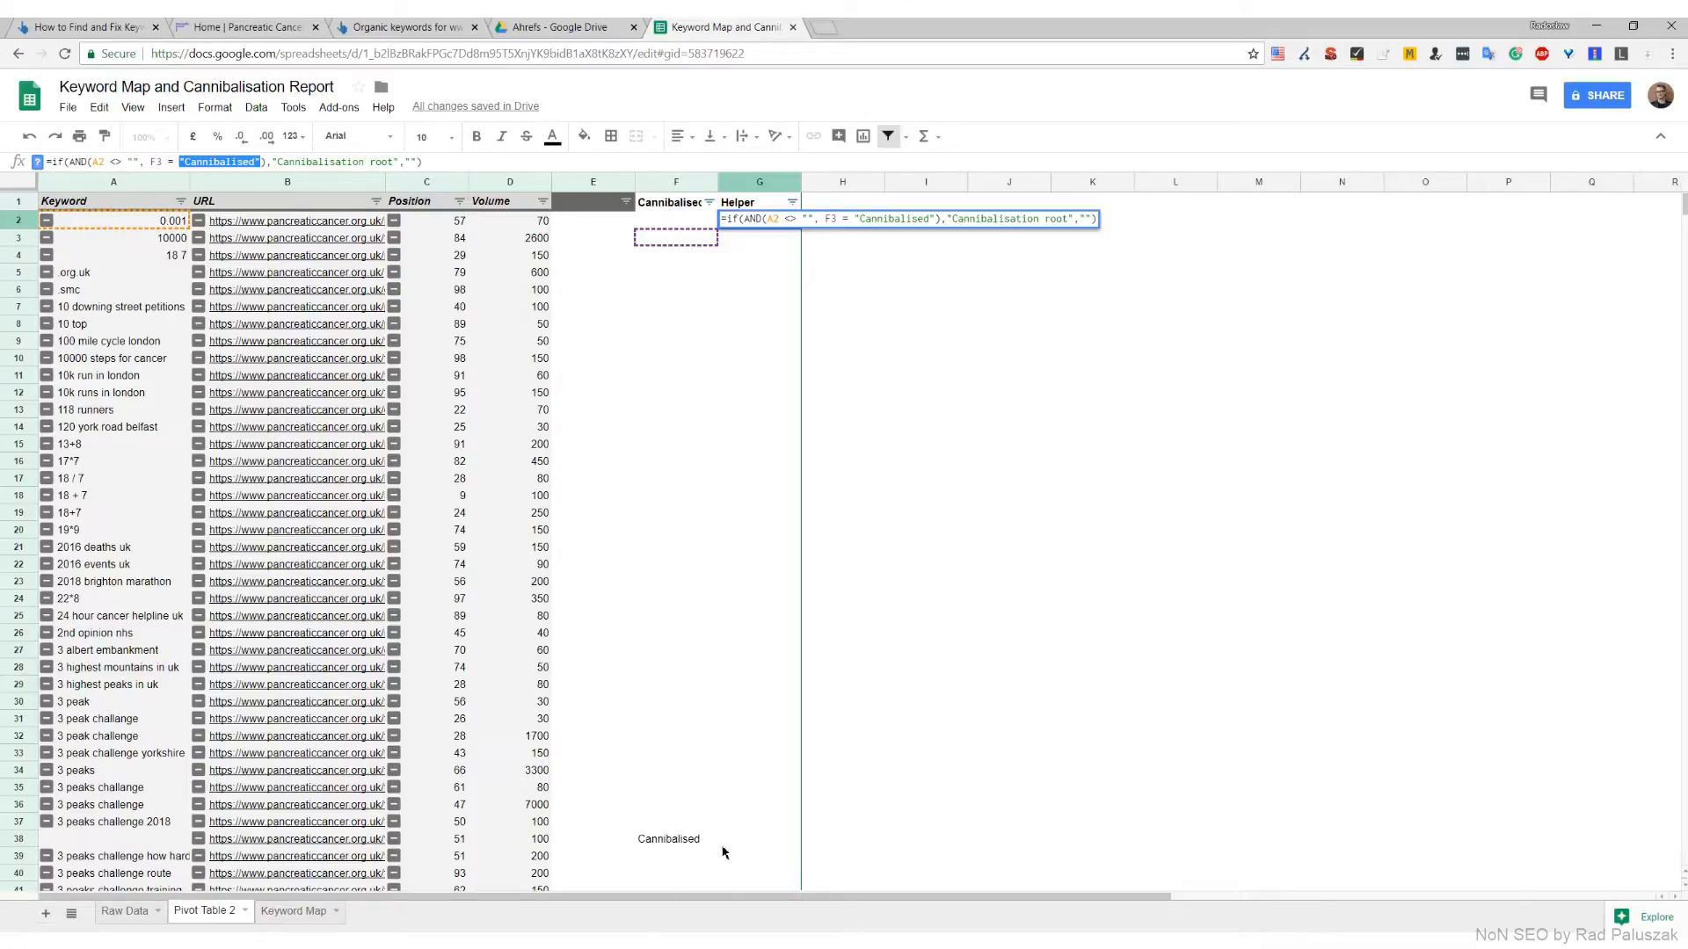
pyautogui.click(193, 162)
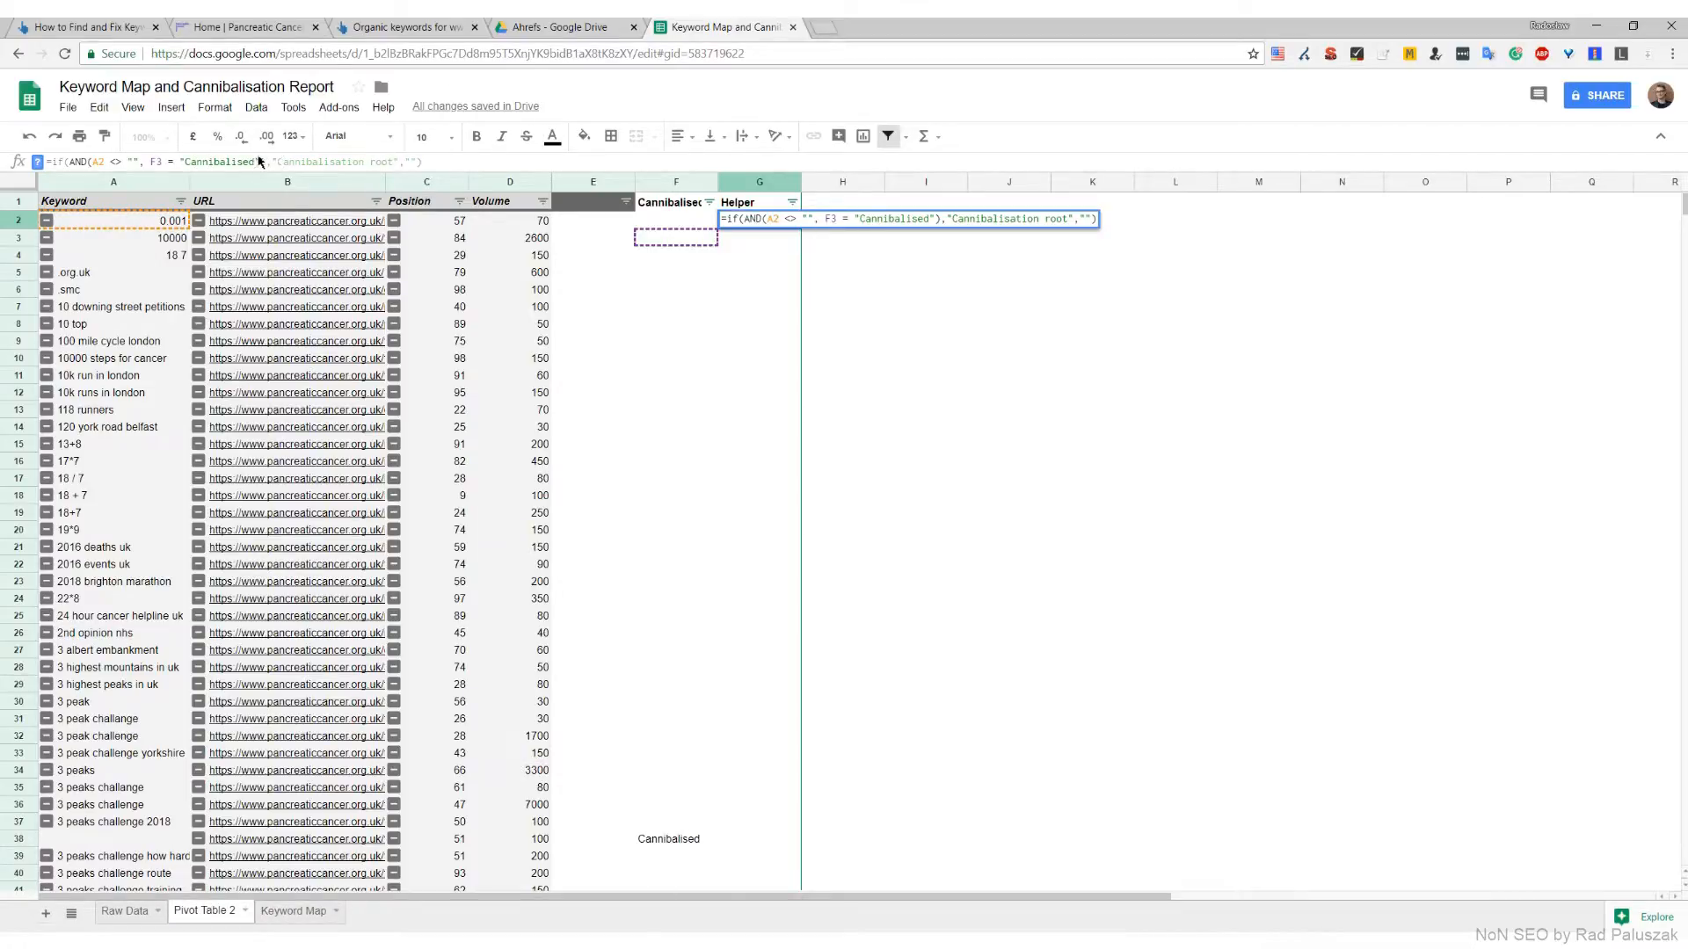
pyautogui.moveTo(255, 162); pyautogui.dragTo(185, 163)
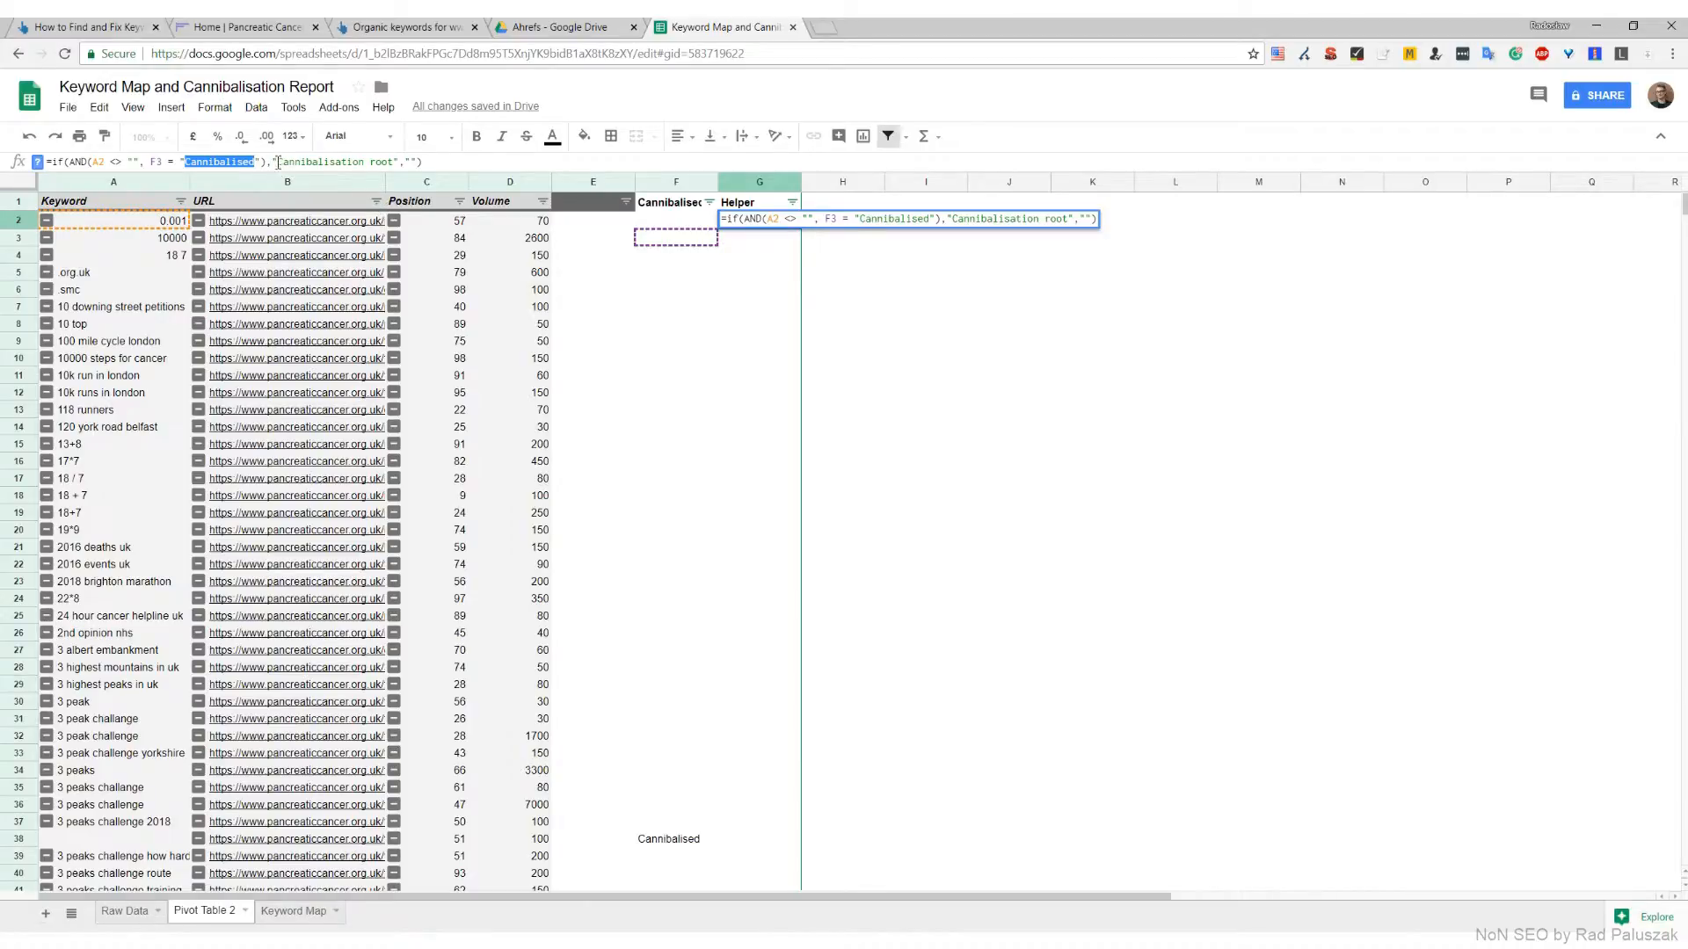
pyautogui.moveTo(278, 162); pyautogui.dragTo(393, 163)
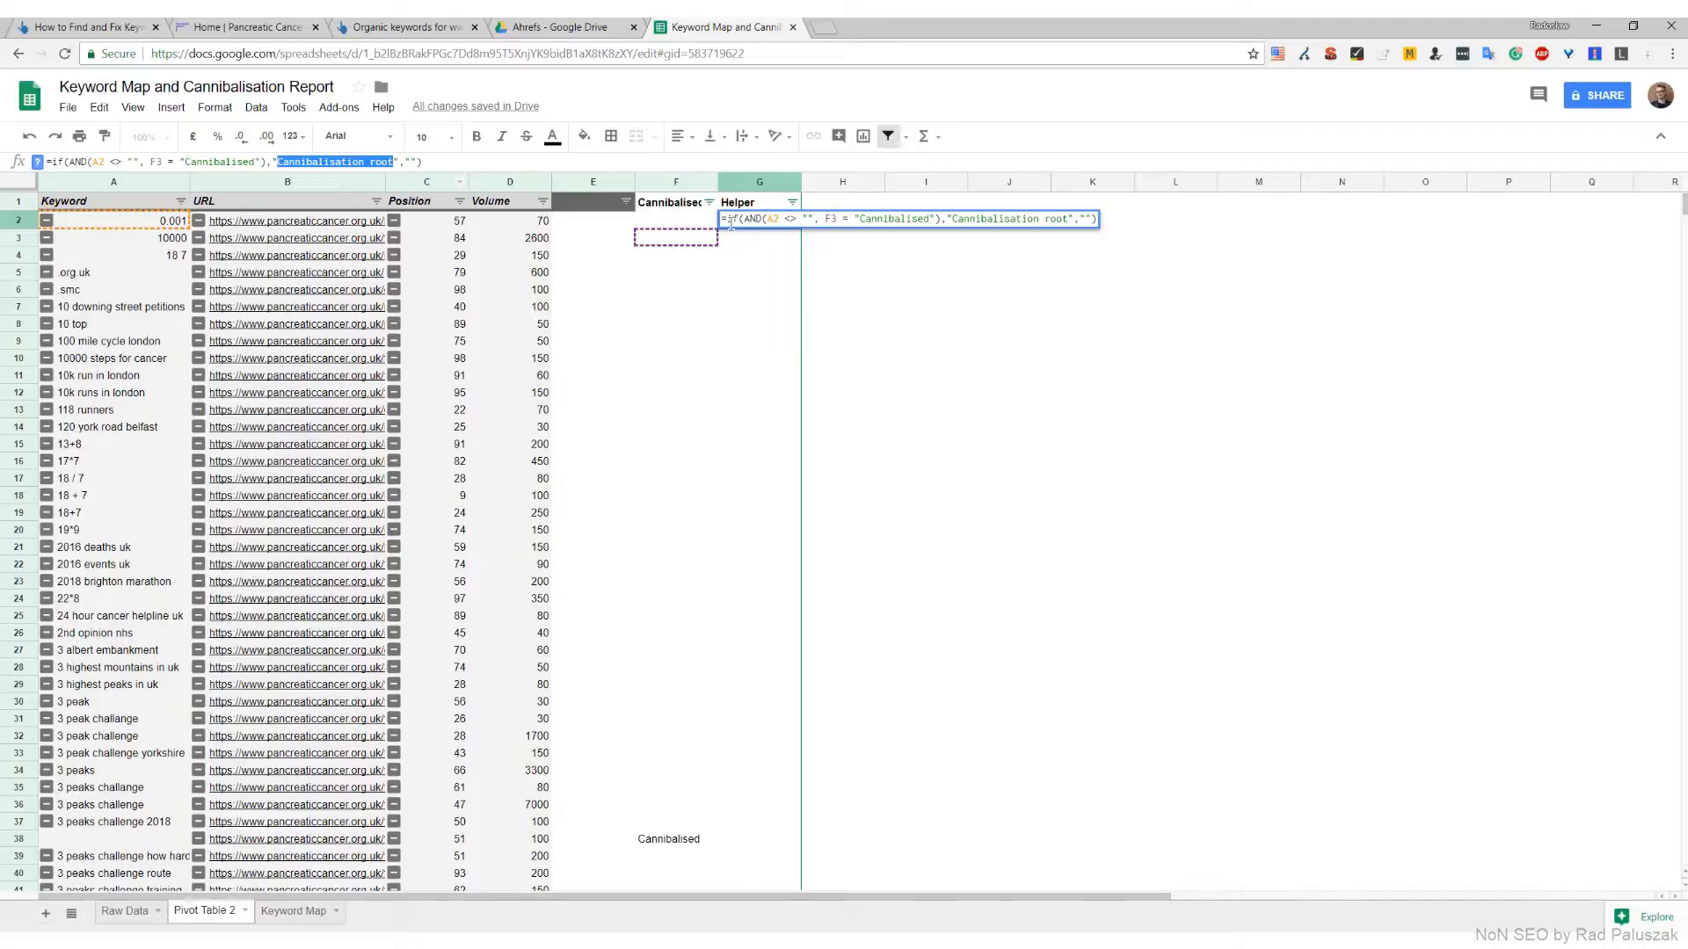
pyautogui.press('Return')
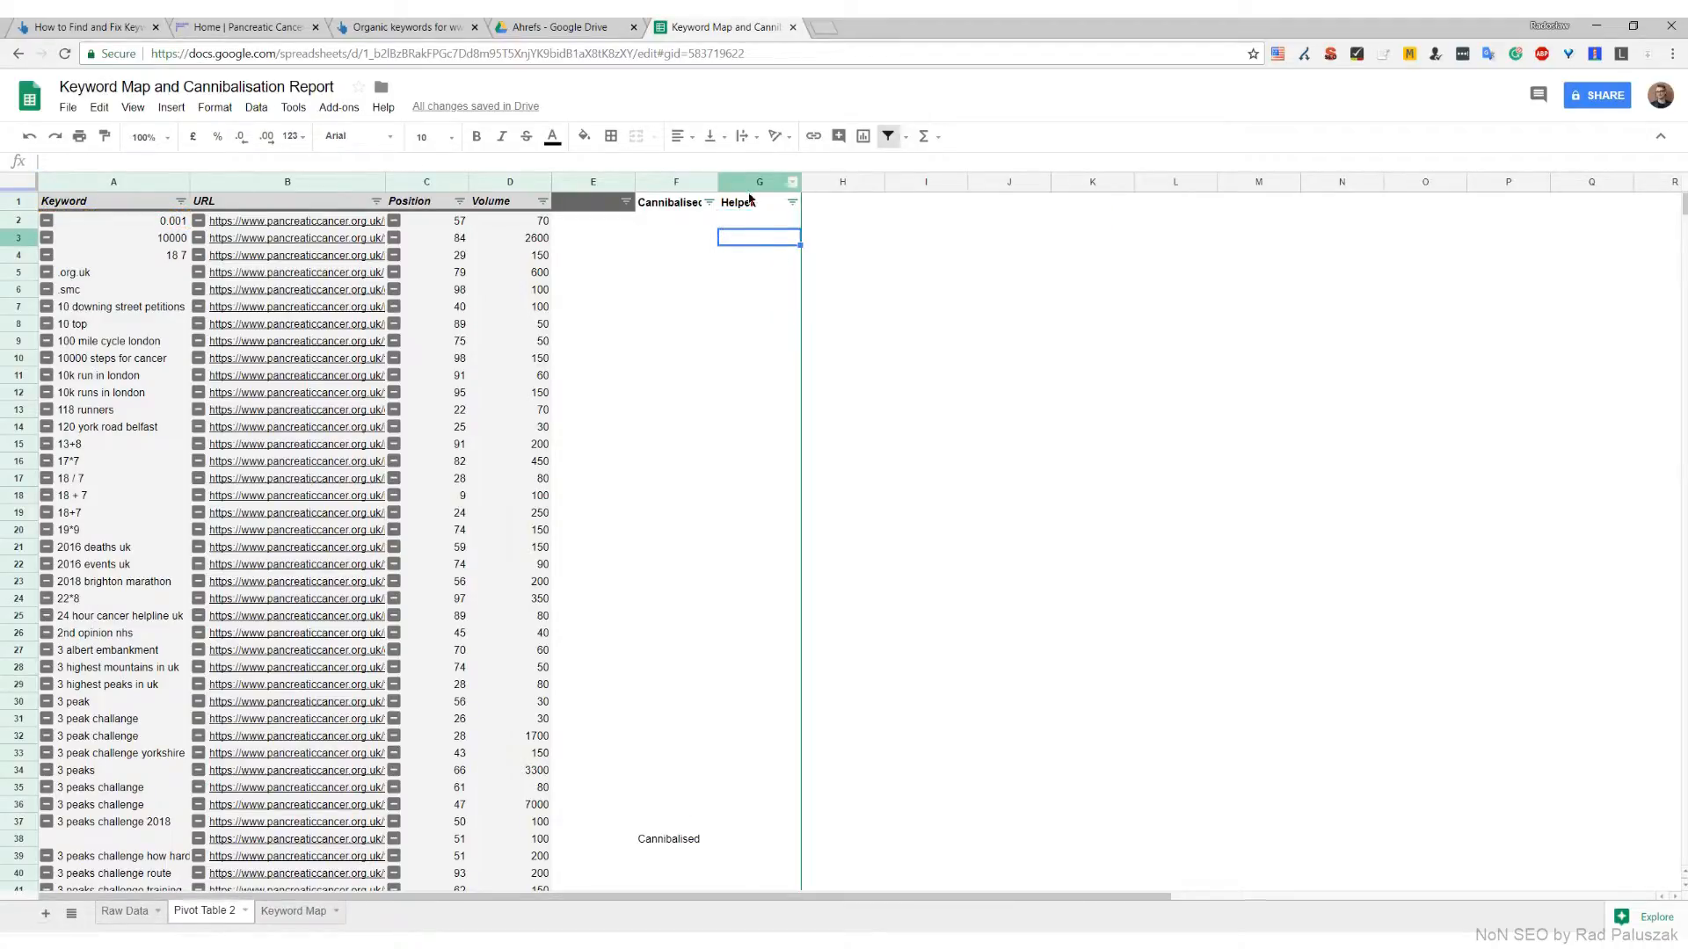
# Copy the G2 helper formula down the Helper column through G7425 and check the rows it labels
pyautogui.click(762, 223)
pyautogui.hotkey('ctrl', 'c')
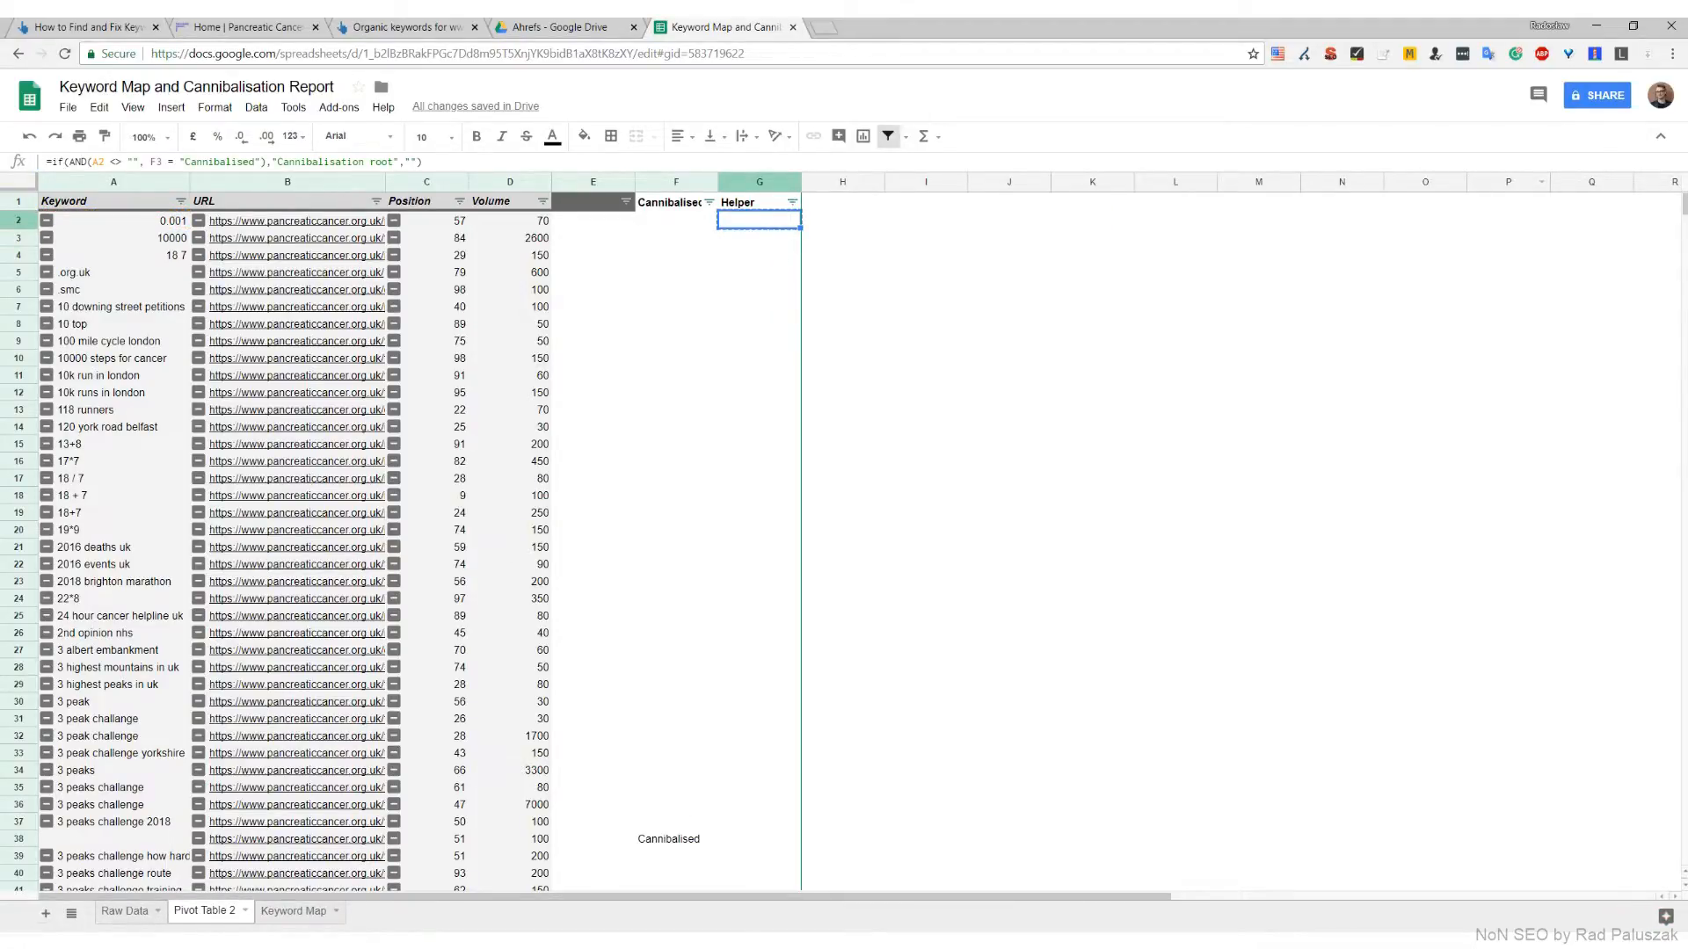
pyautogui.moveTo(1685, 215); pyautogui.dragTo(1679, 883)
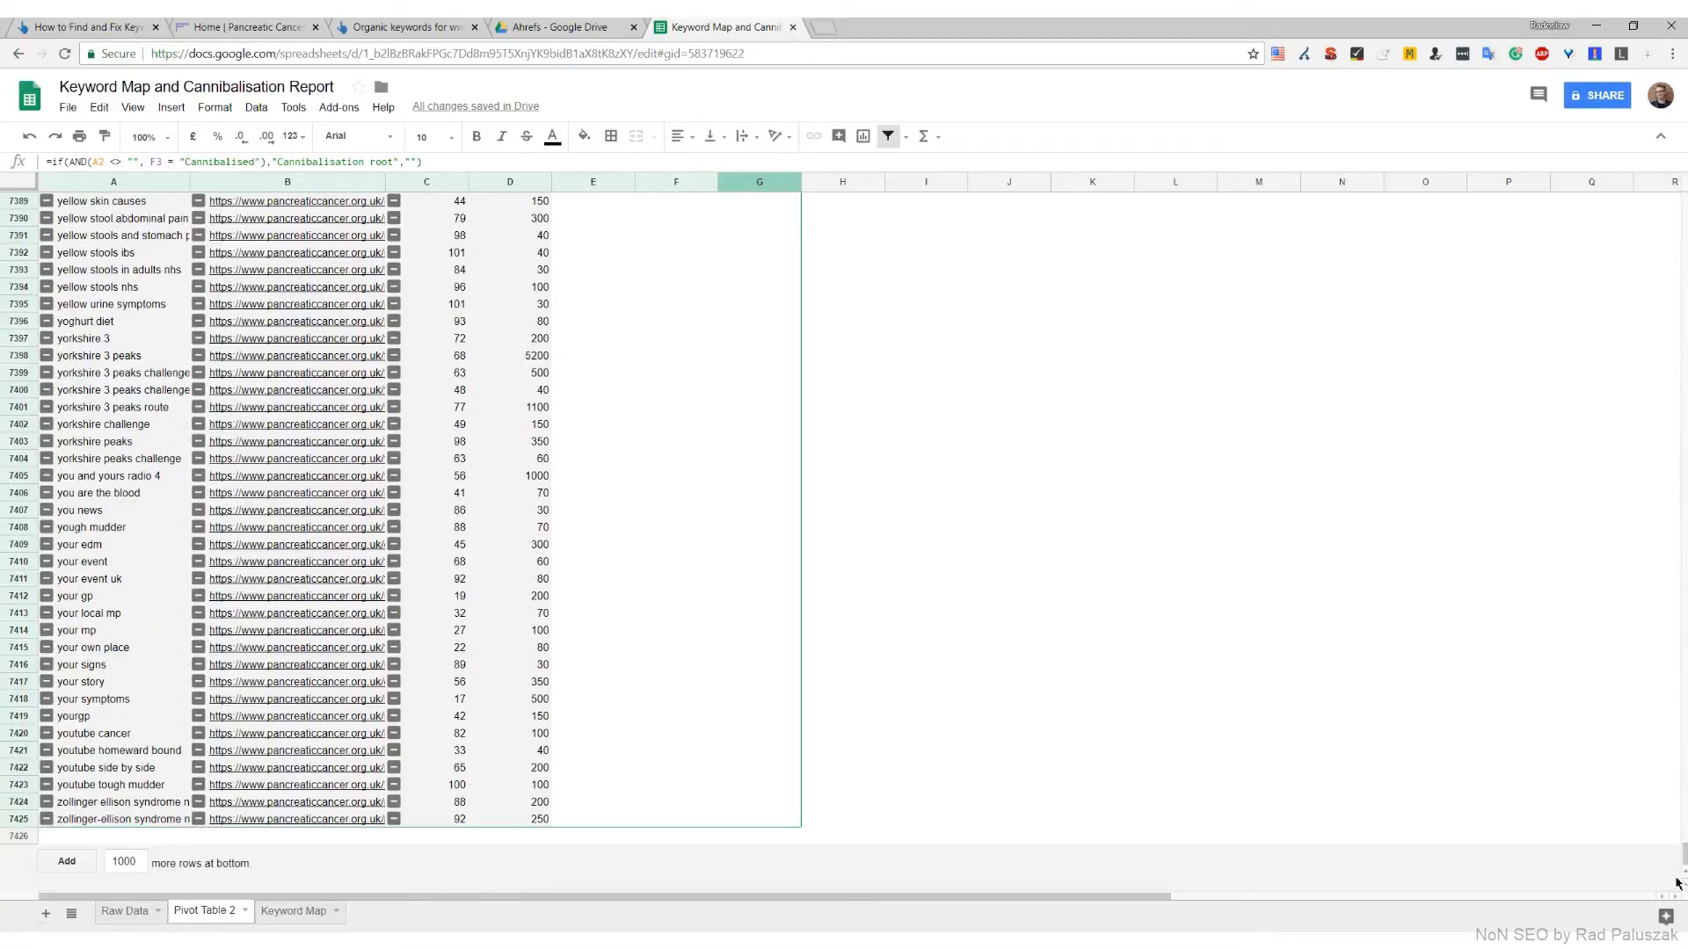
pyautogui.keyDown('shift'); pyautogui.click(794, 818); pyautogui.keyUp('shift')
pyautogui.hotkey('ctrl', 'v')
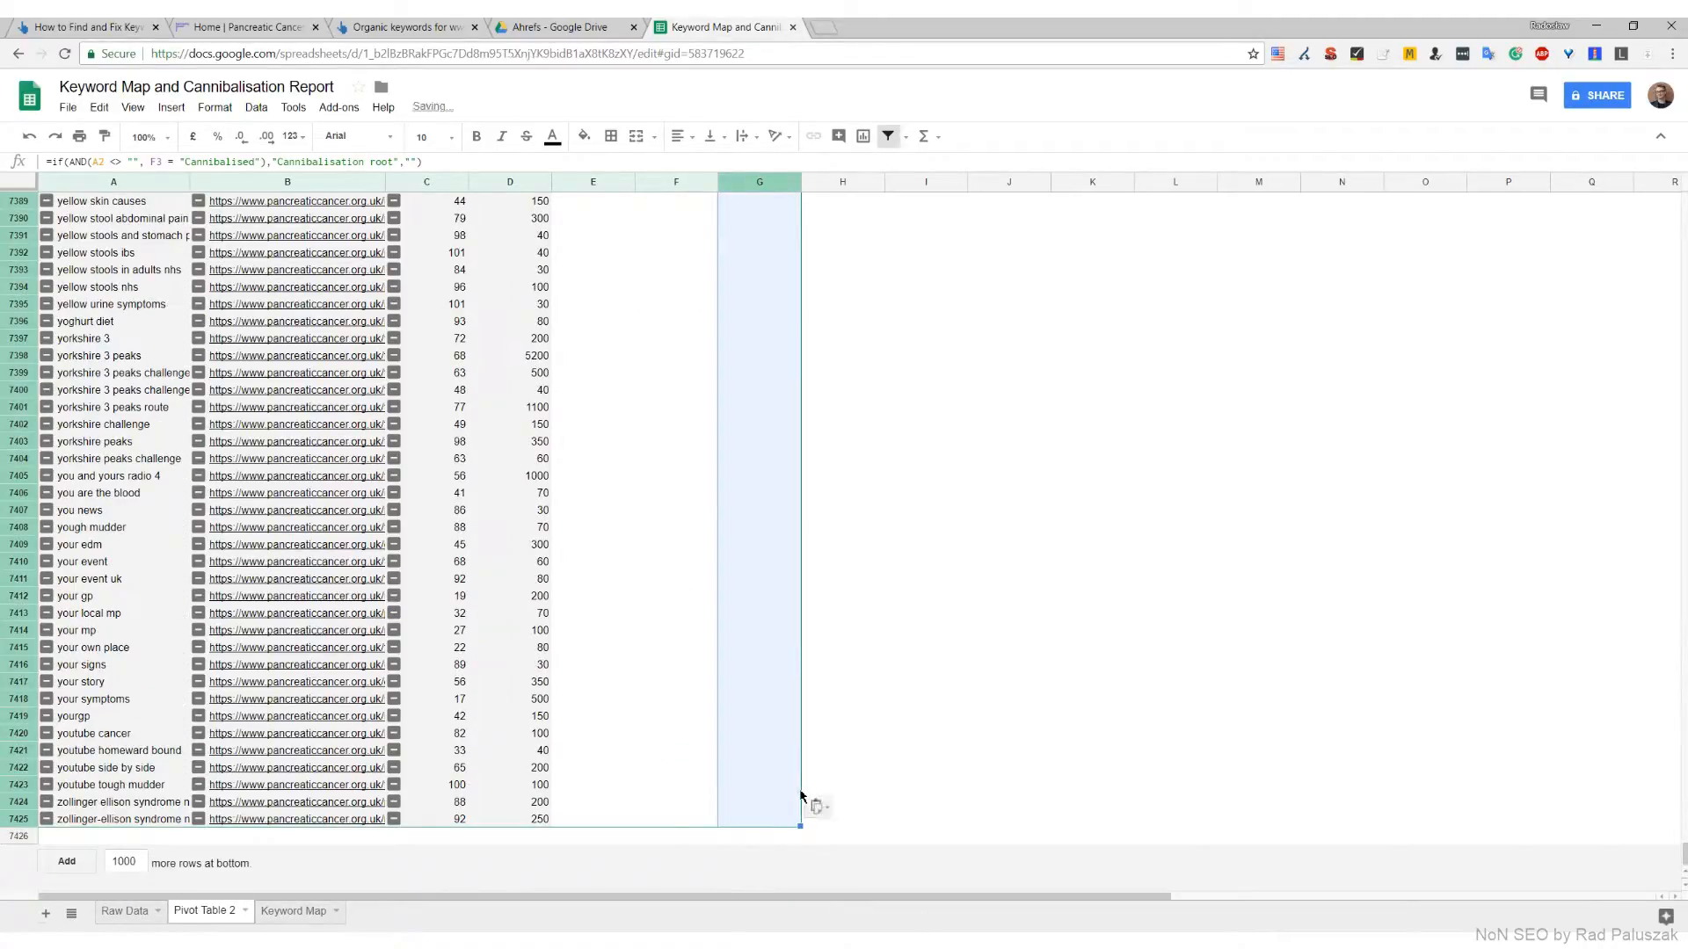
pyautogui.moveTo(1683, 858); pyautogui.dragTo(1664, 336)
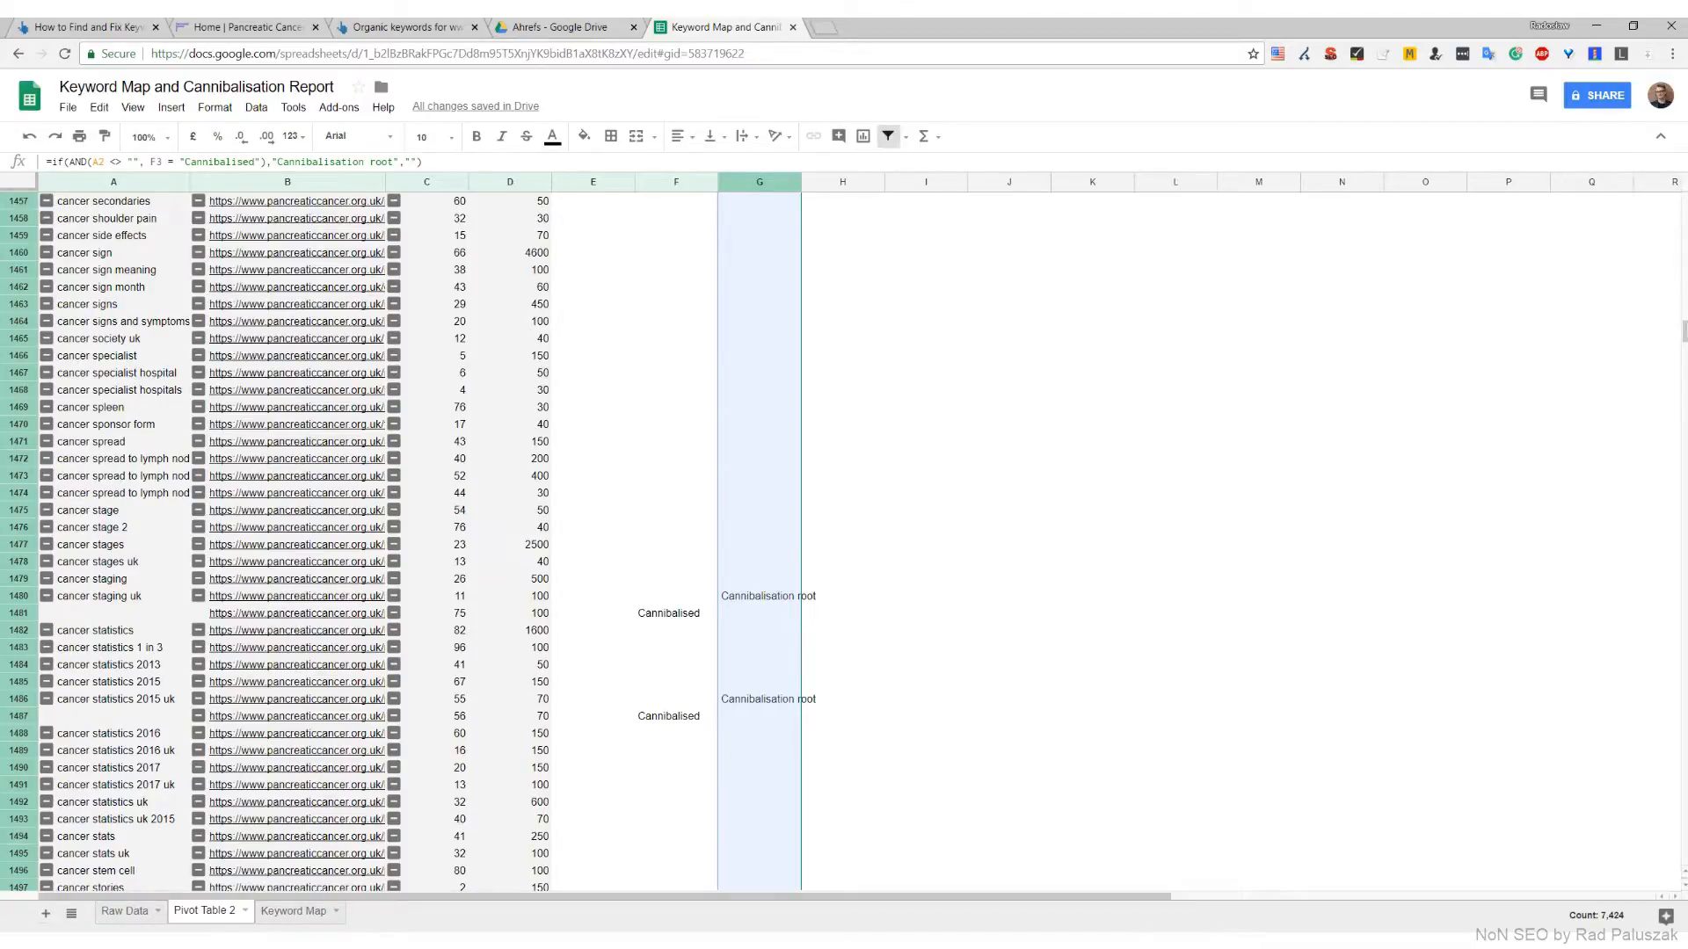
pyautogui.moveTo(1684, 340); pyautogui.dragTo(1680, 386)
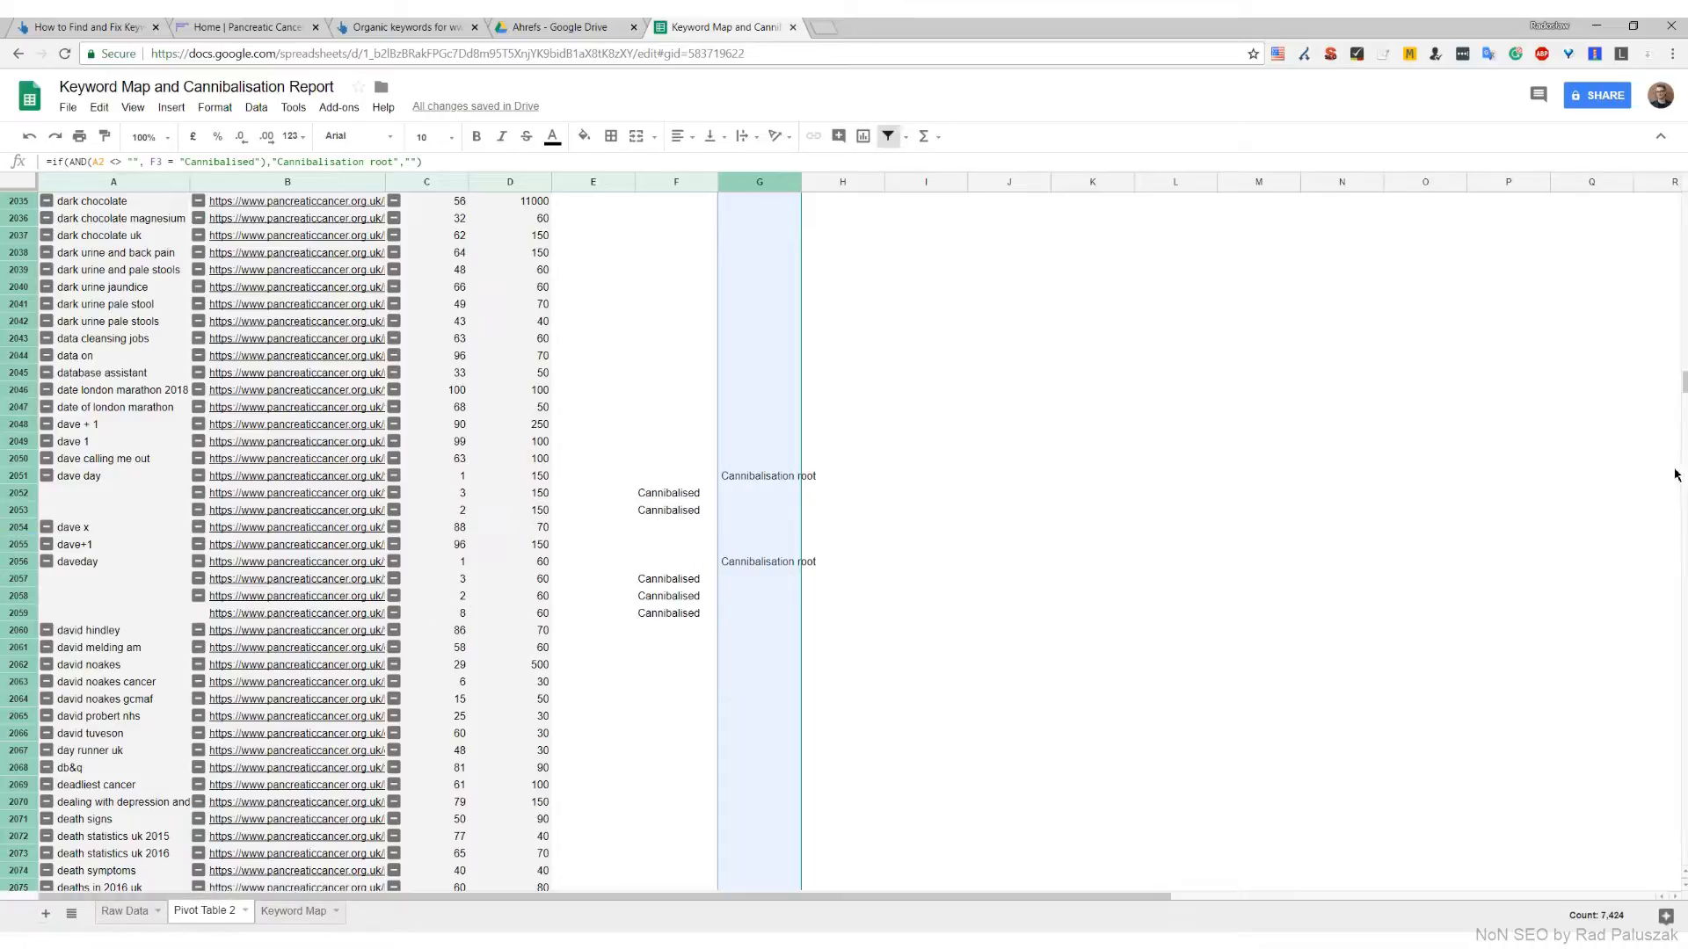
pyautogui.moveTo(1683, 384); pyautogui.dragTo(1674, 197)
# Filter the Helper column to show only Cannibalisation root, excluding blanks, and review the filtered rows
pyautogui.click(763, 204)
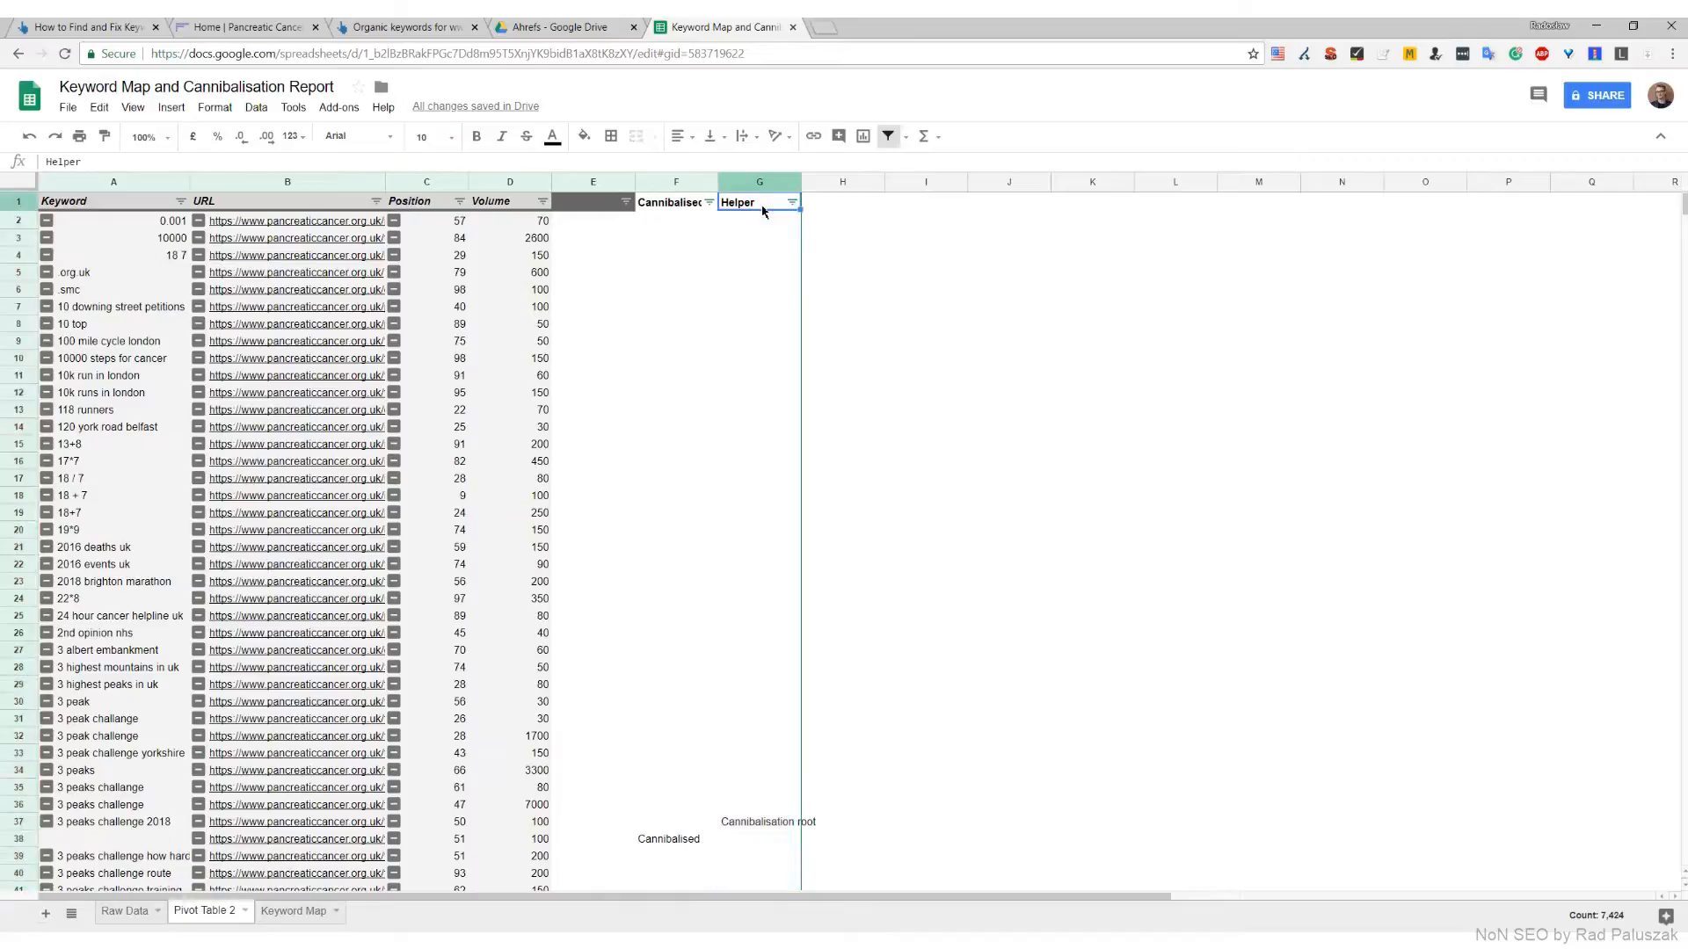
pyautogui.click(792, 202)
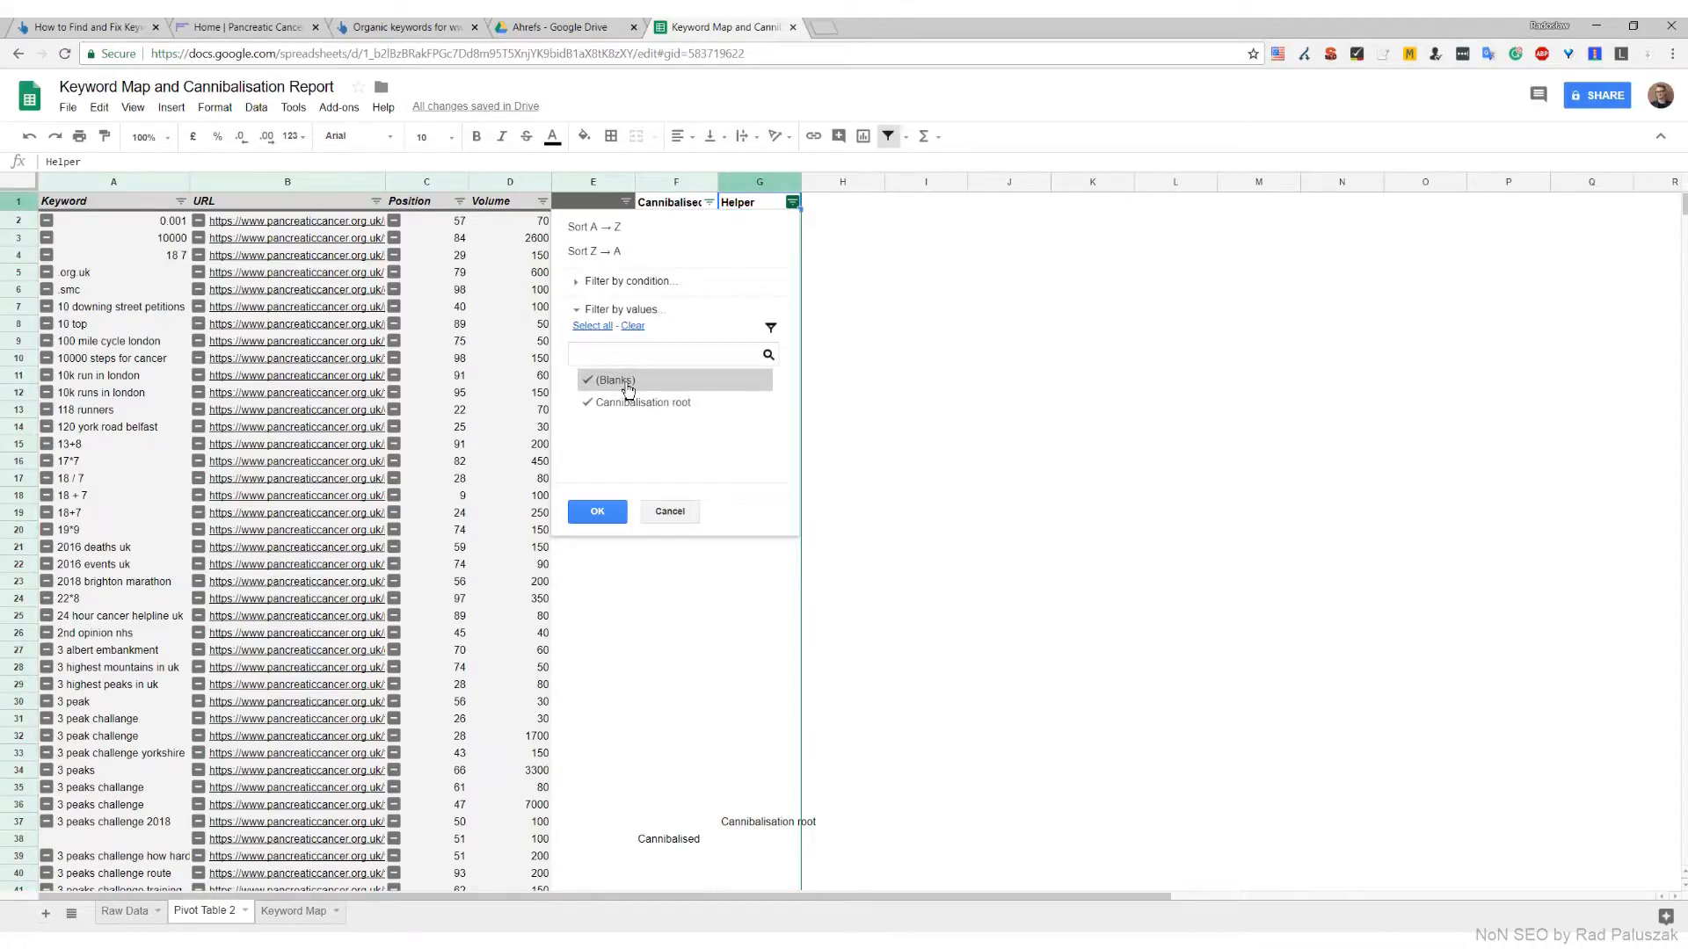
pyautogui.click(627, 383)
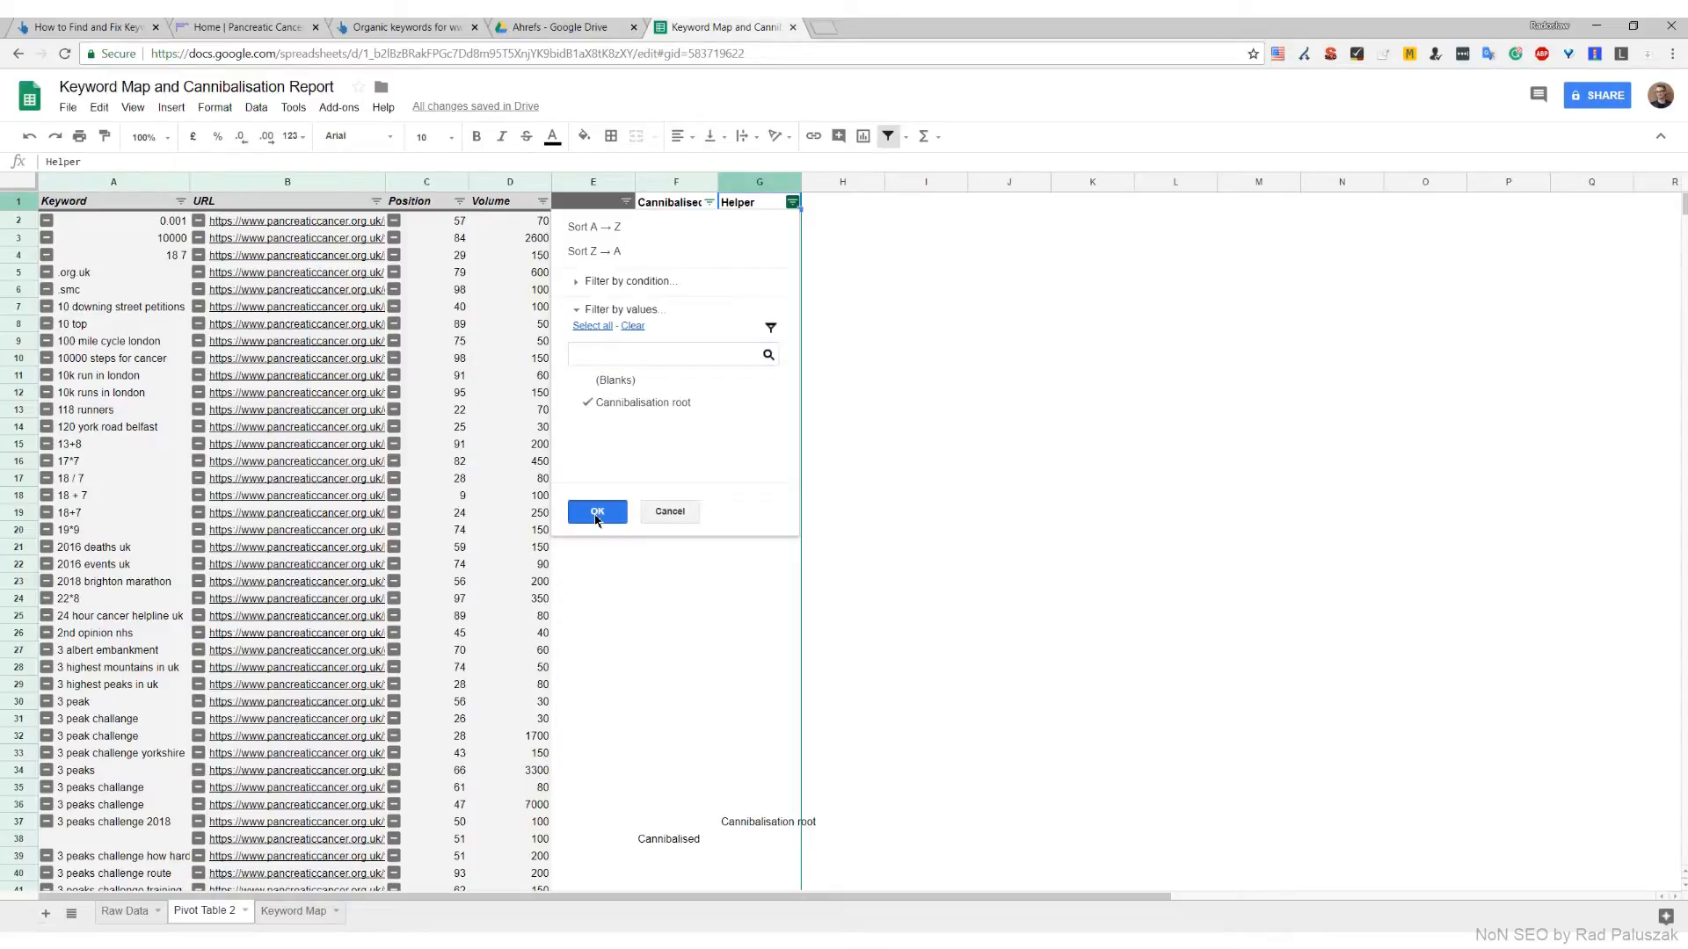
pyautogui.click(598, 511)
pyautogui.click(753, 225)
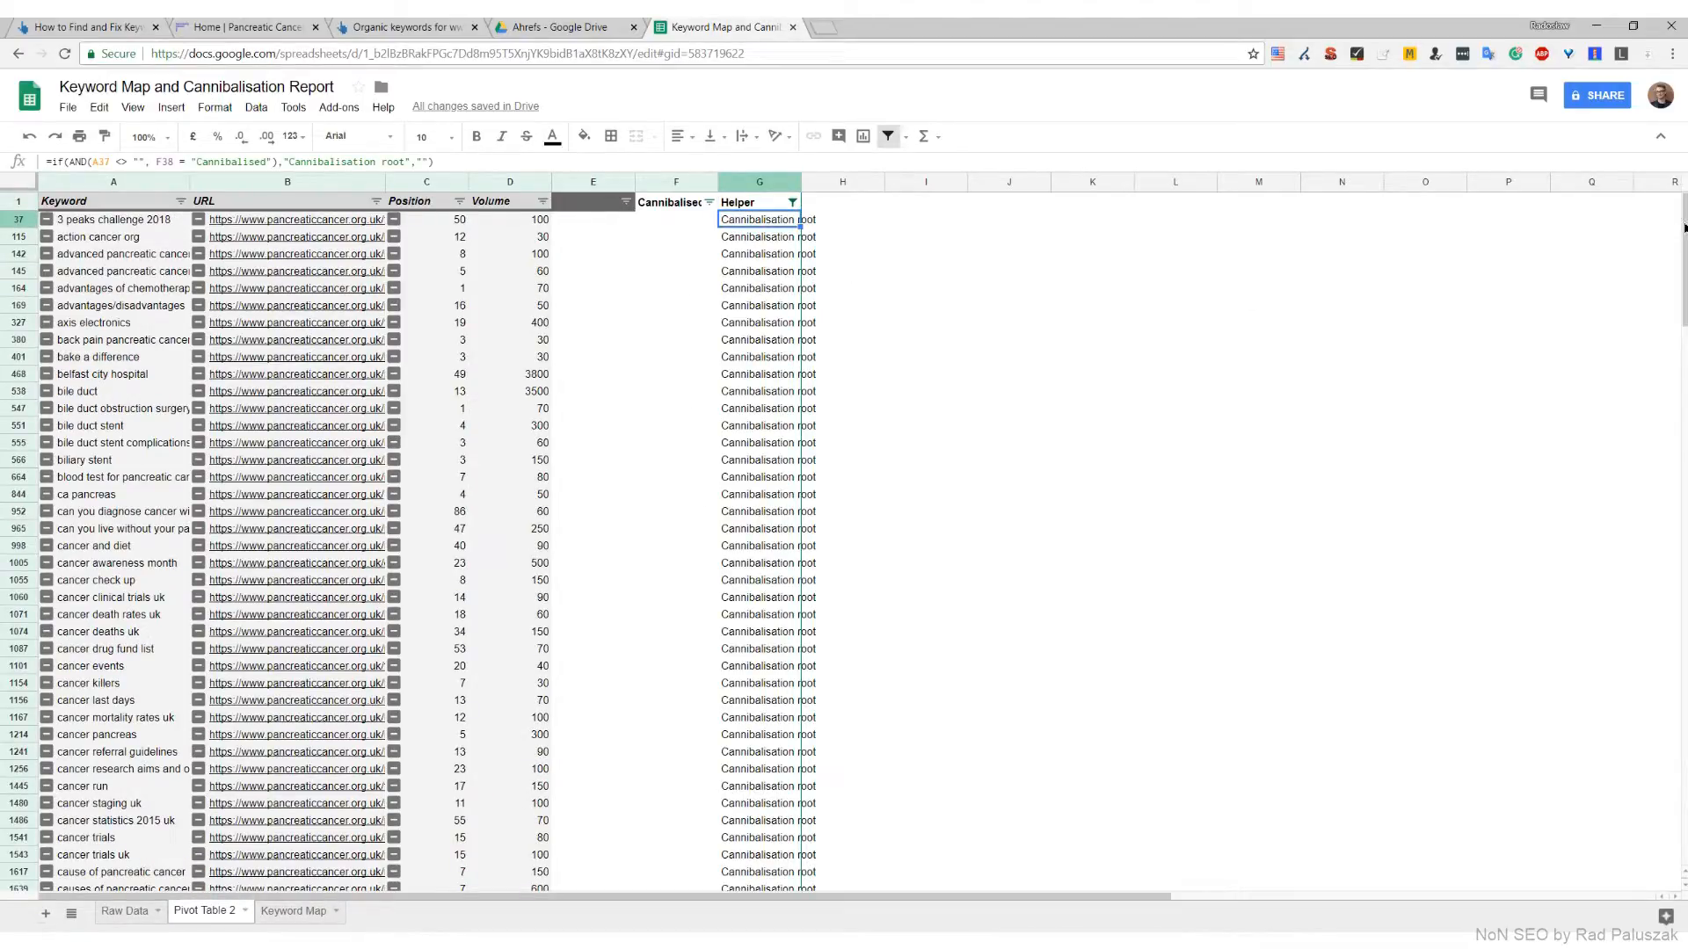
pyautogui.moveTo(1683, 226); pyautogui.dragTo(1678, 876)
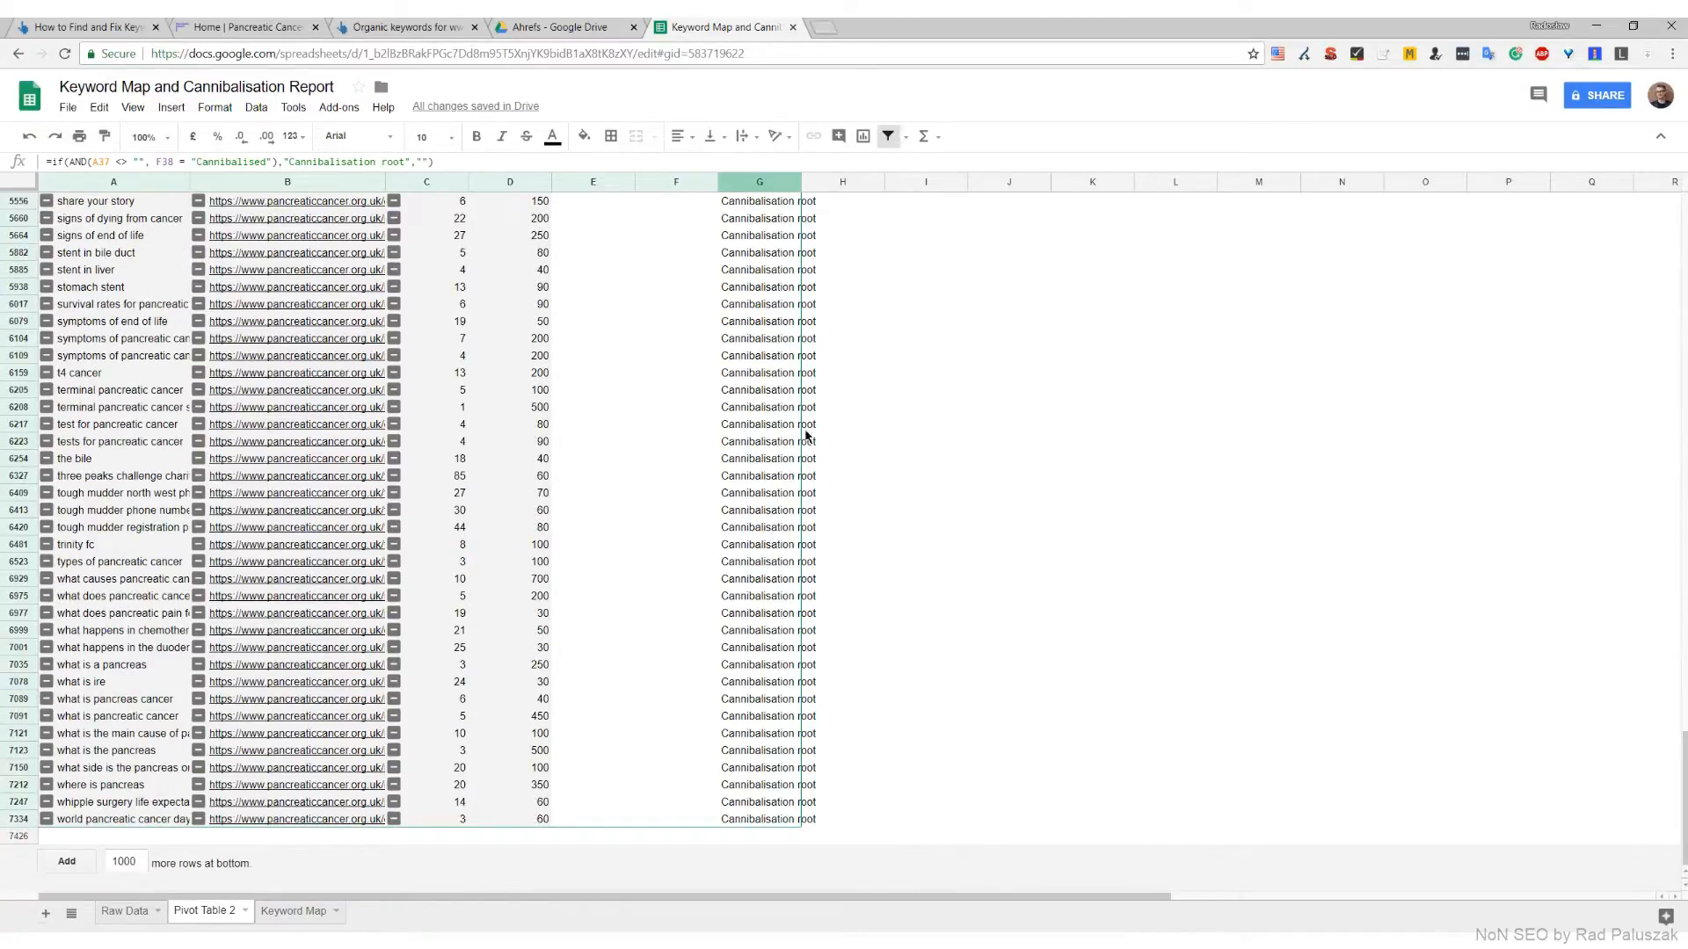
pyautogui.scroll(3, 1011, 454)
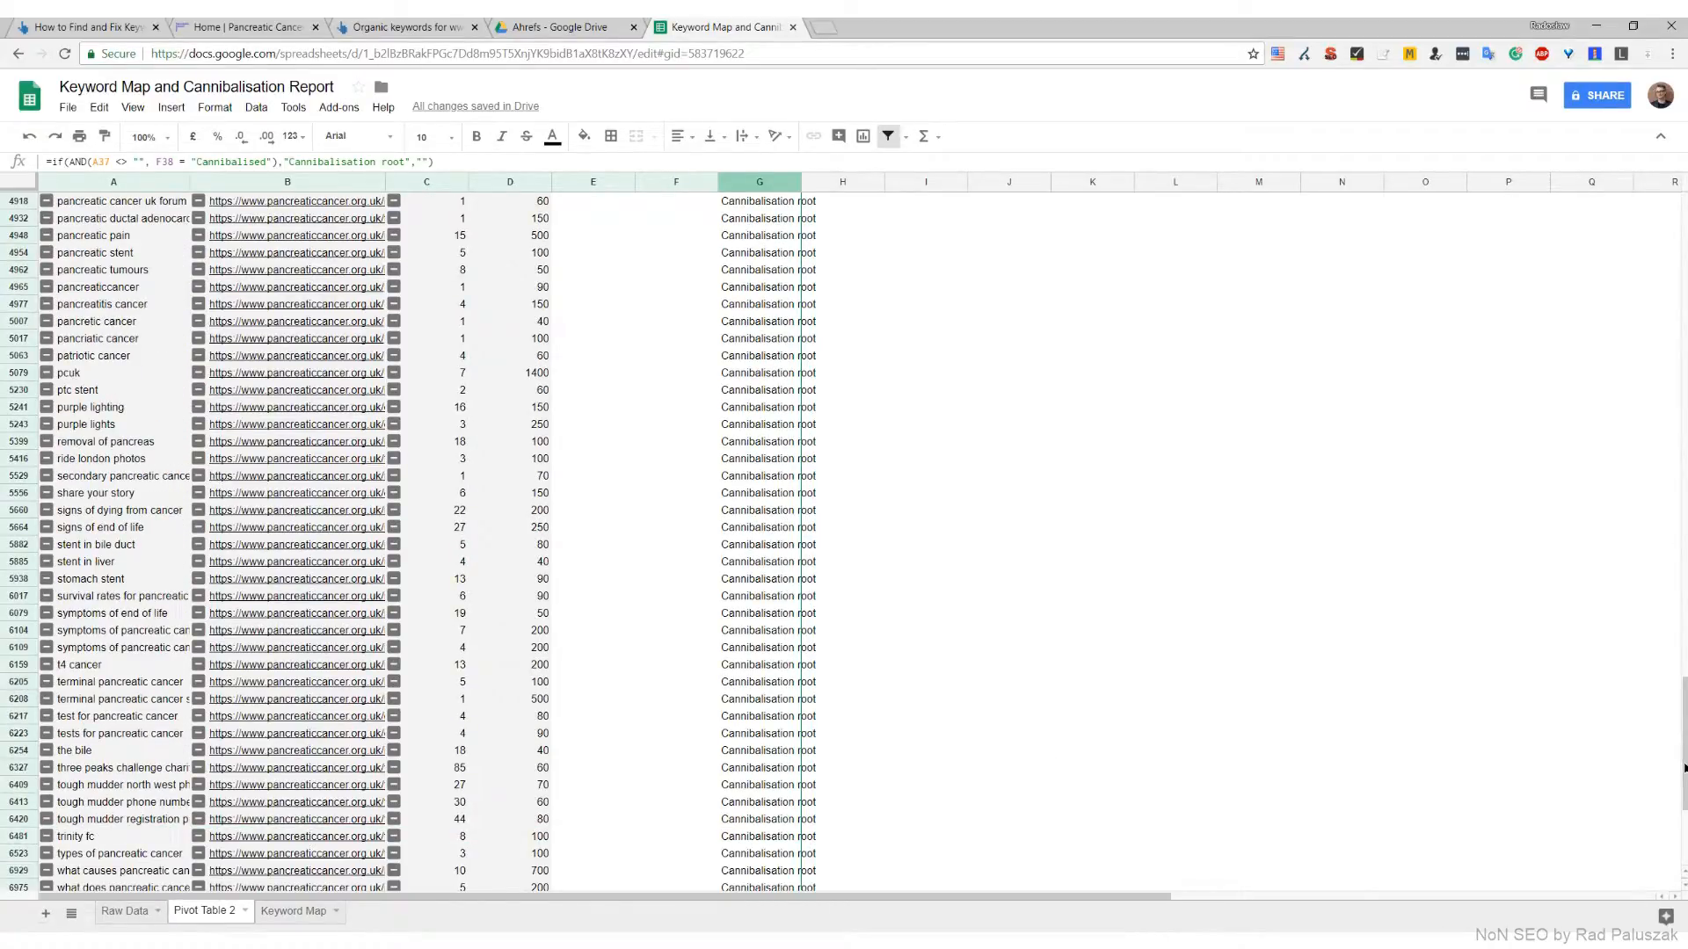
pyautogui.moveTo(1685, 763); pyautogui.dragTo(1681, 211)
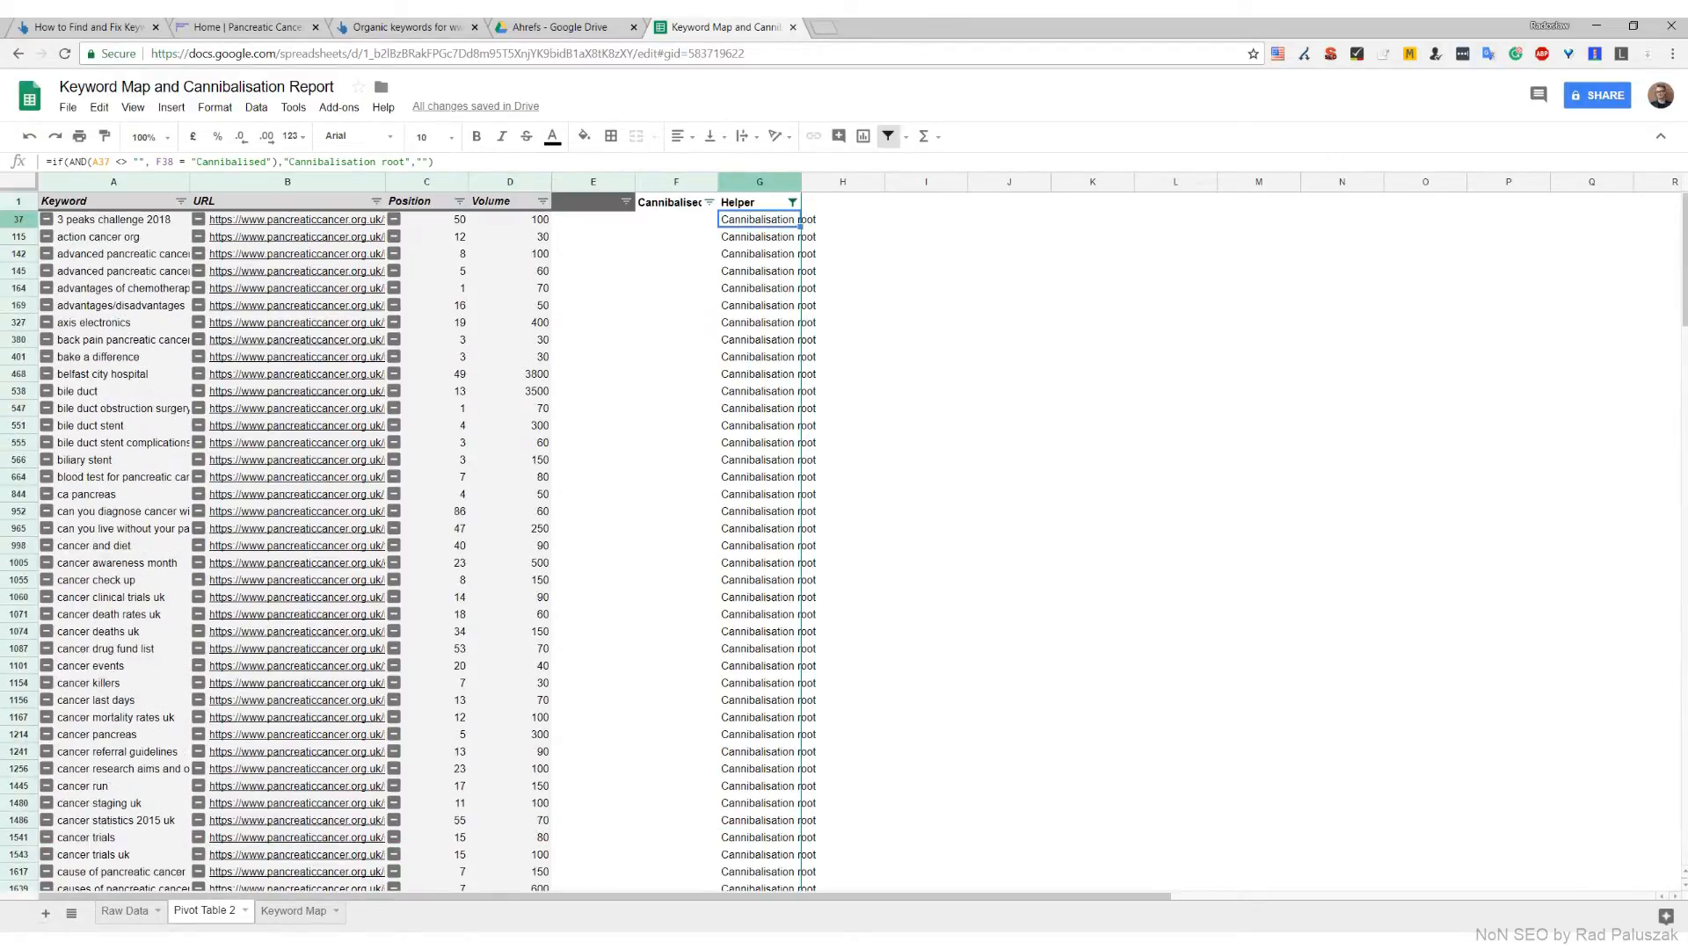
# Enter Cannibalisation root in the Cannibalised column for the first filtered row, F37
pyautogui.click(680, 226)
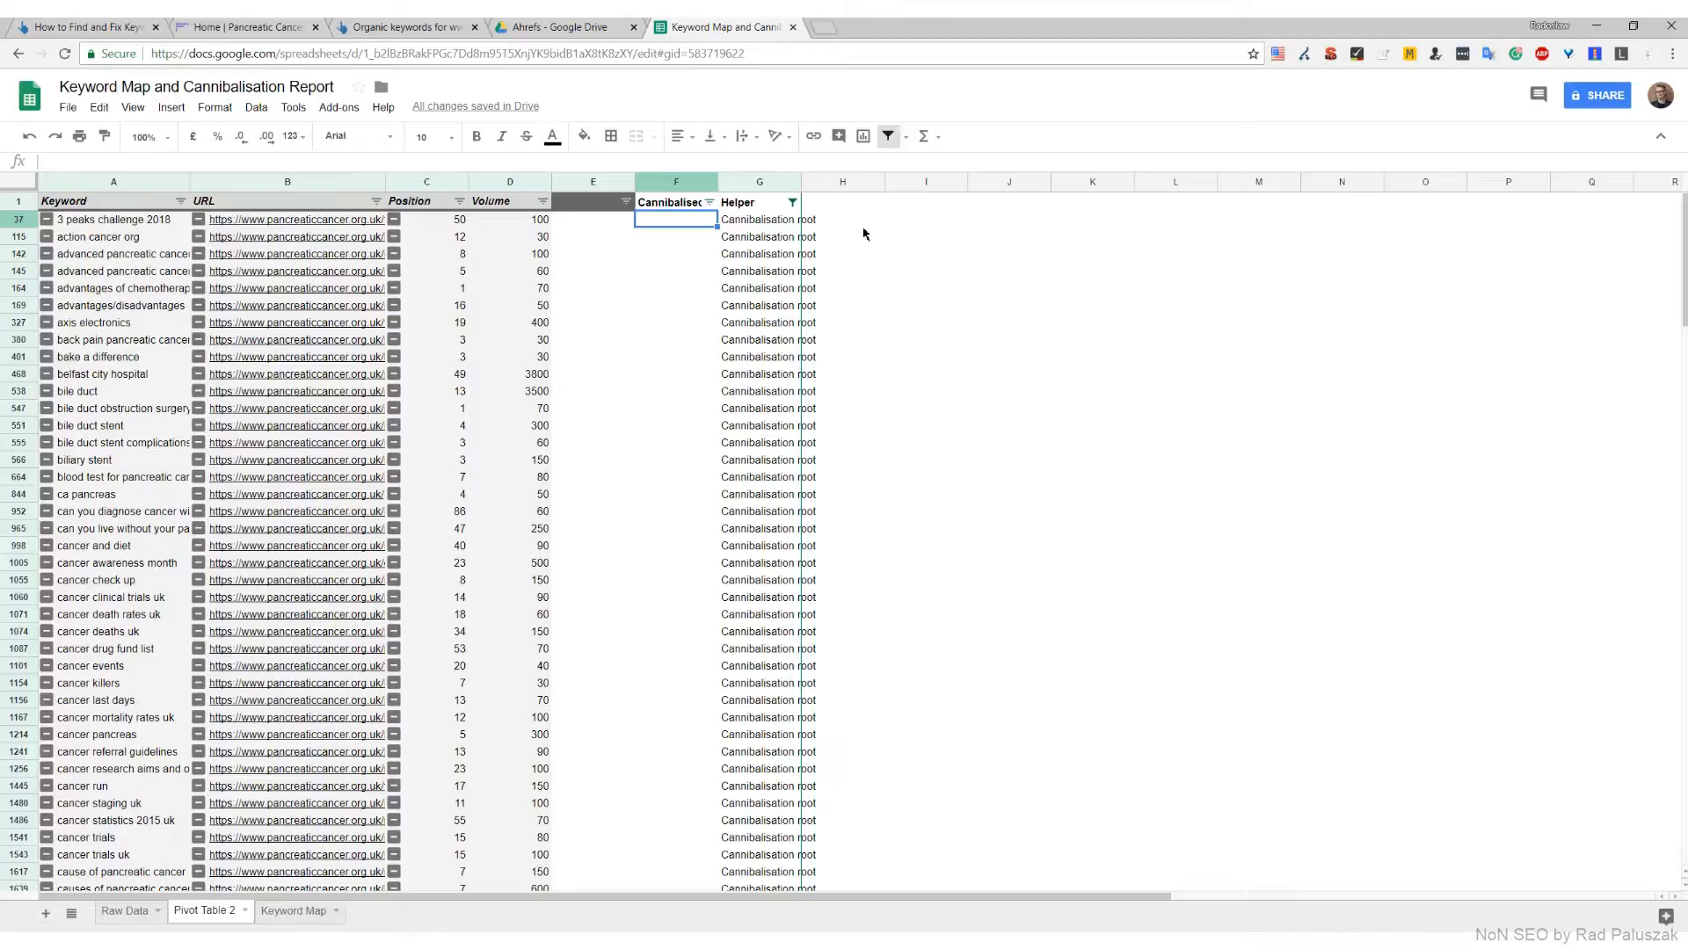
pyautogui.write('Cannibalisa')
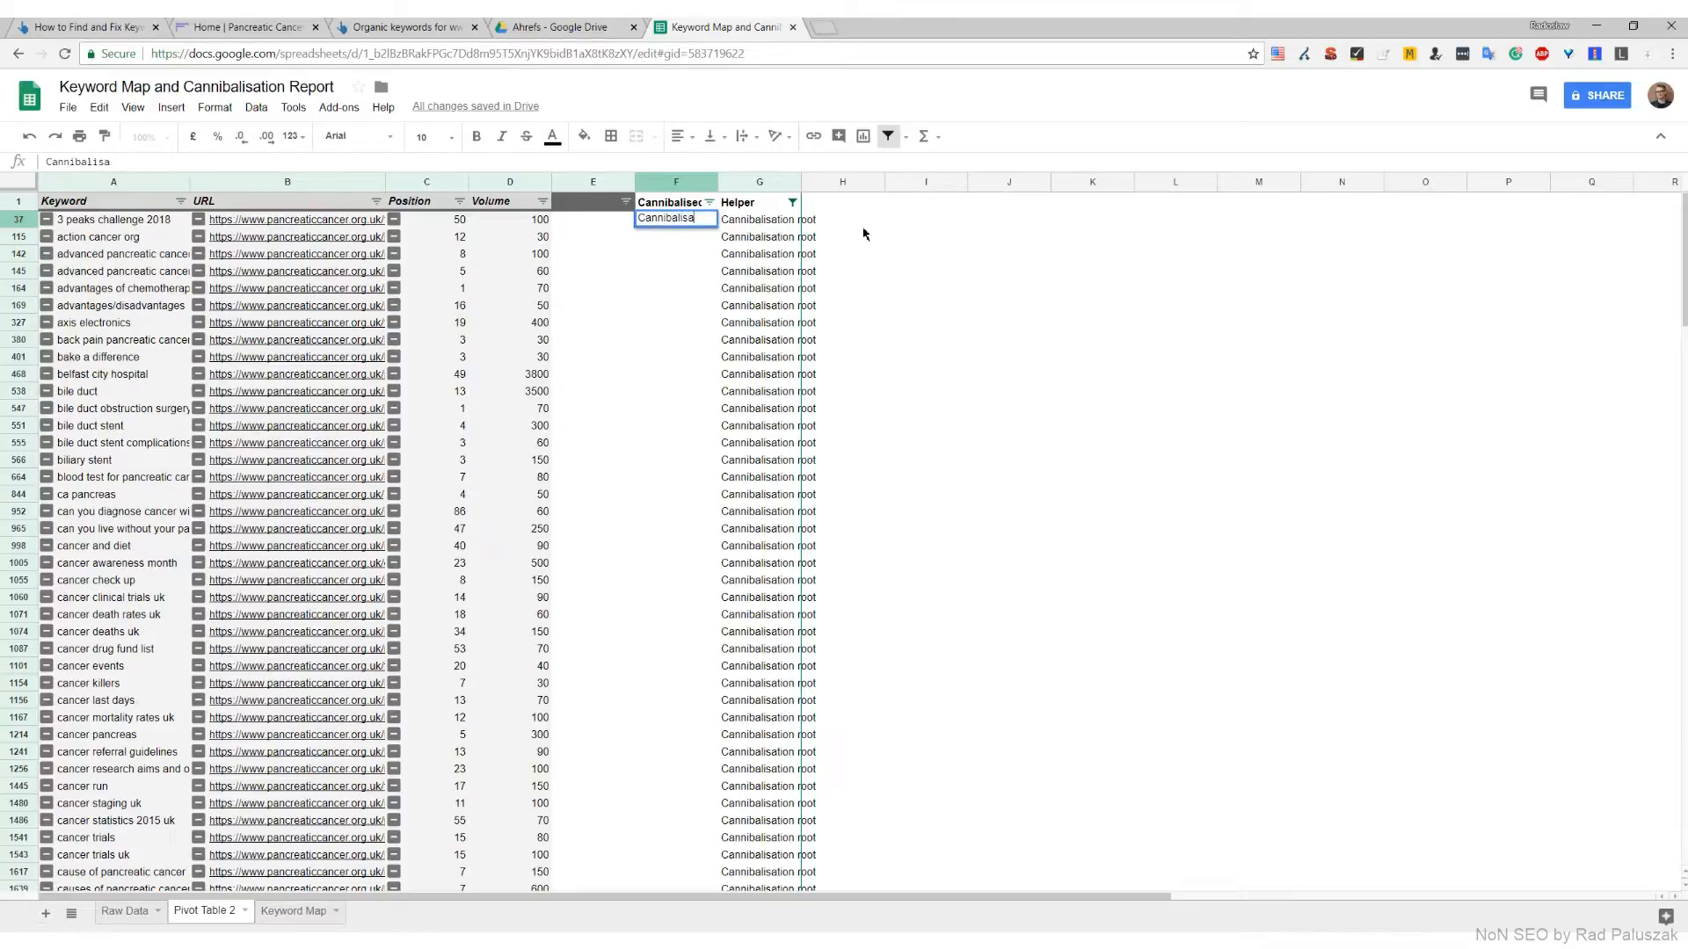
pyautogui.write('tion root')
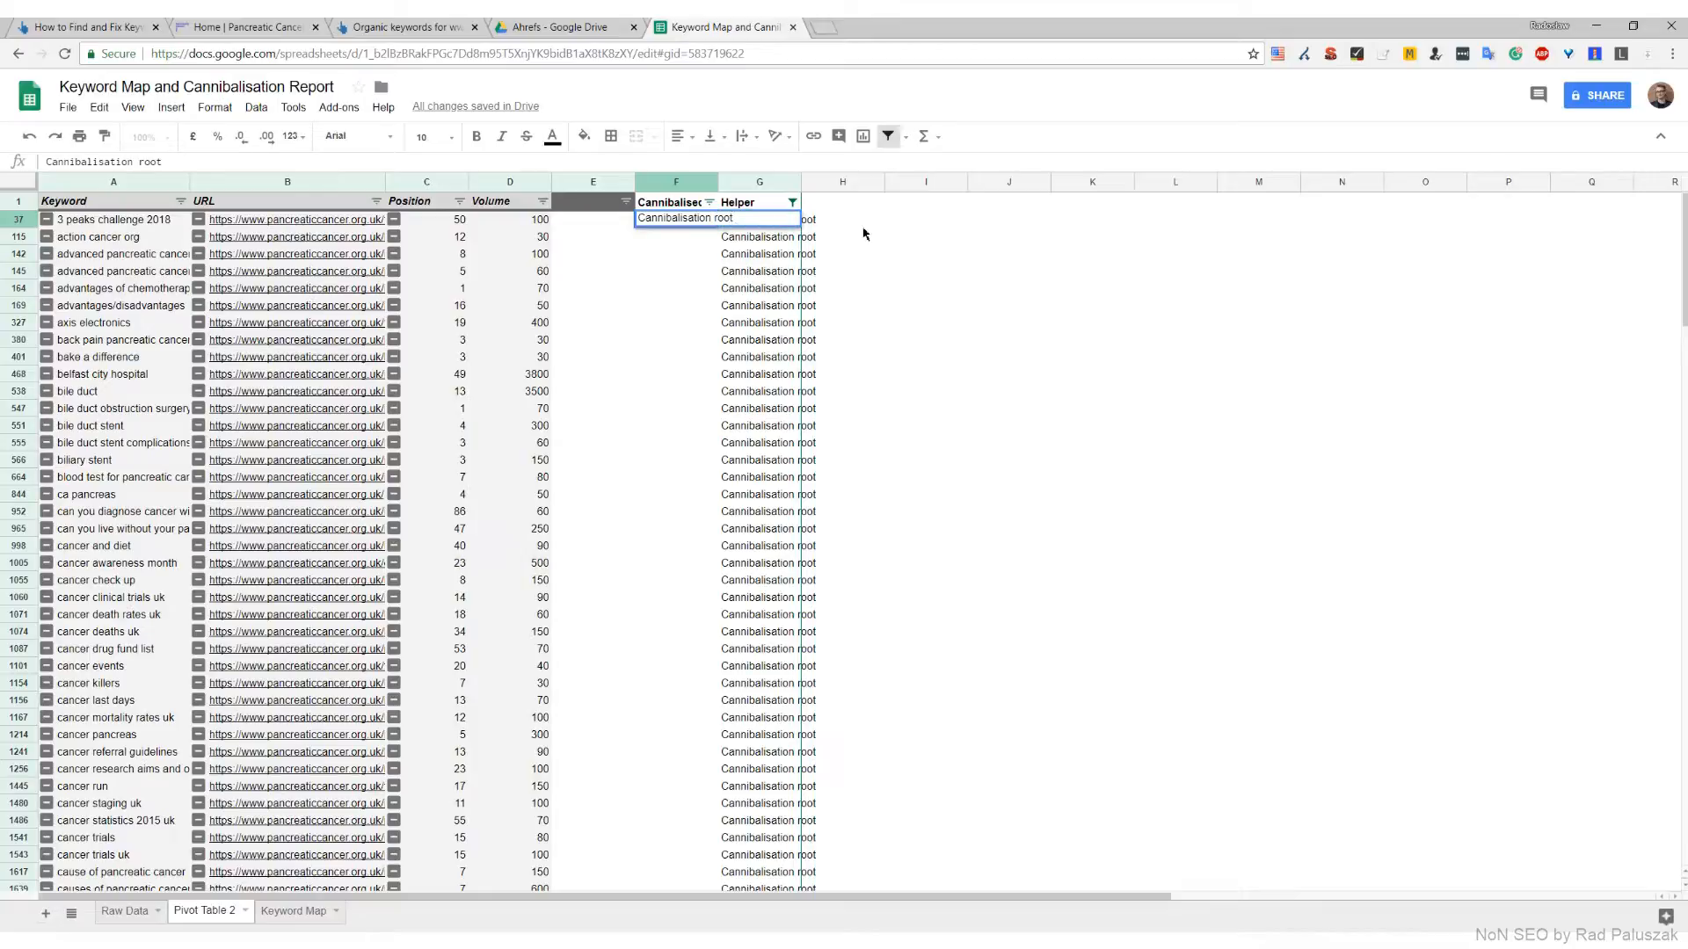
pyautogui.press('Return')
# Copy the F37 label down the Cannibalised column through F7334 in the filtered rows
pyautogui.click(666, 227)
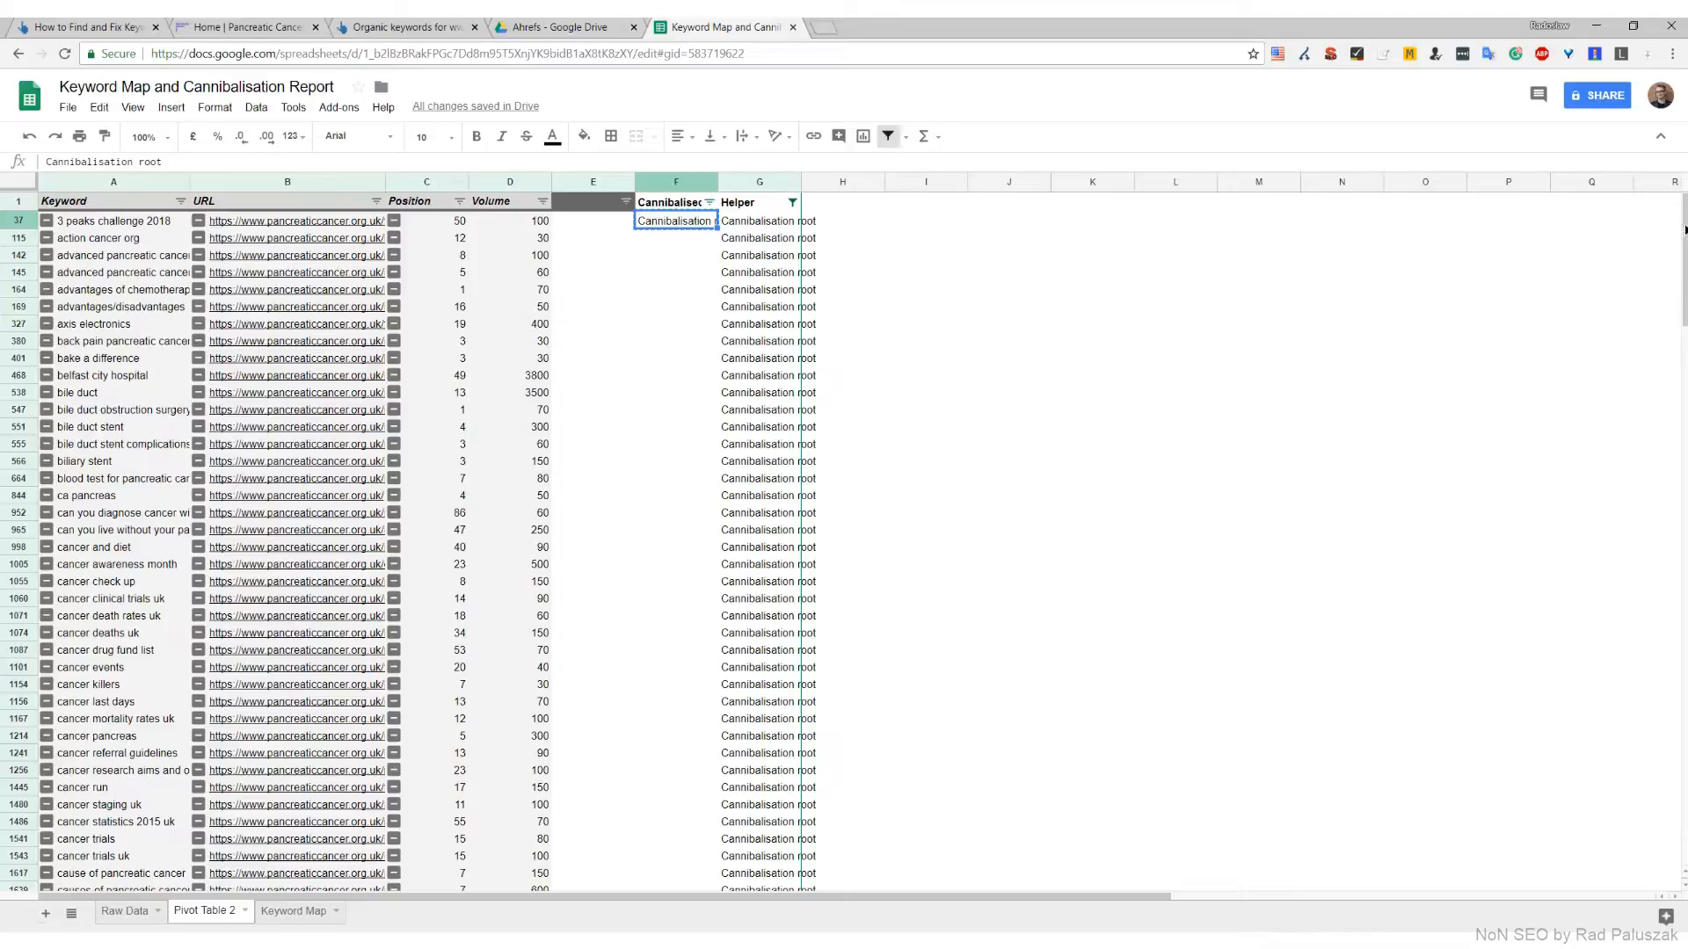
pyautogui.moveTo(1685, 229); pyautogui.dragTo(1661, 821)
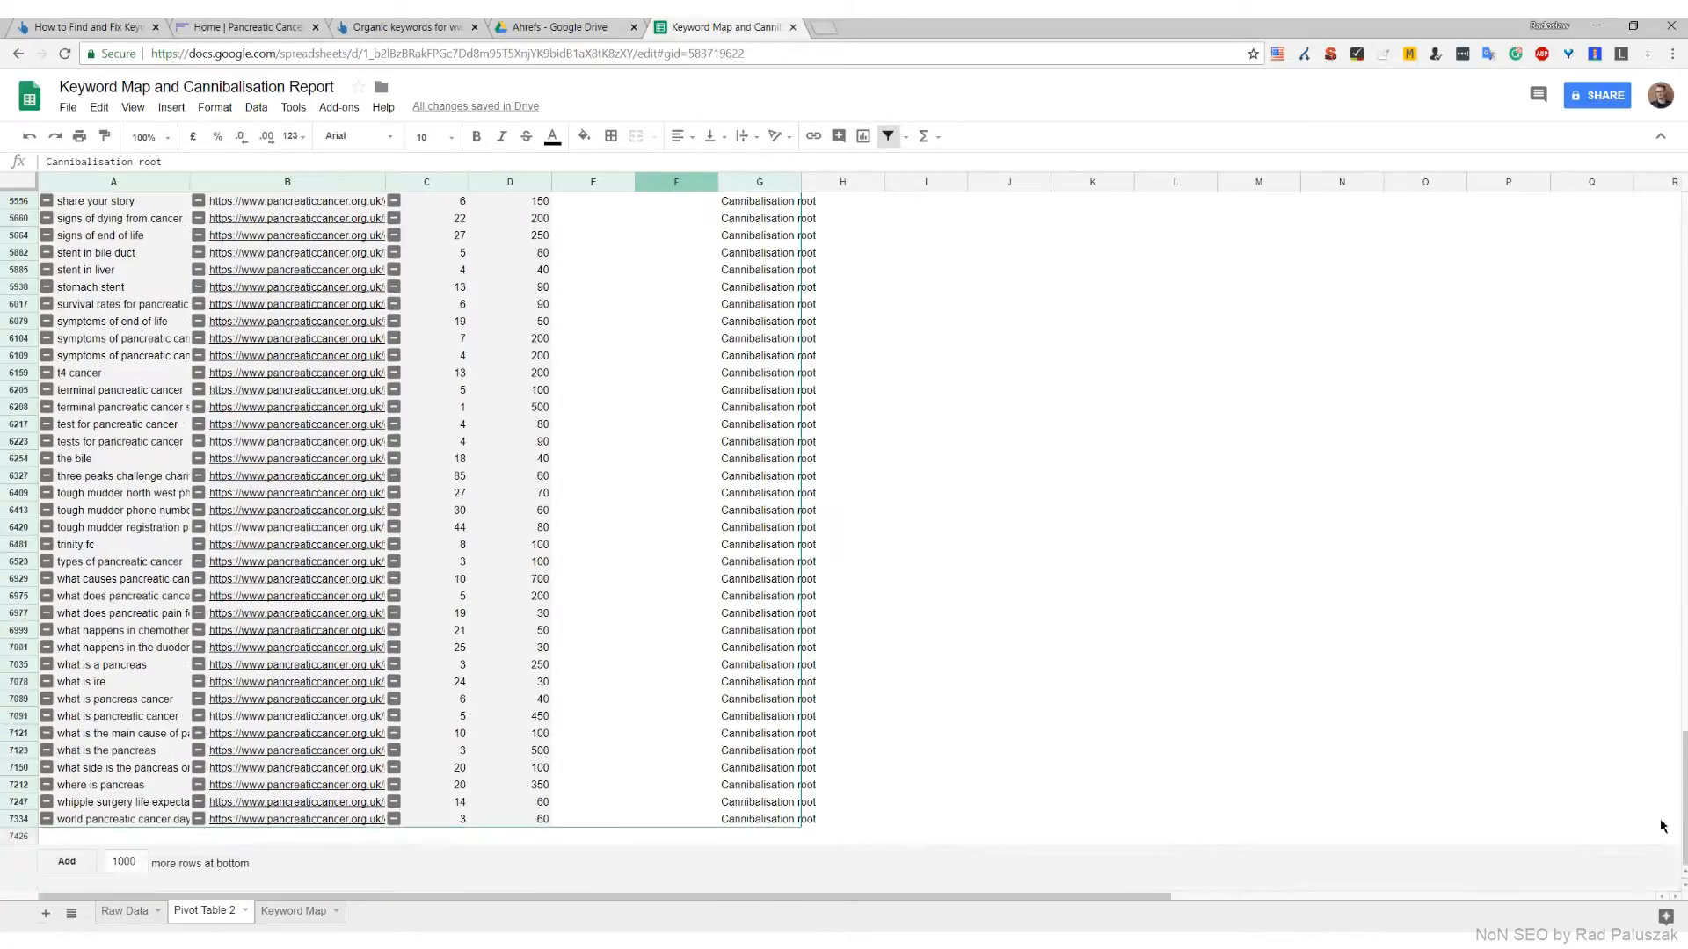
pyautogui.keyDown('shift'); pyautogui.click(691, 820); pyautogui.keyUp('shift')
pyautogui.hotkey('ctrl', 'v')
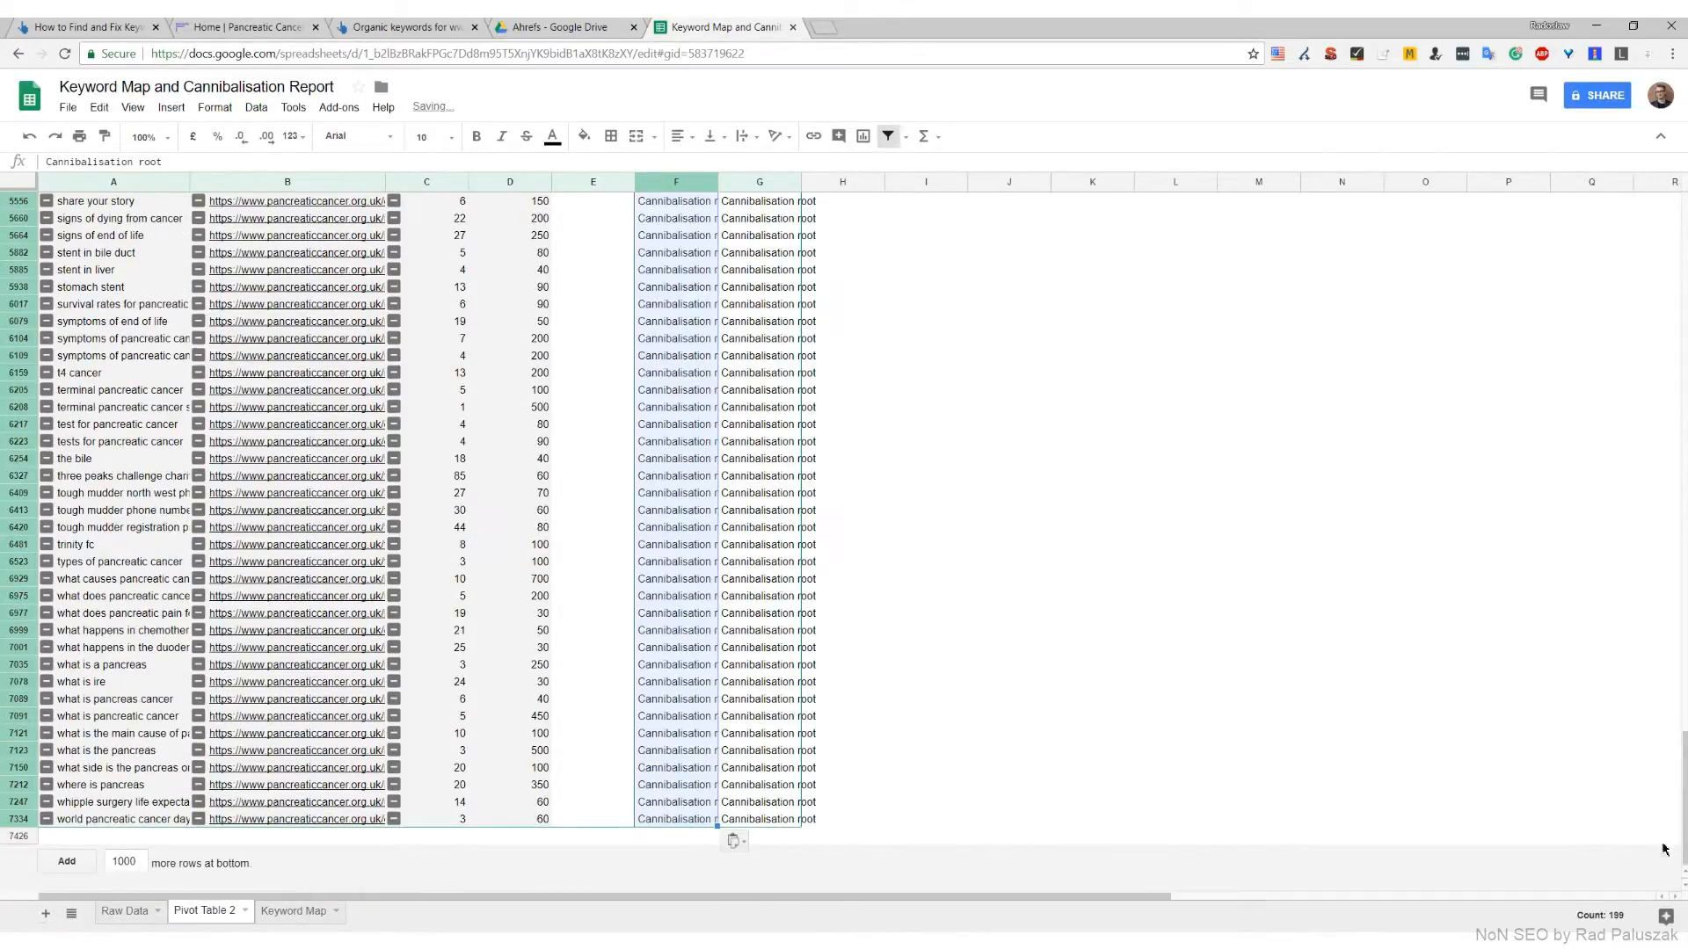
# Reset the Helper column filter to include blanks as well as Cannibalisation root
pyautogui.moveTo(1684, 837); pyautogui.dragTo(1685, 219)
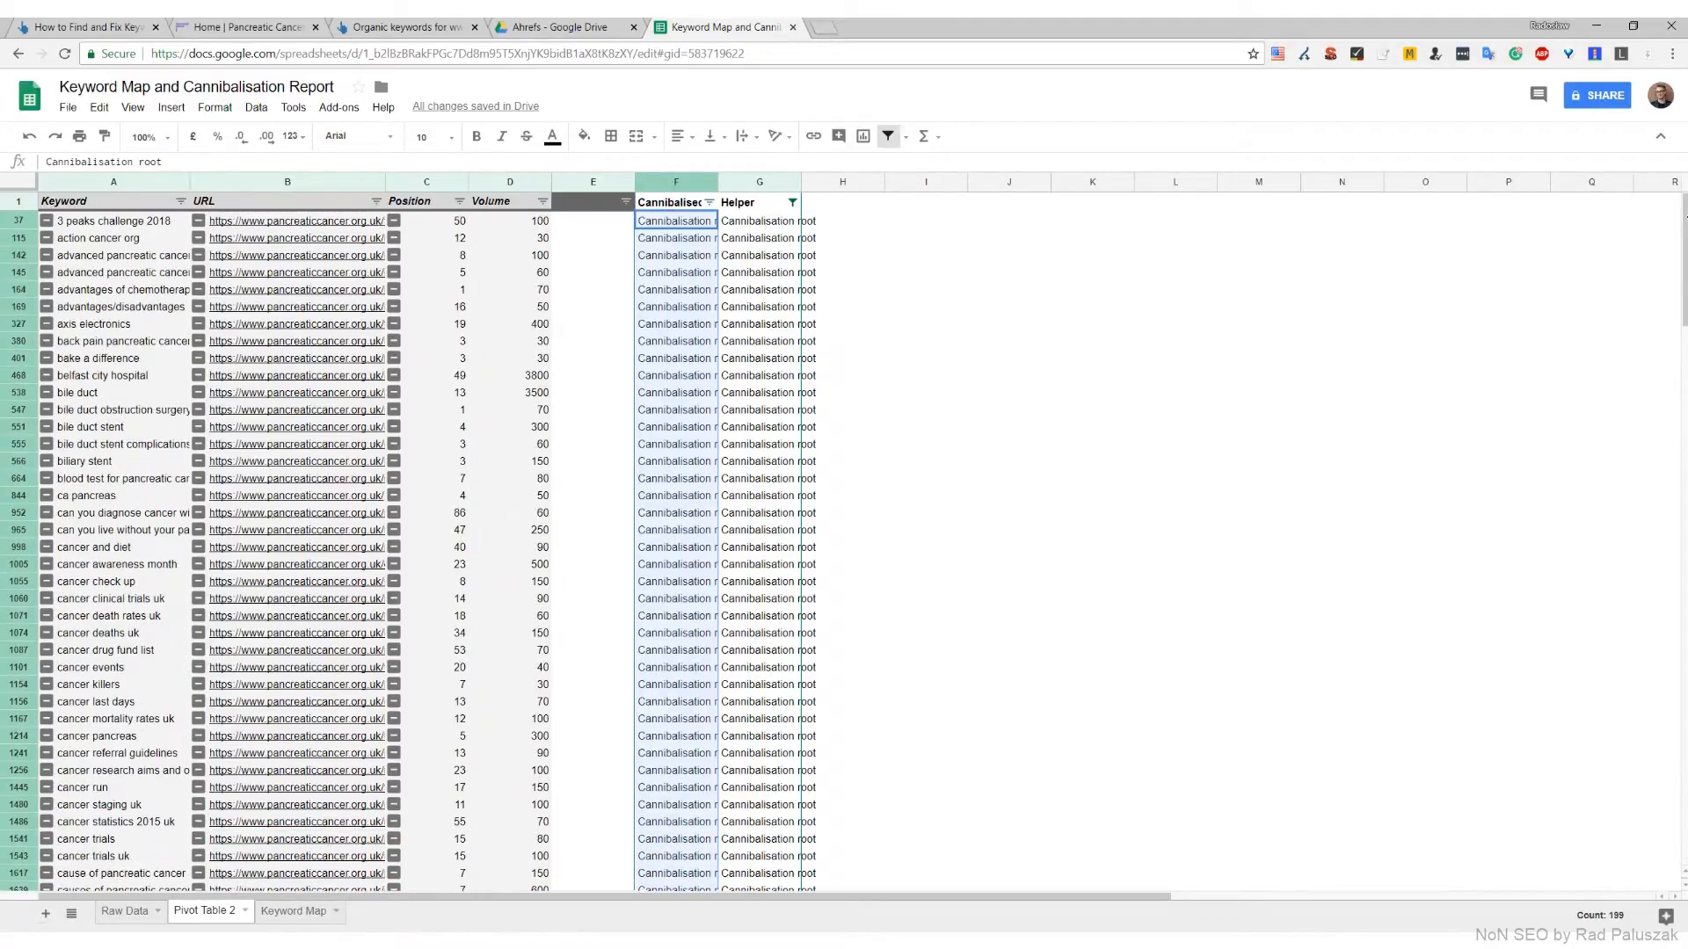
pyautogui.click(792, 202)
pyautogui.click(652, 408)
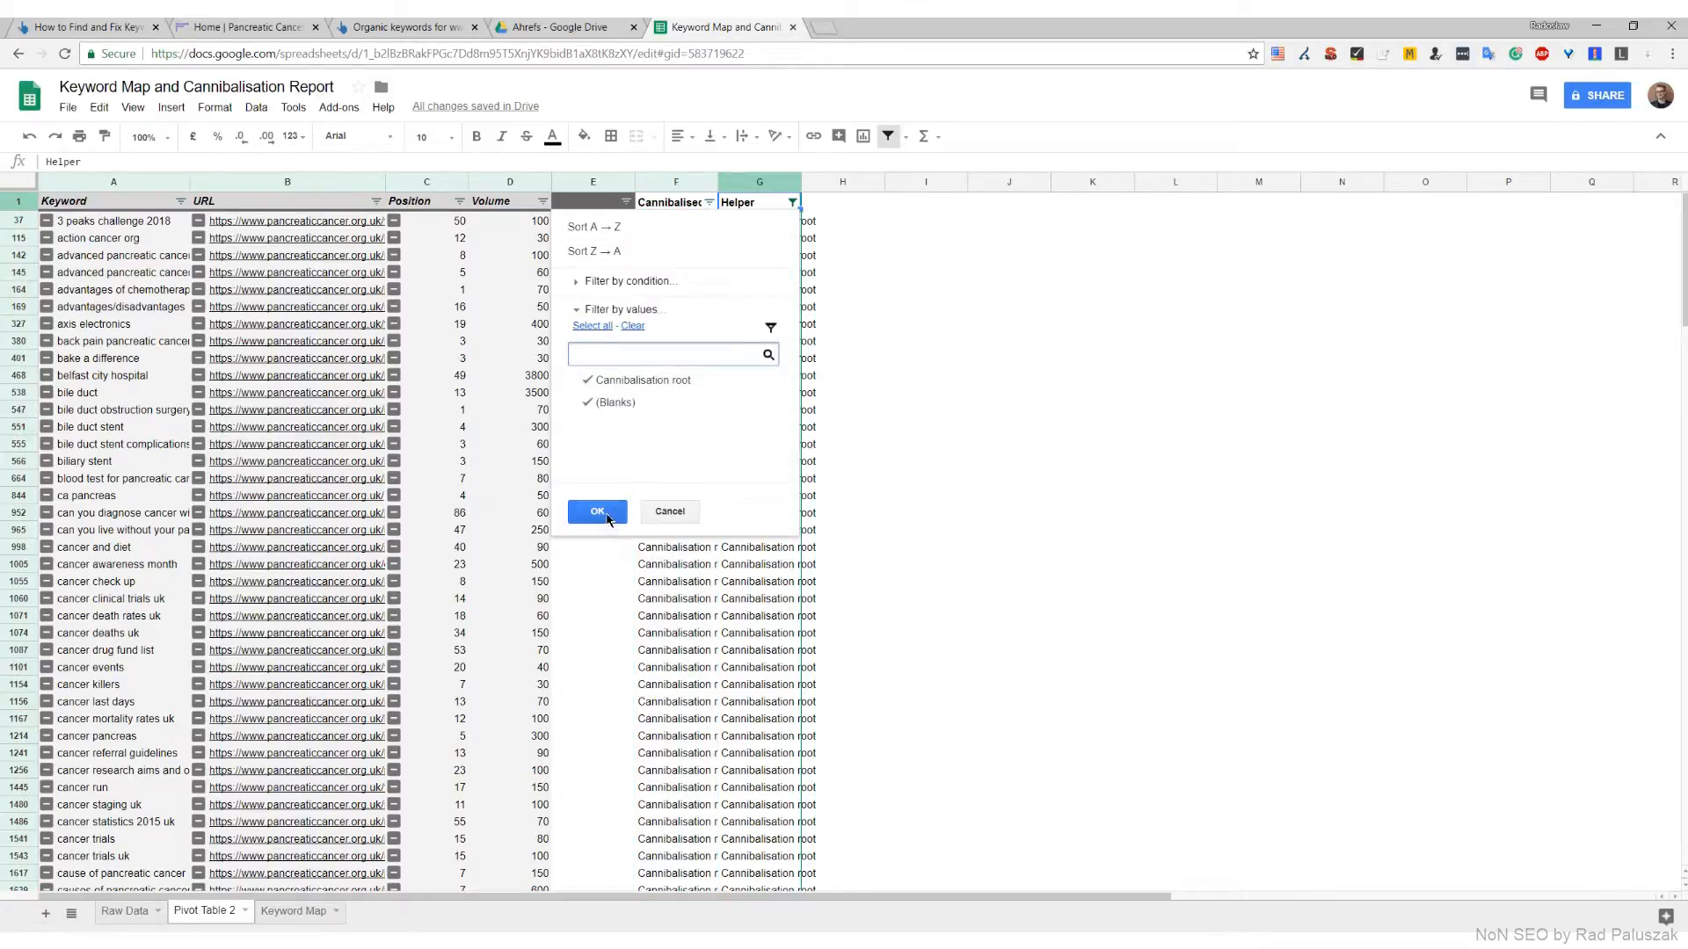
pyautogui.click(597, 511)
# Delete the Helper column G from the pivot table sheet
pyautogui.click(762, 181)
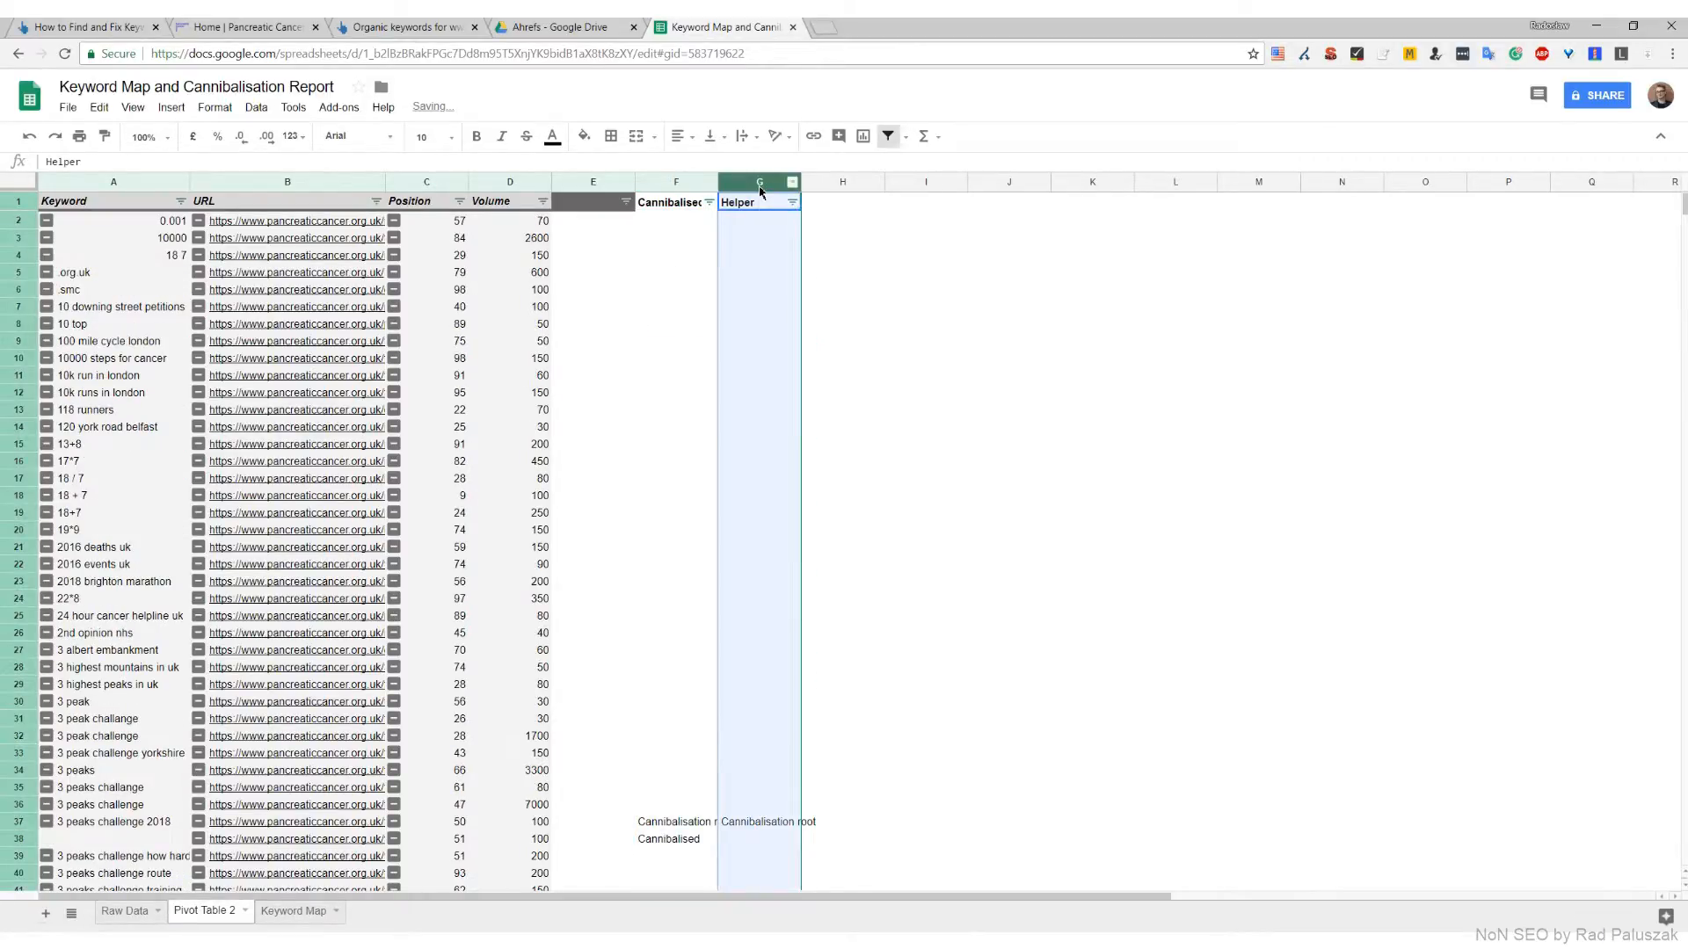
pyautogui.rightClick(761, 182)
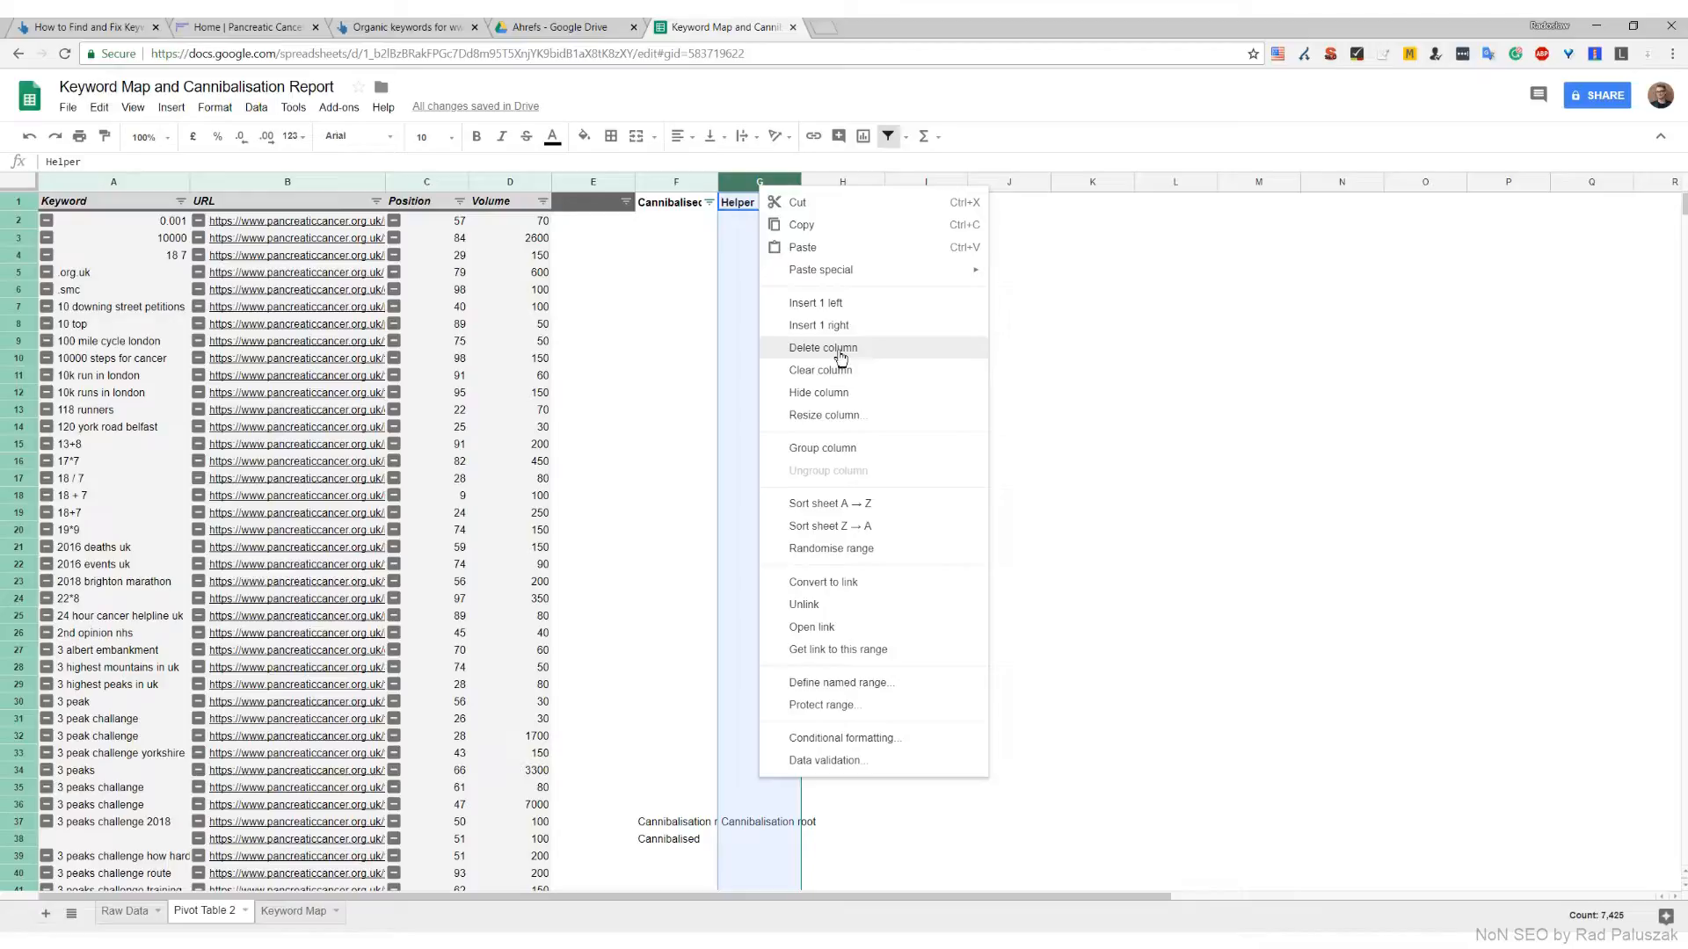
pyautogui.click(836, 349)
# Filter the Cannibalised column to exclude blanks, keeping Cannibalisation root and Cannibalised
pyautogui.click(700, 223)
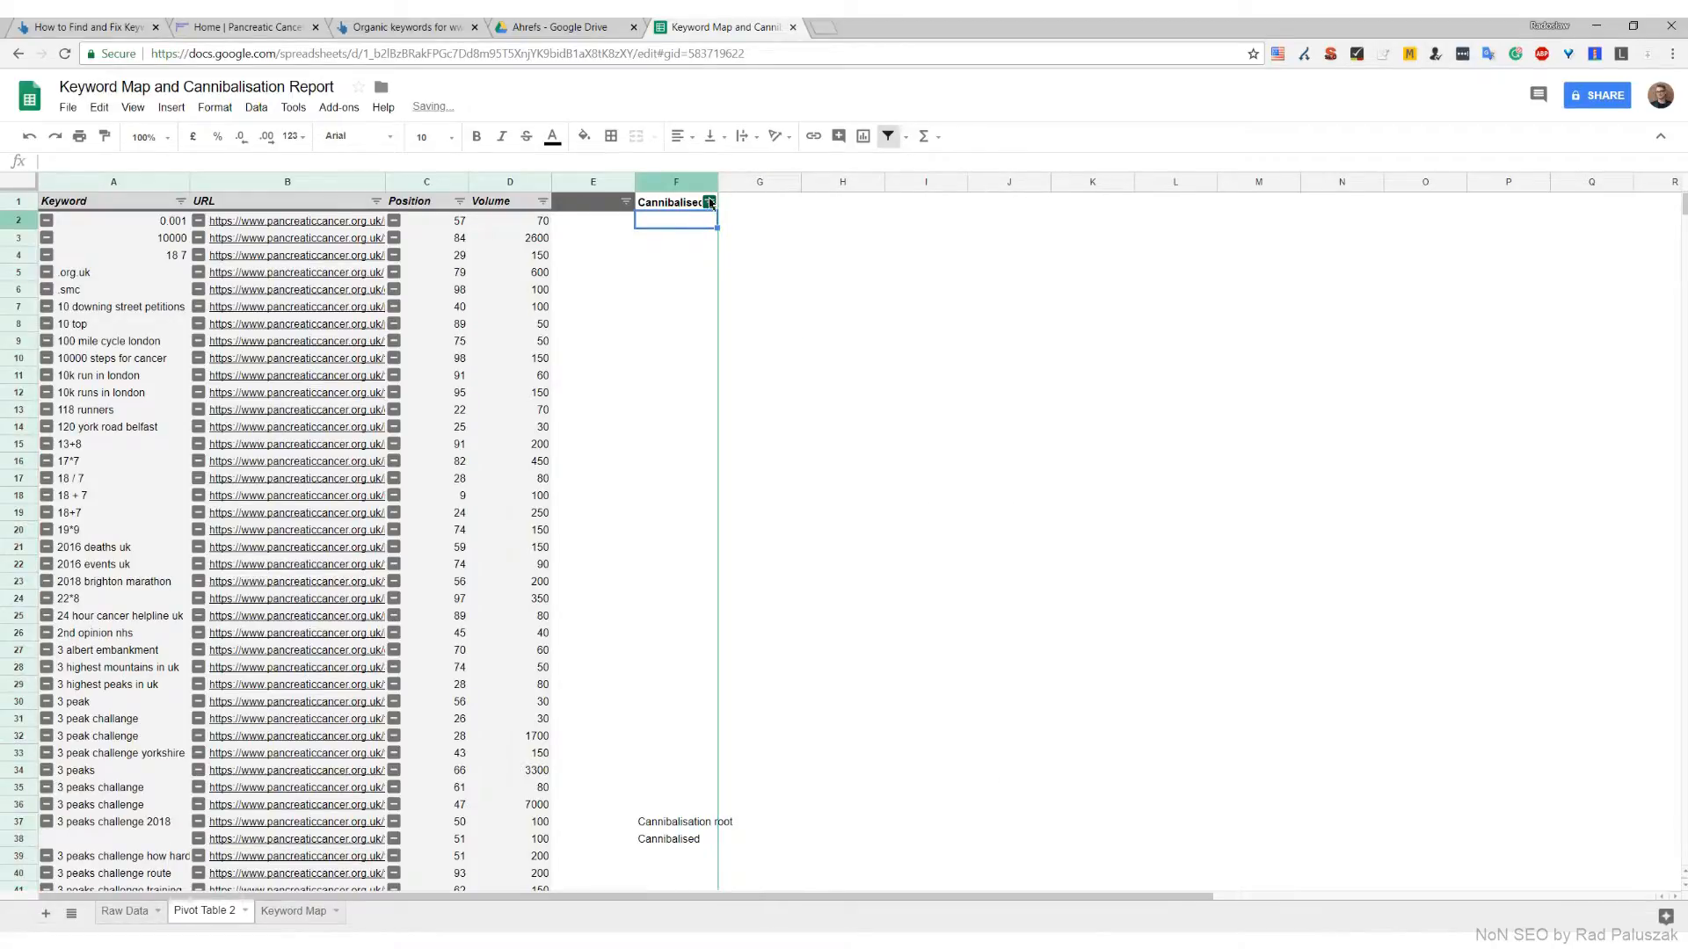
pyautogui.click(710, 204)
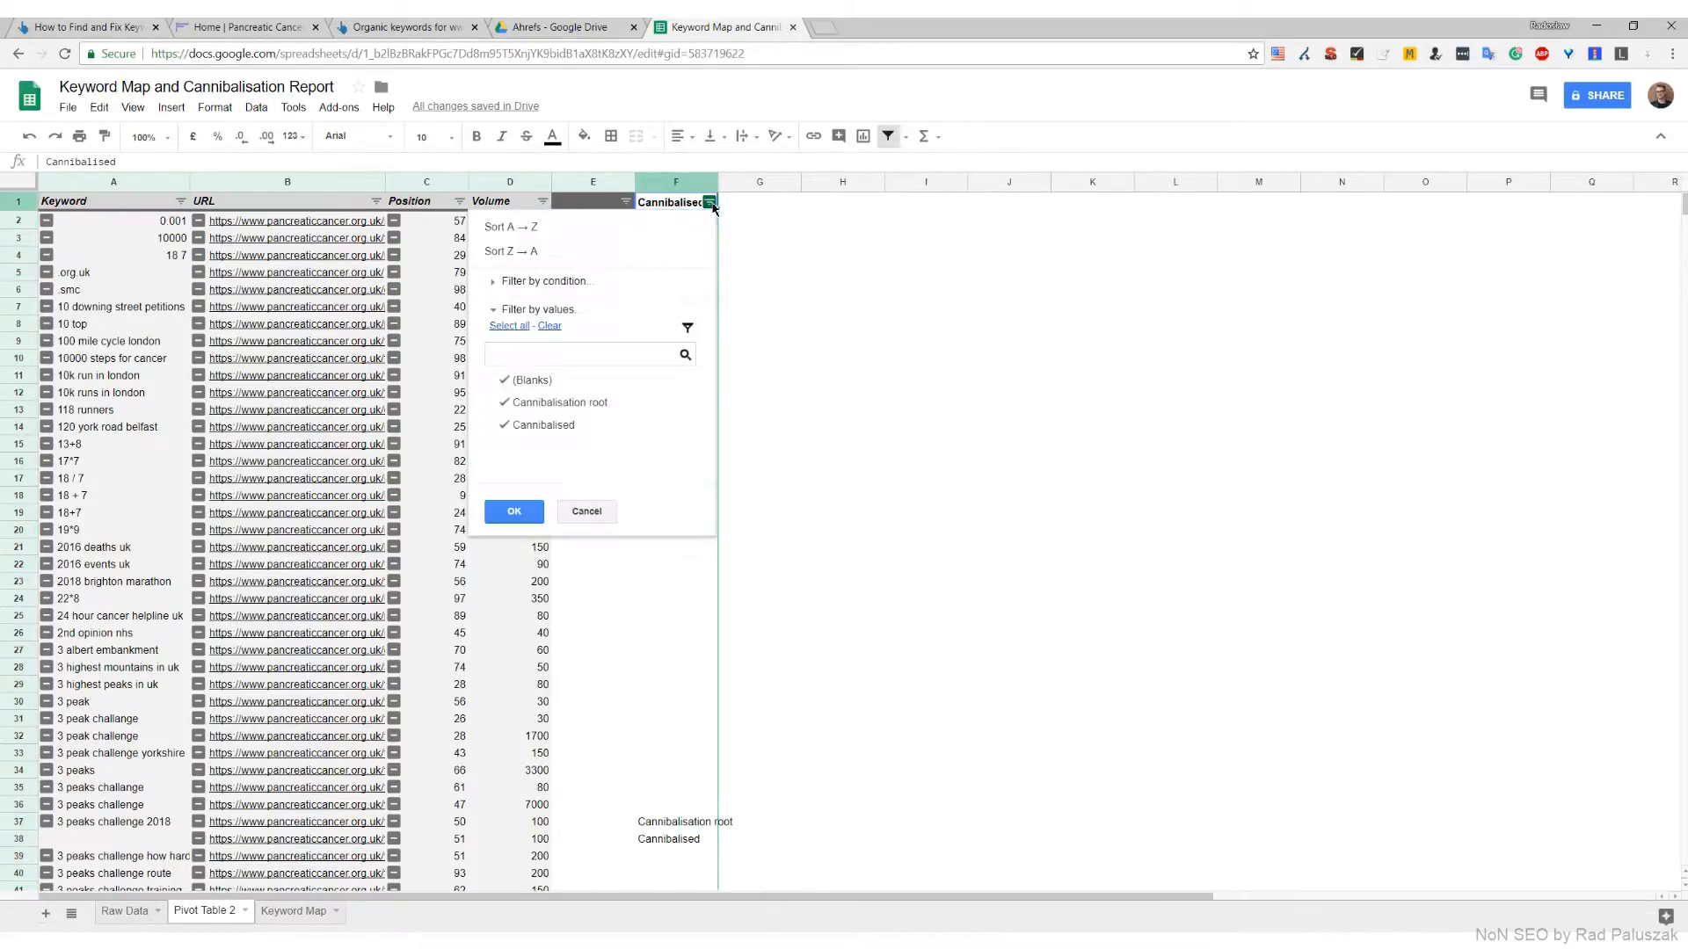
pyautogui.click(552, 381)
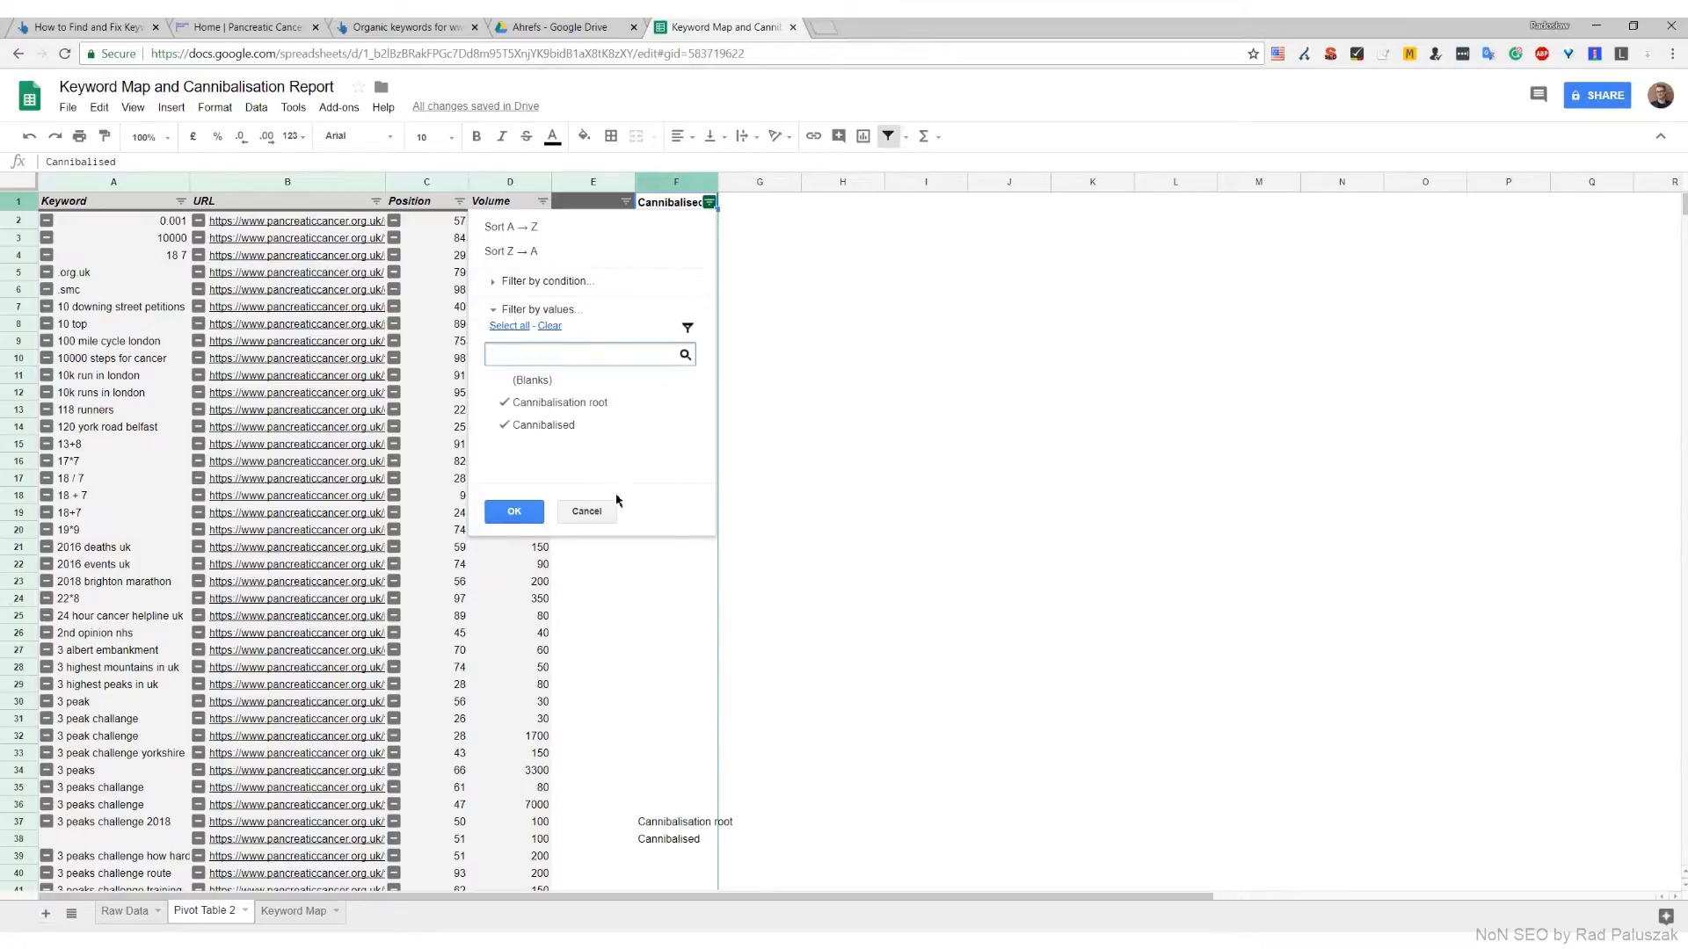
pyautogui.click(525, 513)
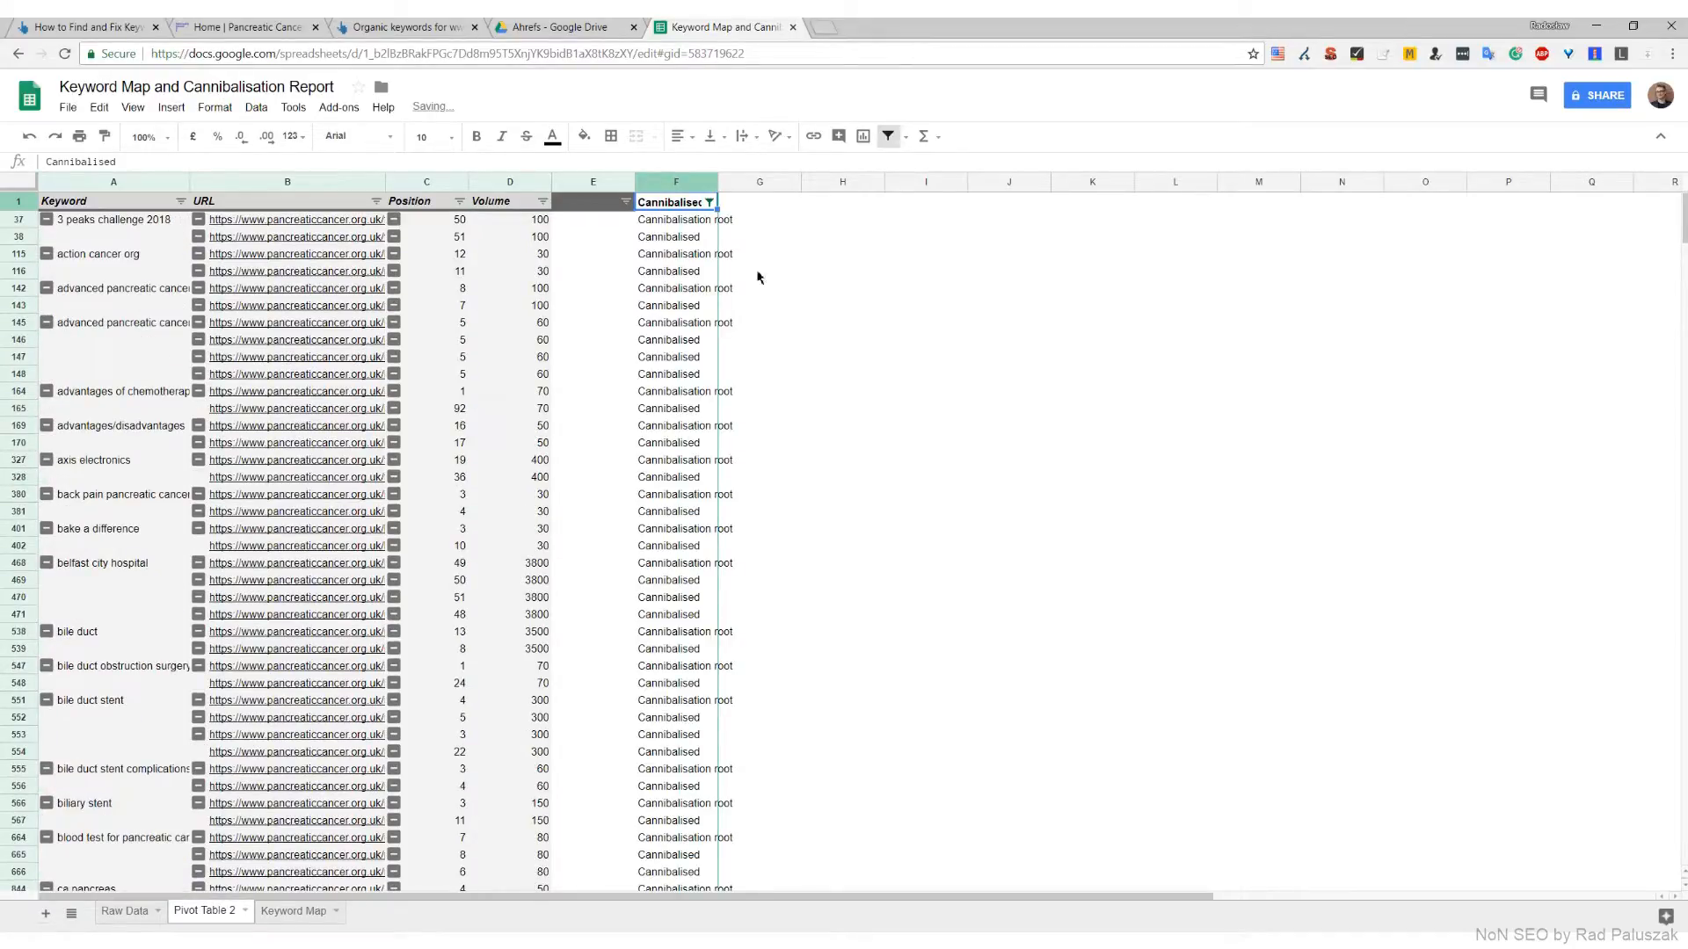
# Examine the Cannibalisation root and Cannibalised labels against the keyword groups in the filtered rows
pyautogui.click(694, 226)
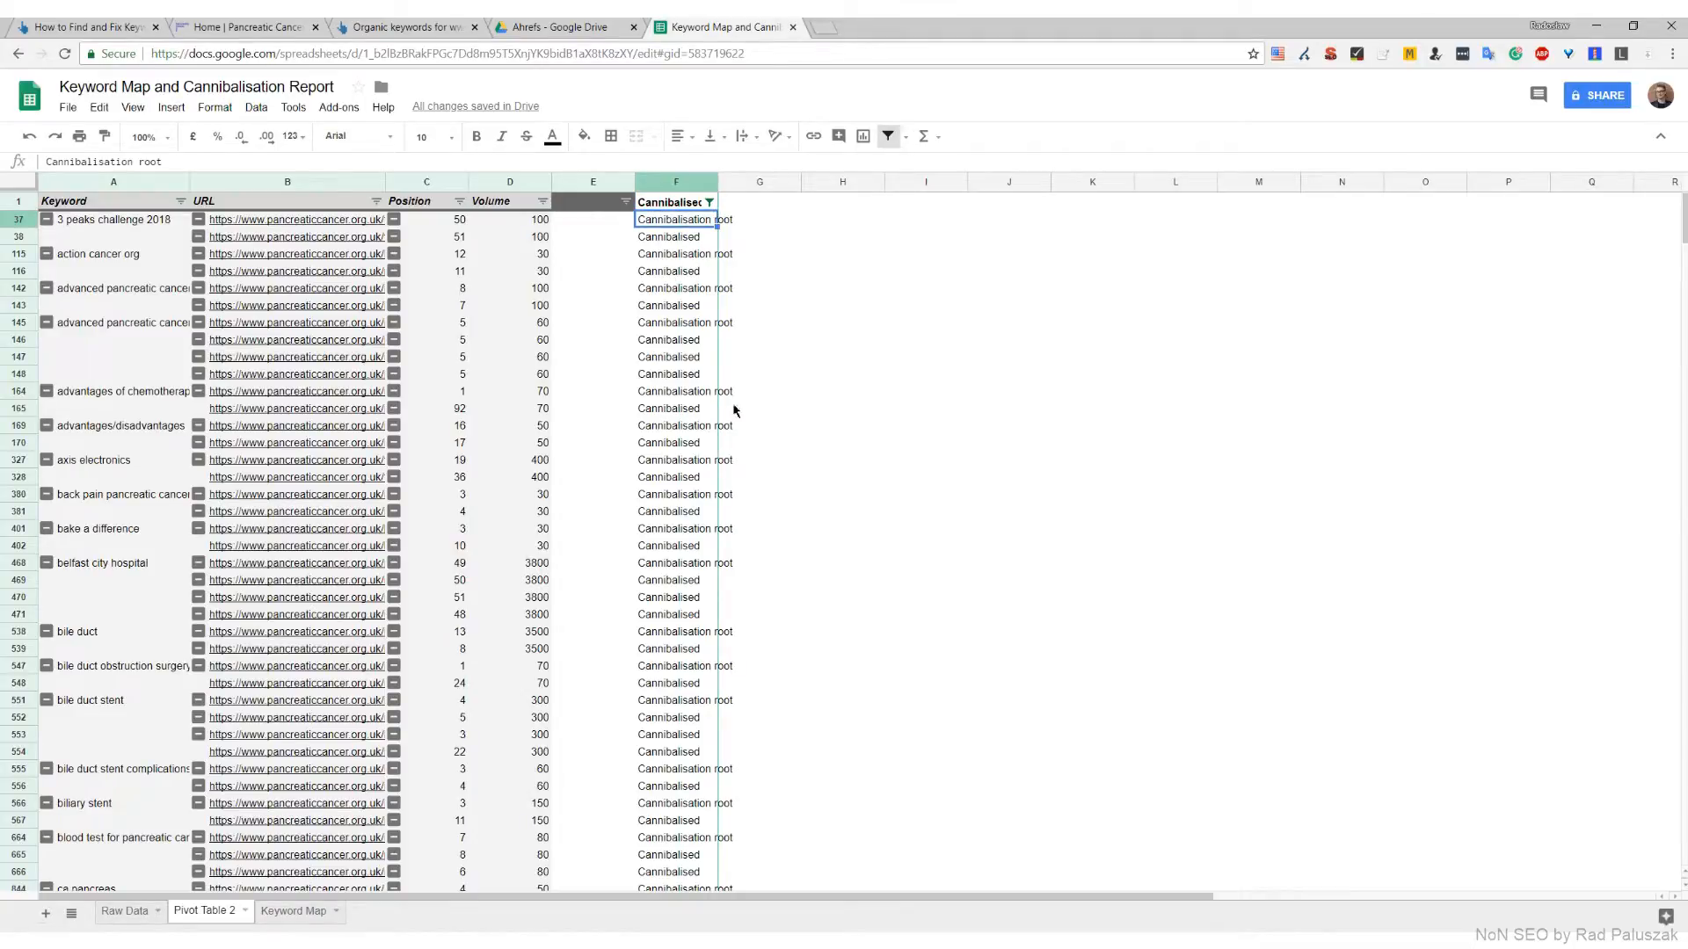
pyautogui.click(701, 327)
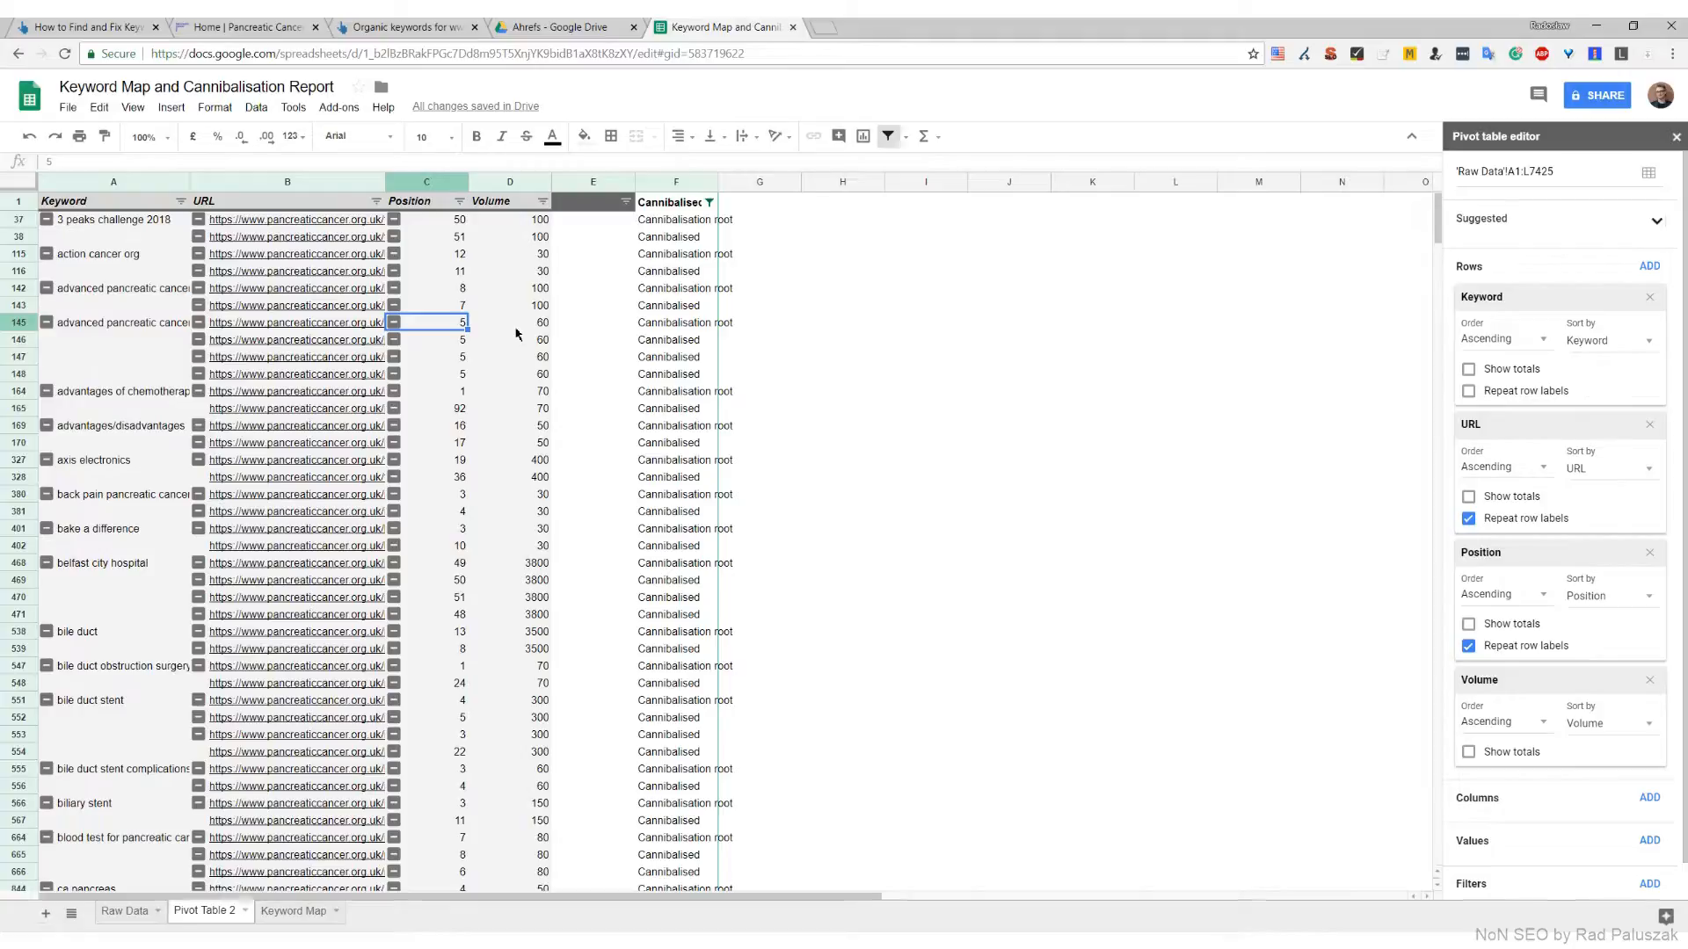
pyautogui.click(682, 341)
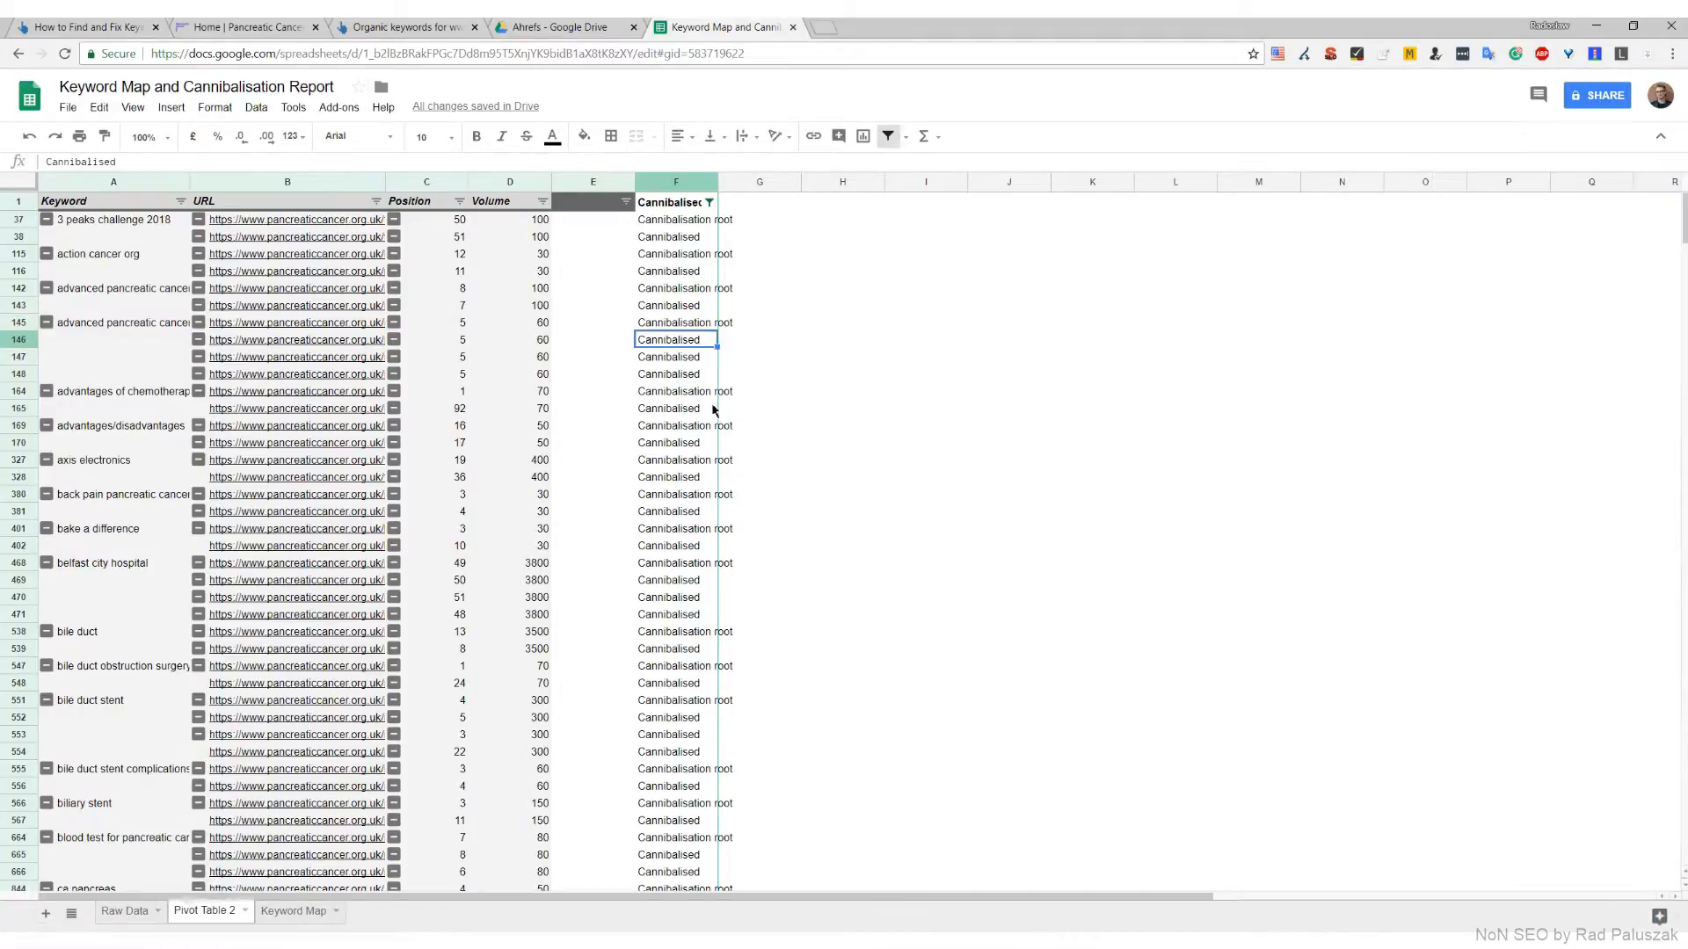
pyautogui.moveTo(698, 377); pyautogui.dragTo(700, 346)
pyautogui.click(702, 342)
pyautogui.moveTo(1684, 217)
pyautogui.mouseDown()
pyautogui.moveTo(1676, 430)
pyautogui.moveTo(1680, 204)
pyautogui.mouseUp()
pyautogui.press('Up')
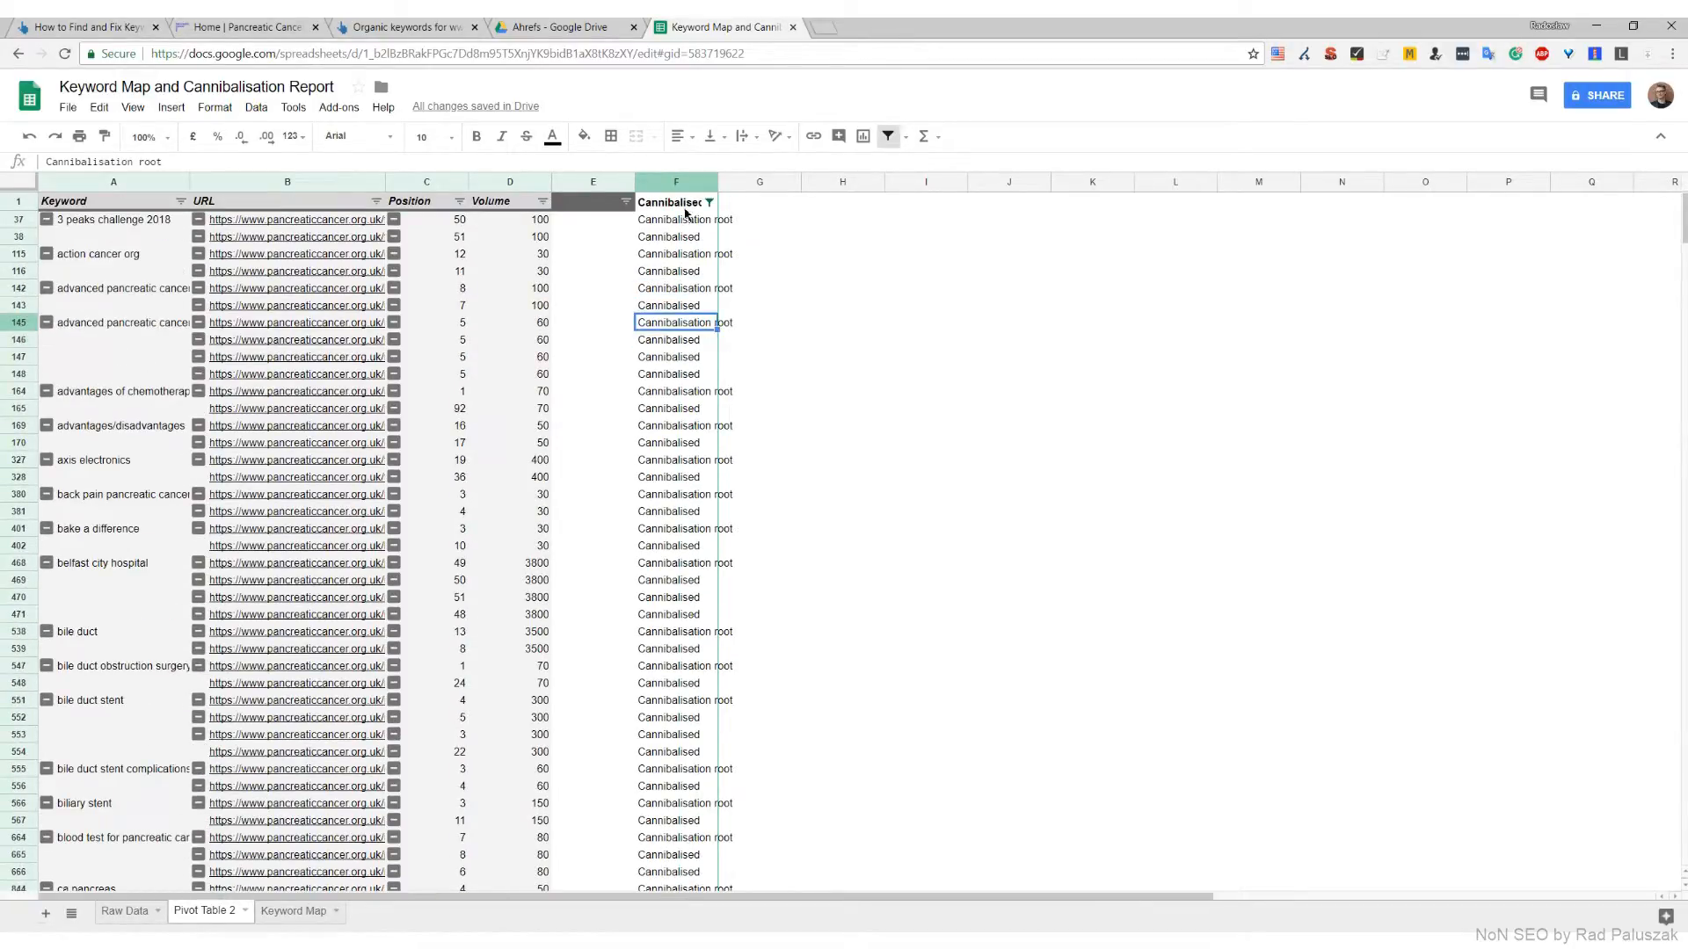
# Rename the Pivot Table 2 sheet as Cannibalisation Report and select the Cannibalised header cell F1
pyautogui.doubleClick(209, 914)
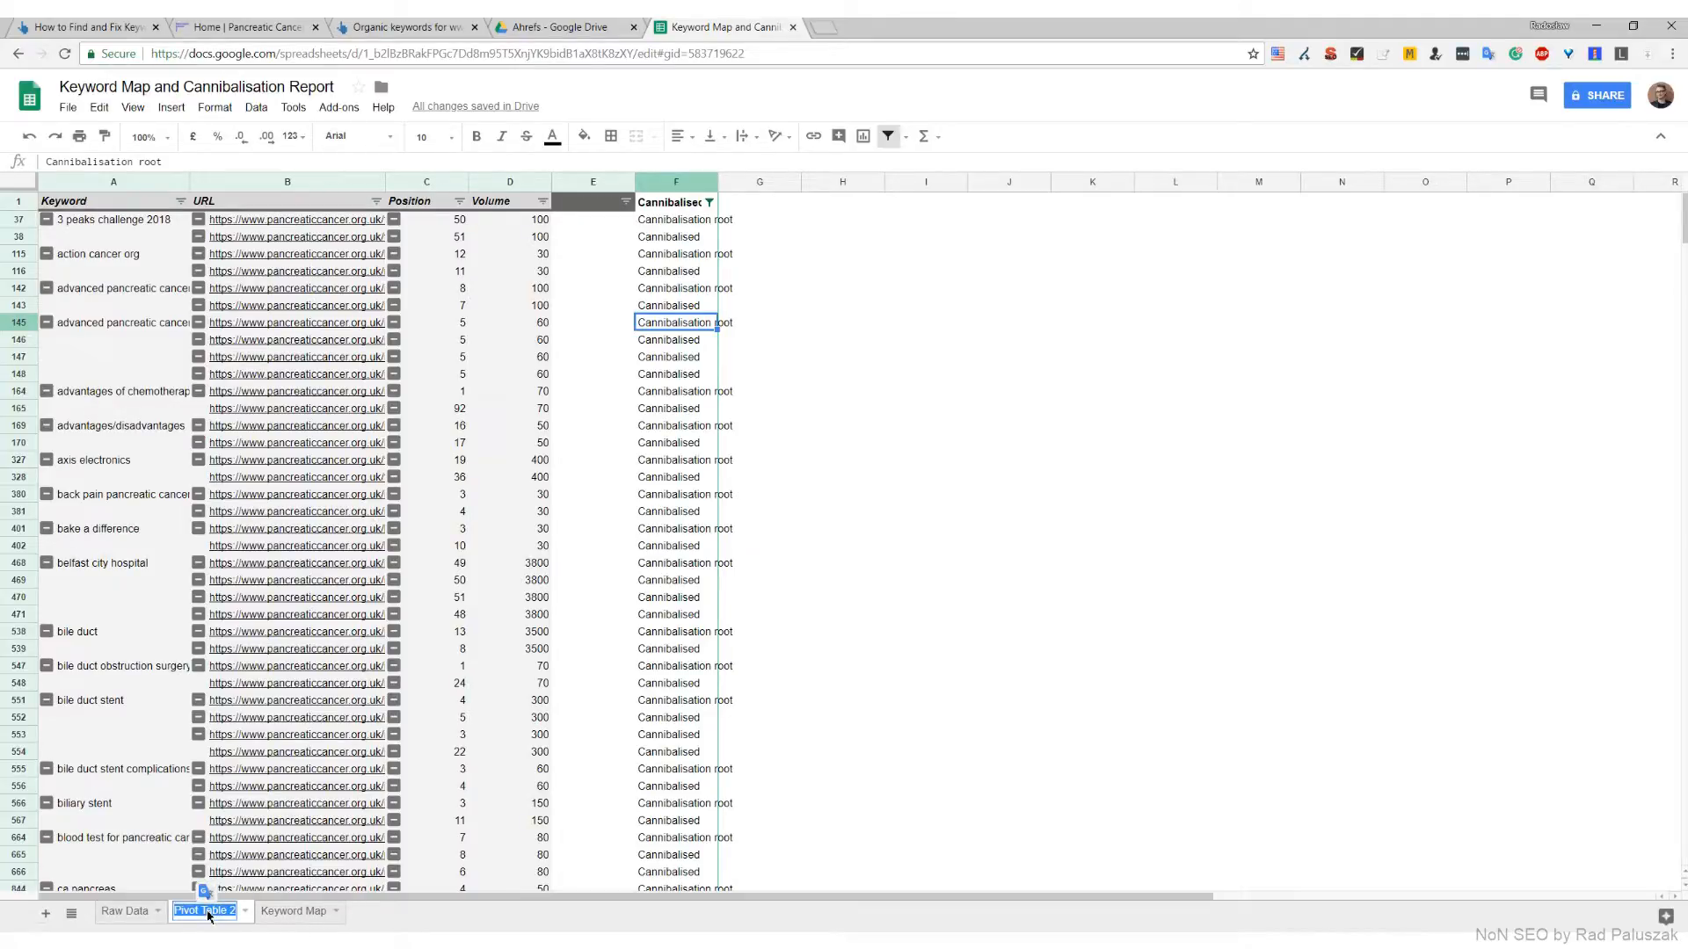
pyautogui.write('Cannibal')
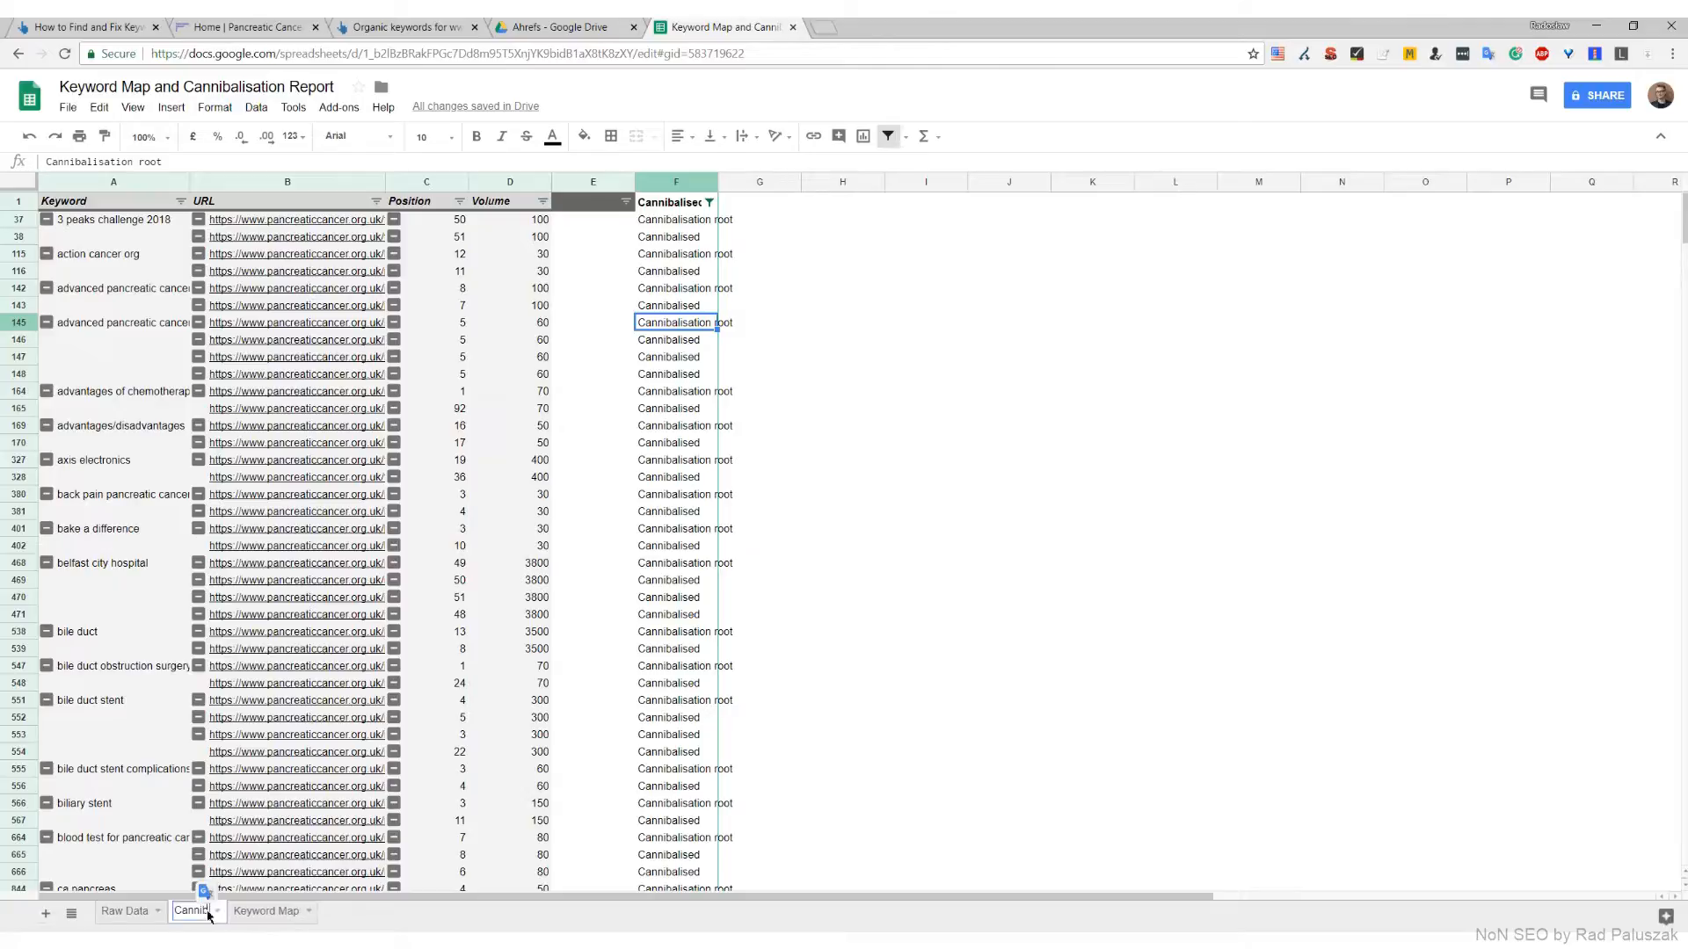
pyautogui.write('isation Report')
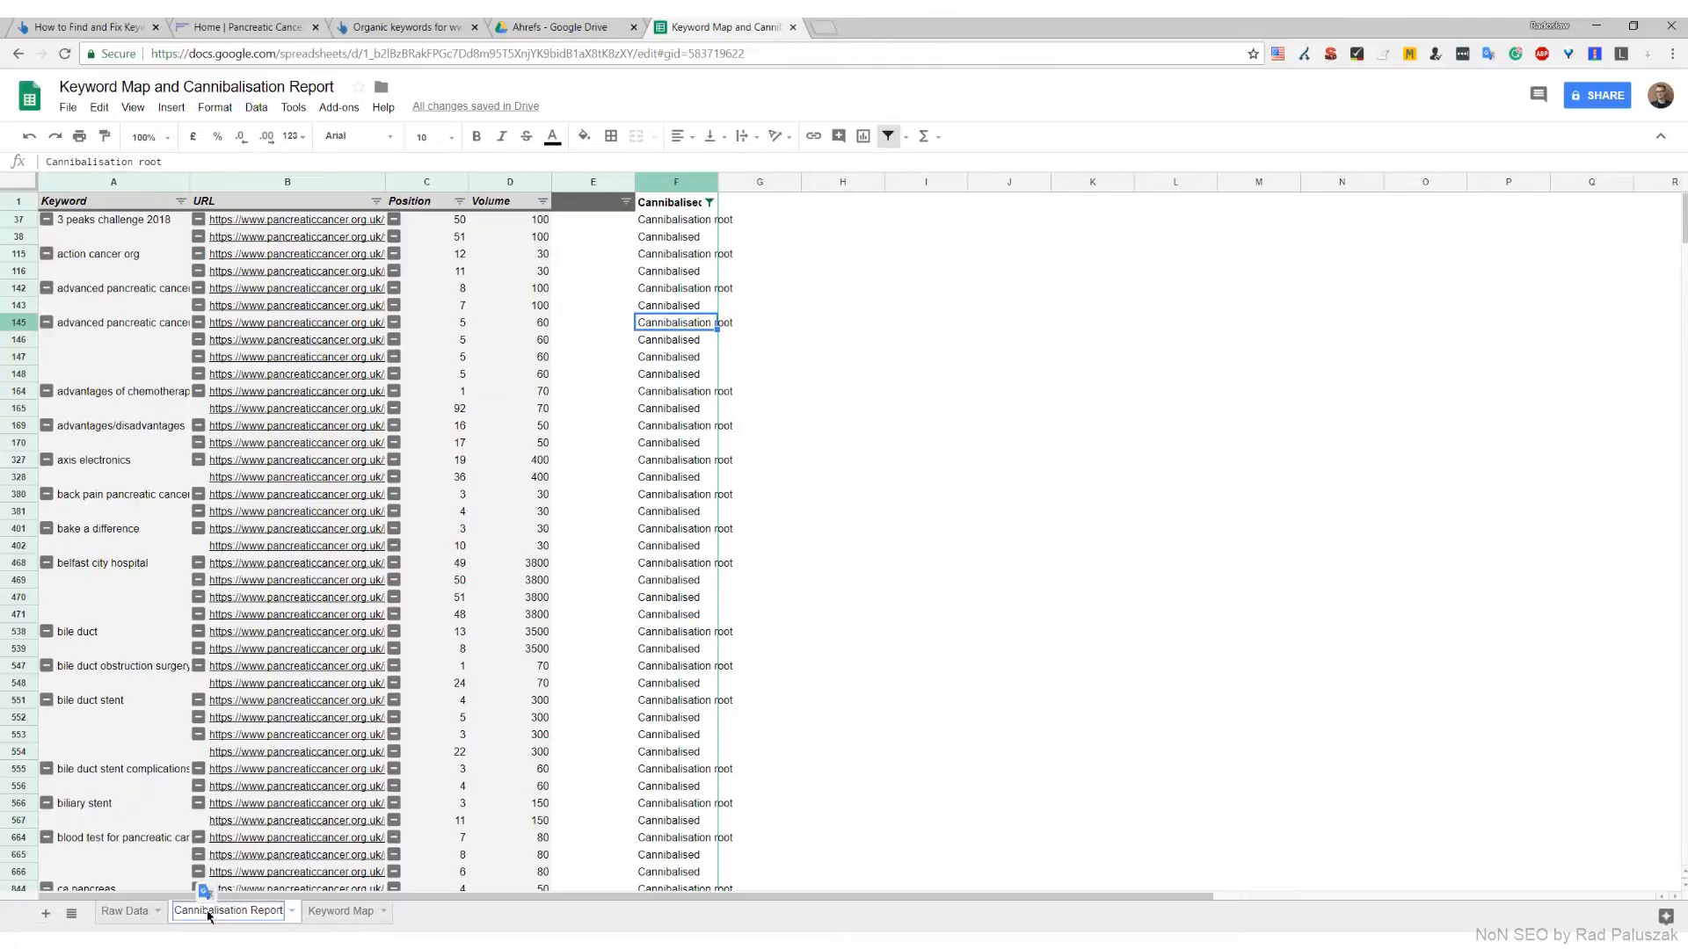
pyautogui.press('Return')
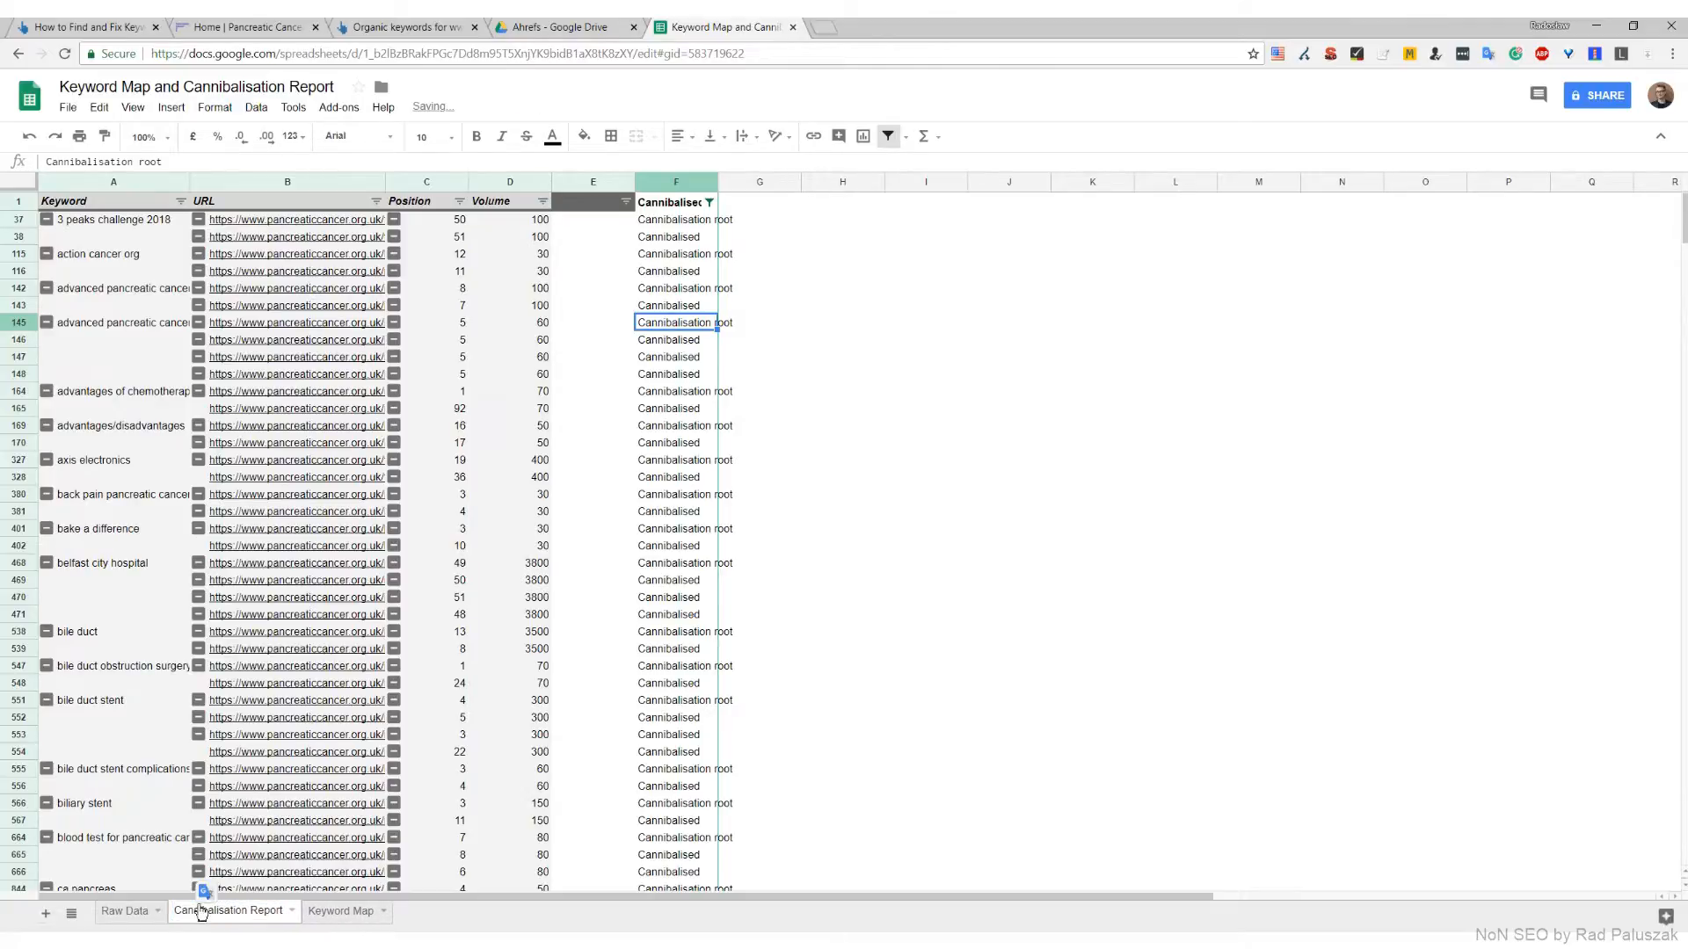
pyautogui.click(663, 205)
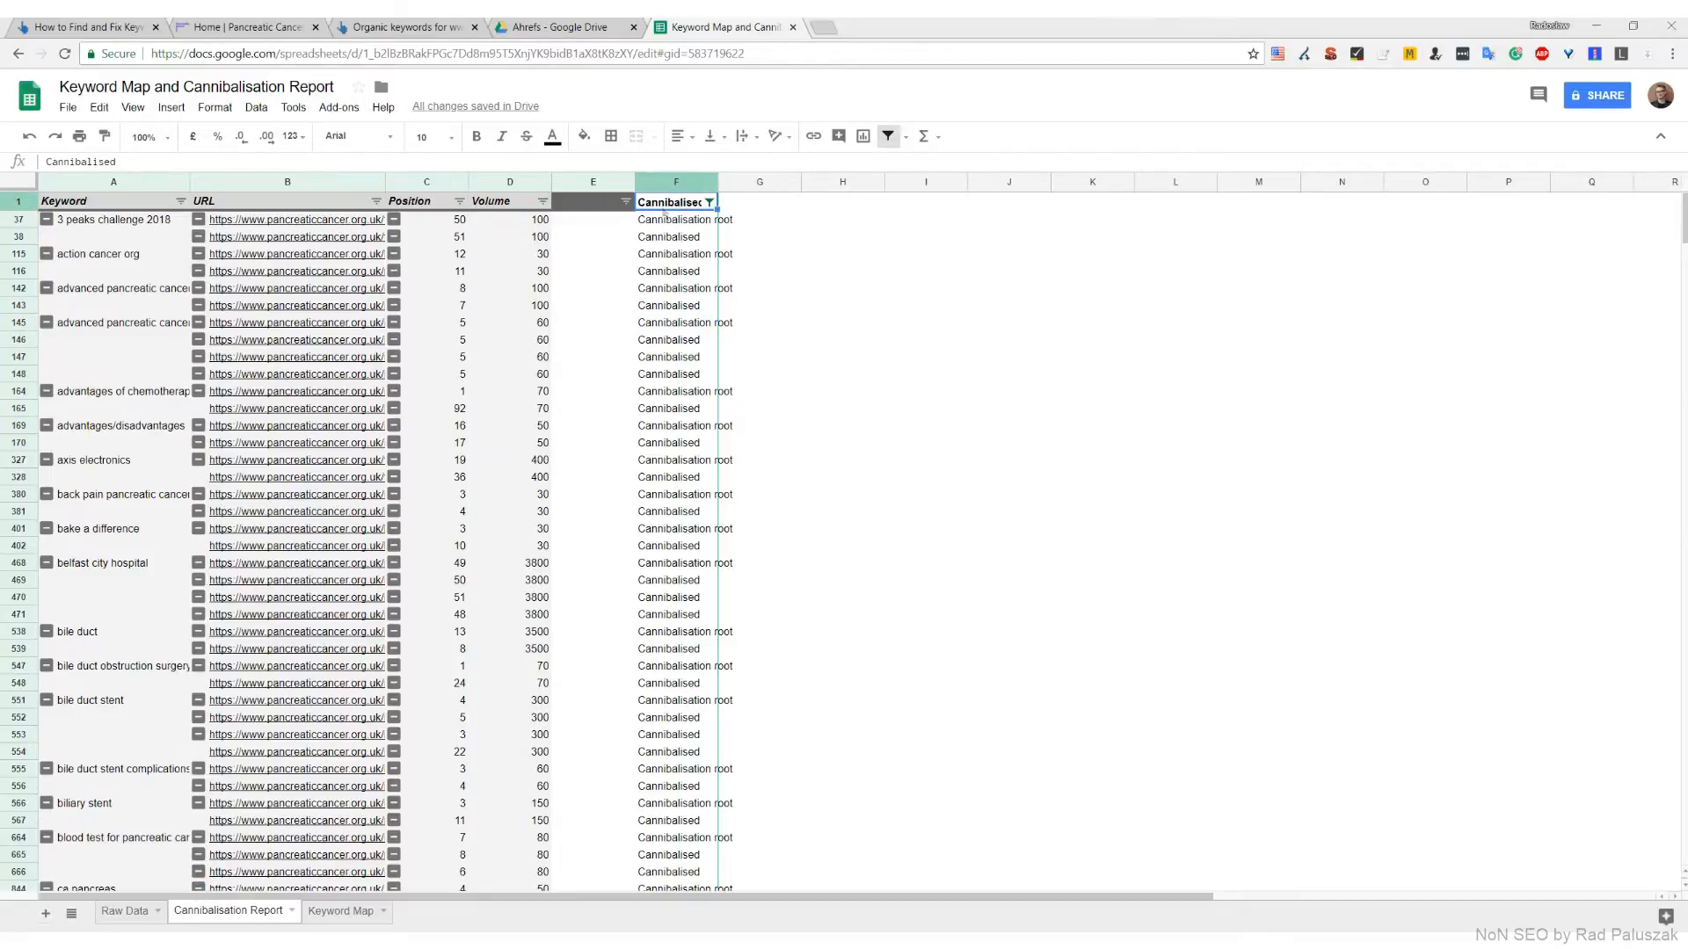